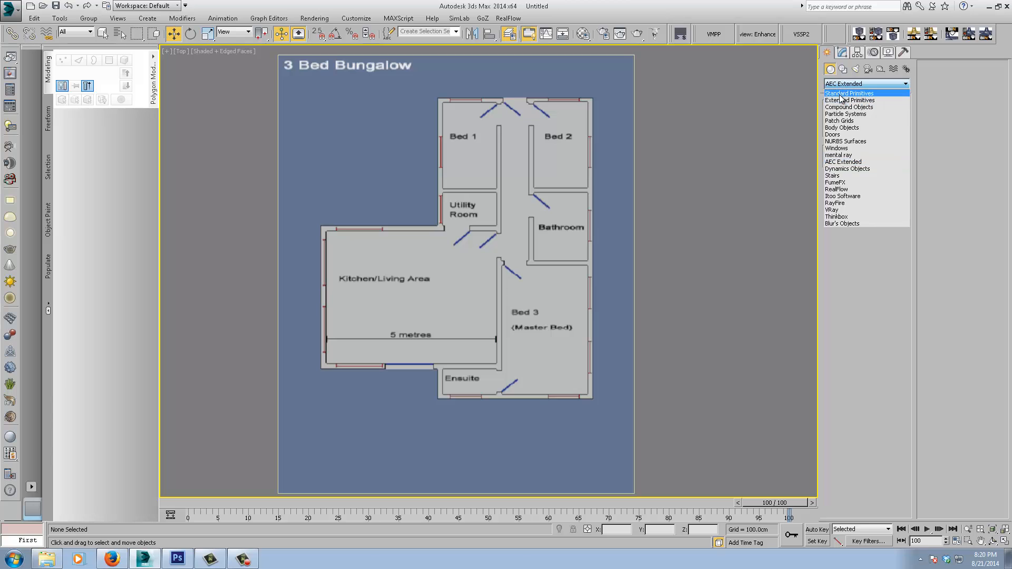
# - Draw a standard primitive box about 847 cm wide, 33 cm long and 40 cm high on the blank area below the bungalow plan
pyautogui.click(841, 94)
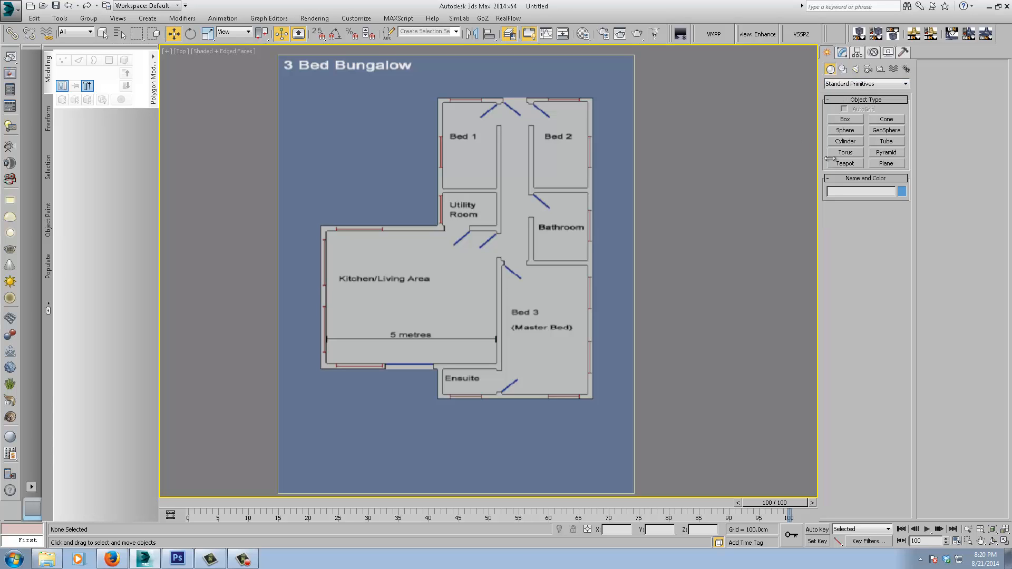
pyautogui.click(844, 120)
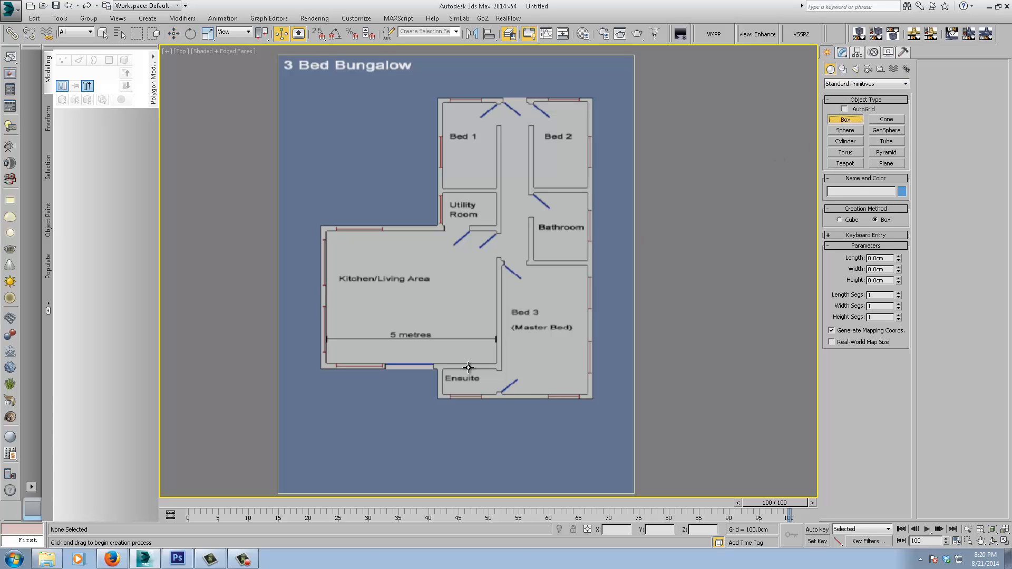
pyautogui.moveTo(386, 413); pyautogui.dragTo(328, 353, button='middle')
pyautogui.moveTo(311, 344); pyautogui.dragTo(600, 355)
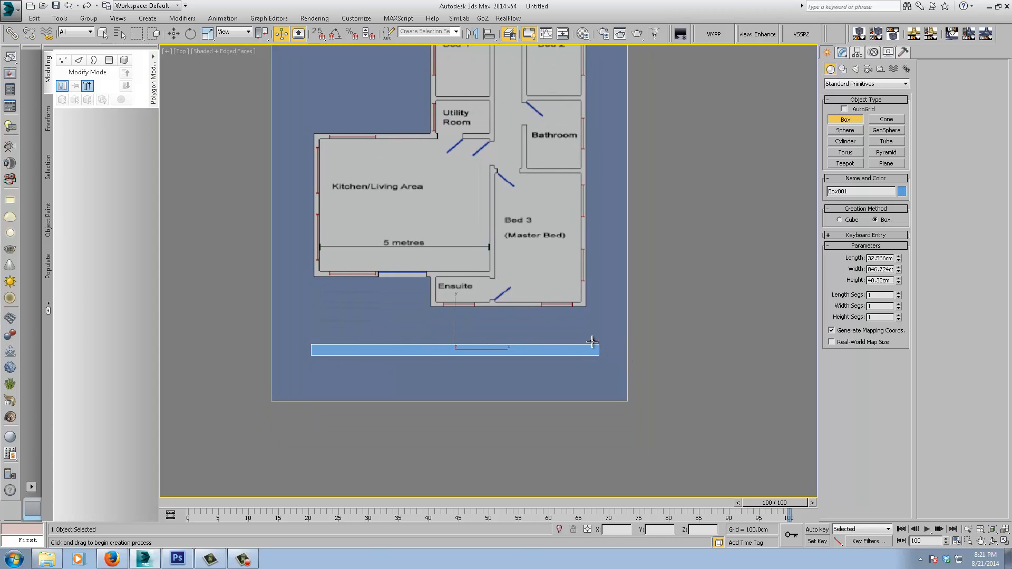
# - Set the box's length to 15 cm and its width to 500 cm
pyautogui.doubleClick(880, 258)
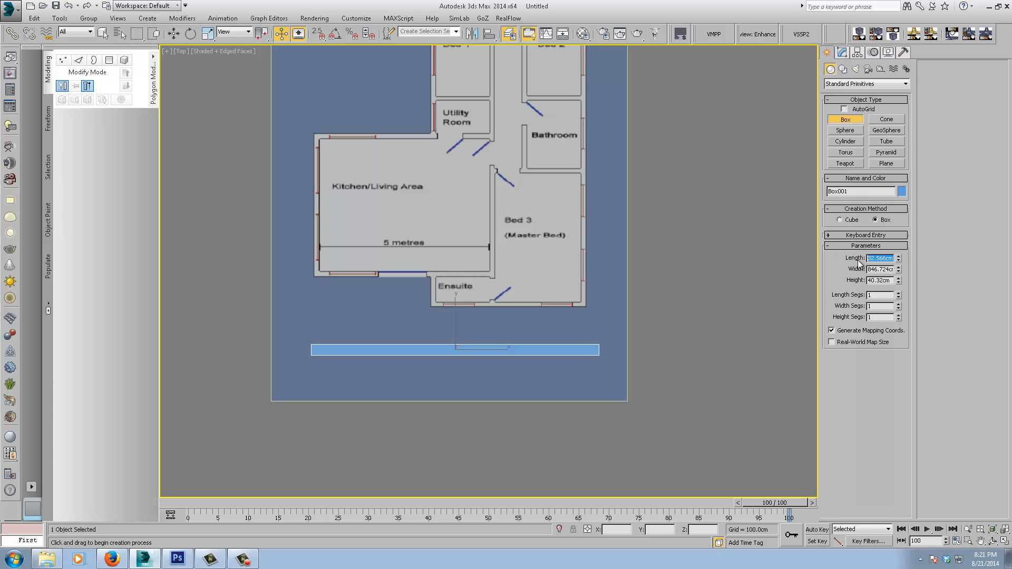
pyautogui.write('15')
pyautogui.press('Return')
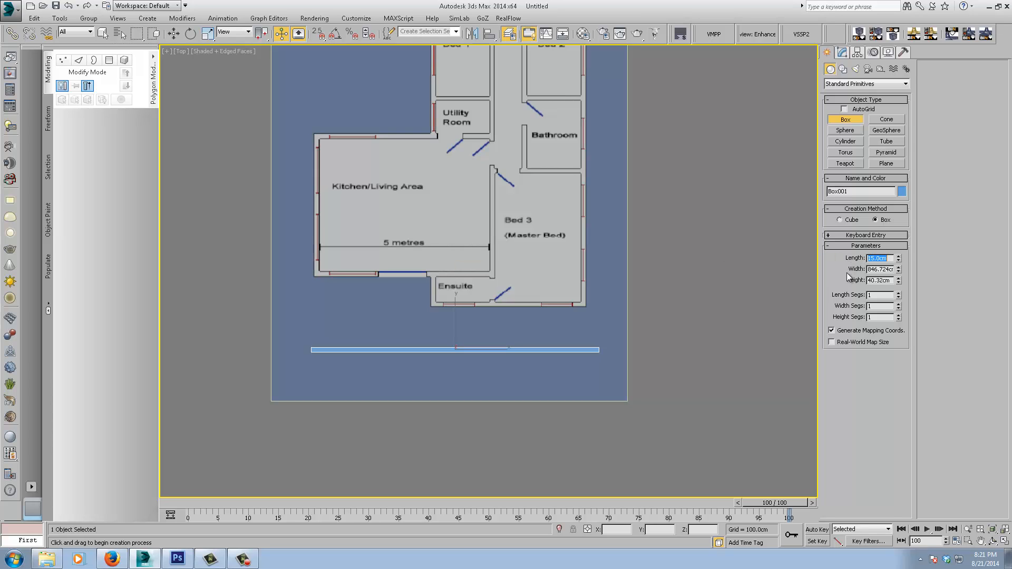
pyautogui.doubleClick(875, 270)
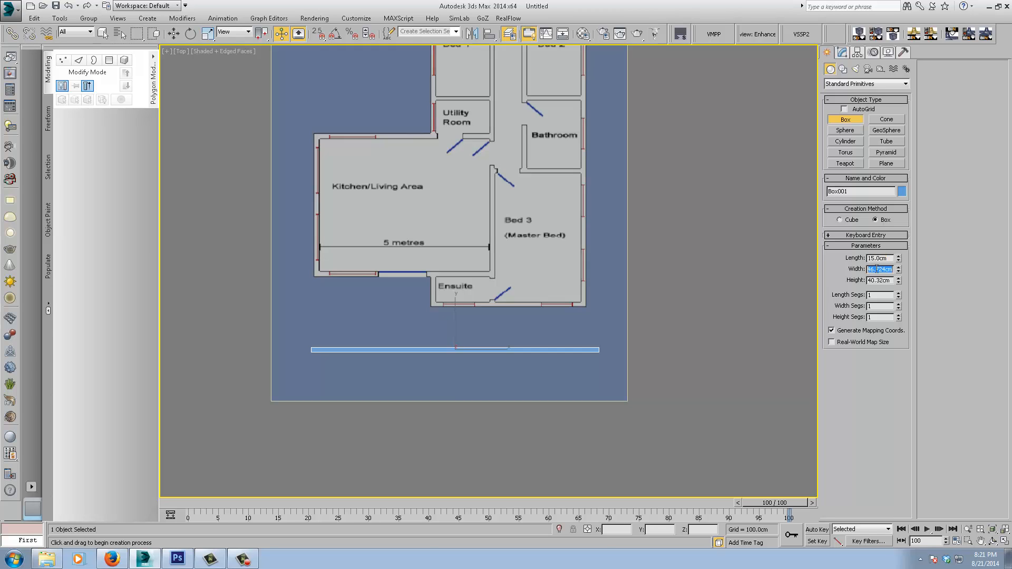
pyautogui.write('500')
pyautogui.press('Return')
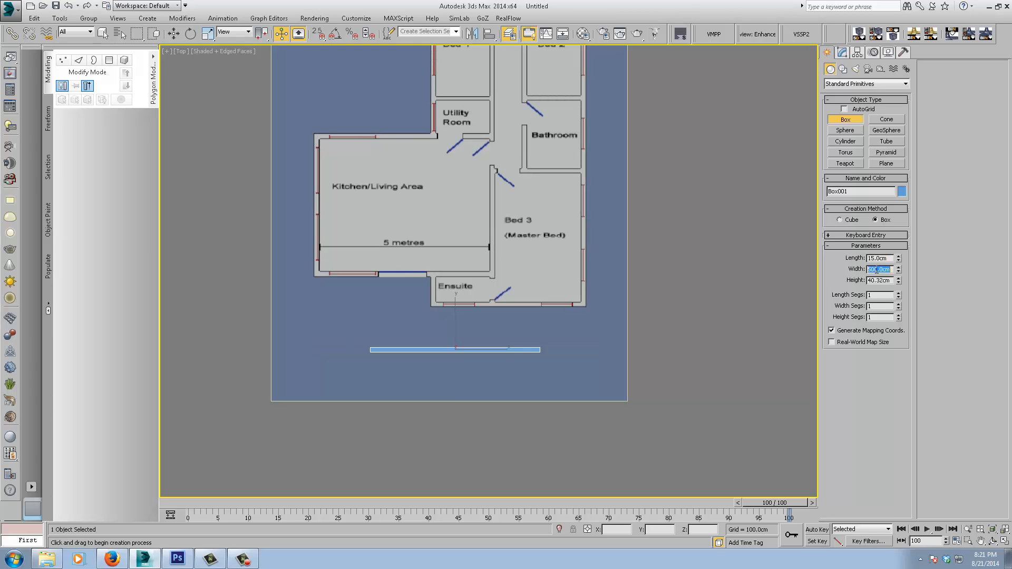
# - Move the box onto the lower wall of the Kitchen/Living Area and align its ends with the 5 metres dimension line
pyautogui.press('w')
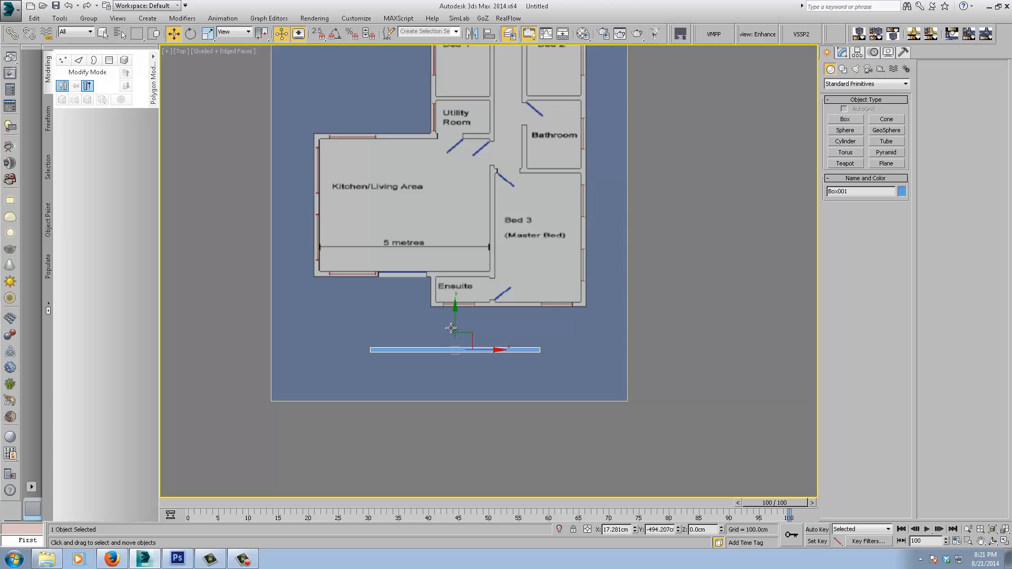
pyautogui.moveTo(471, 333); pyautogui.dragTo(420, 256)
pyautogui.click(842, 52)
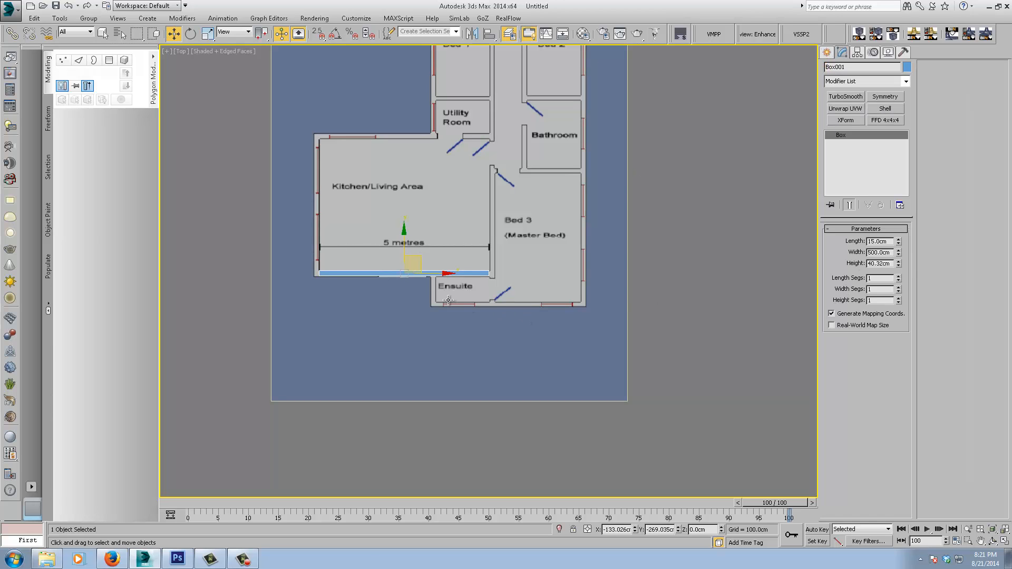
pyautogui.scroll(4, 353, 268)
pyautogui.moveTo(378, 264); pyautogui.dragTo(472, 308, button='middle')
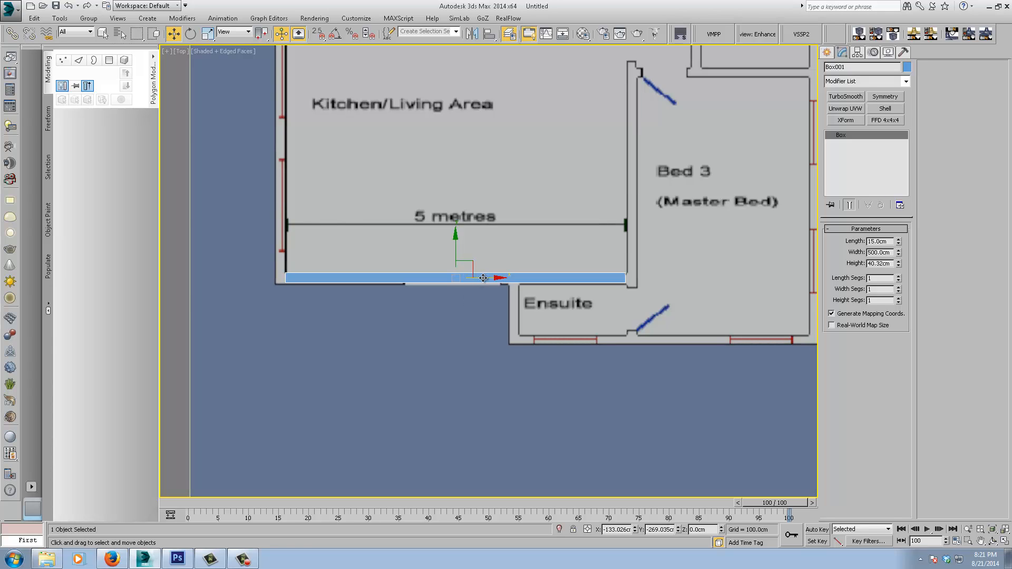
pyautogui.moveTo(483, 277); pyautogui.dragTo(484, 277)
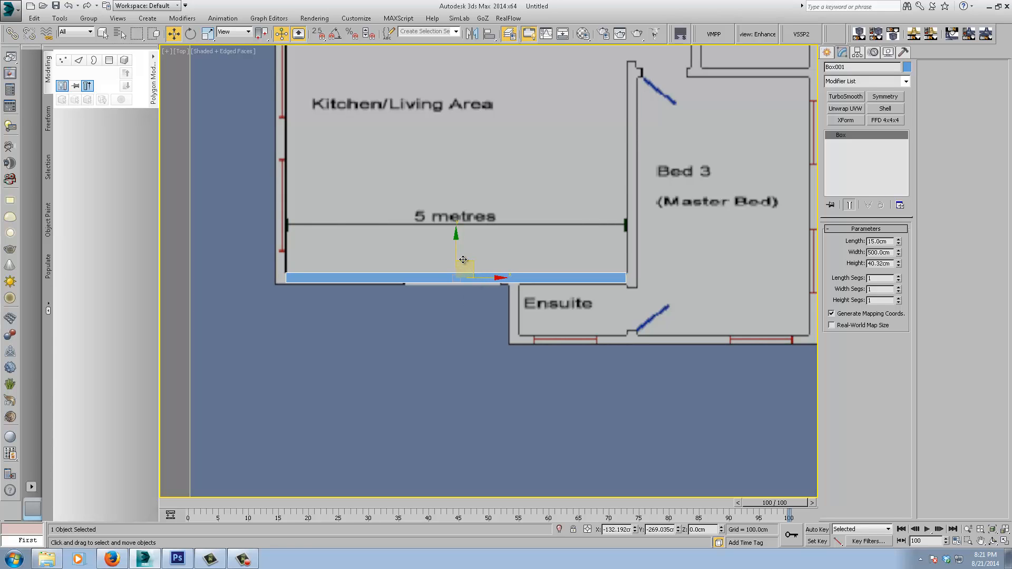
pyautogui.moveTo(456, 248); pyautogui.dragTo(458, 251)
# - Delete the box used for checking the plan's scale
pyautogui.moveTo(534, 223); pyautogui.dragTo(497, 258, button='middle')
pyautogui.scroll(-3, 496, 266)
pyautogui.moveTo(538, 225); pyautogui.dragTo(501, 296, button='middle')
pyautogui.moveTo(497, 332); pyautogui.dragTo(508, 279, button='middle')
pyautogui.scroll(2, 503, 281)
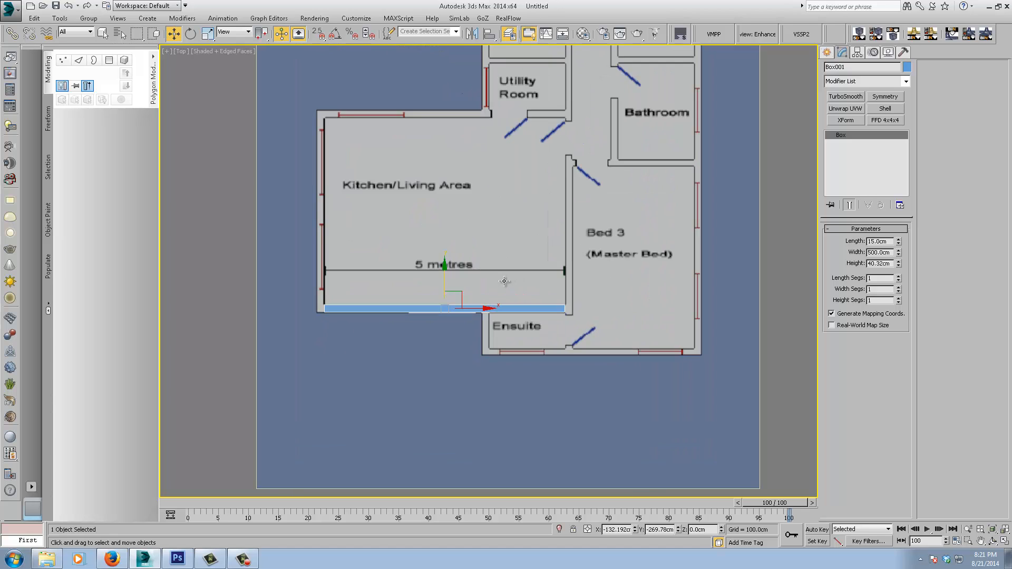
pyautogui.click(501, 286)
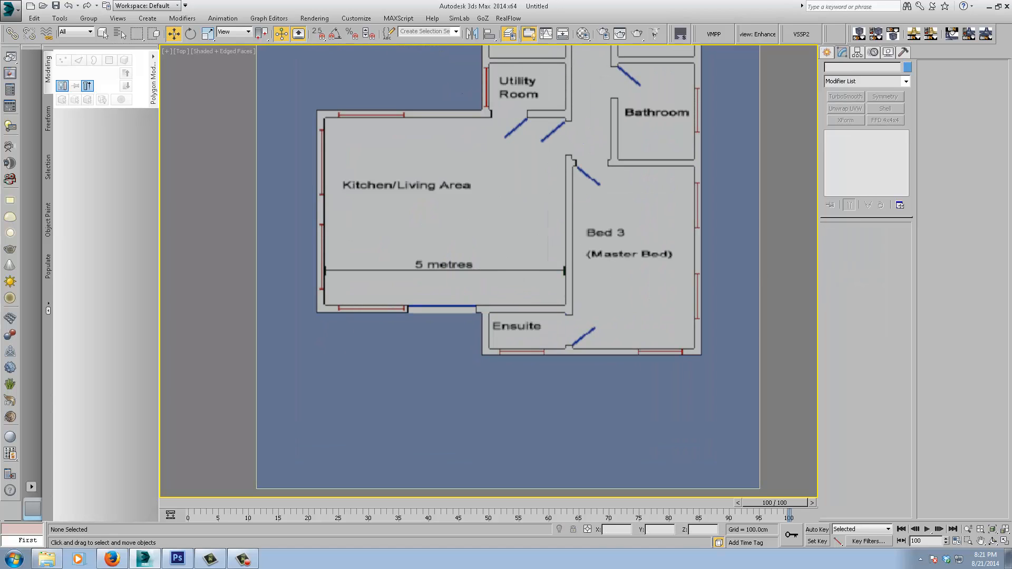
# - Check the current layer in the layer manager, collapse the plans layer and close the manager
pyautogui.moveTo(1011, 77); pyautogui.dragTo(838, 71)
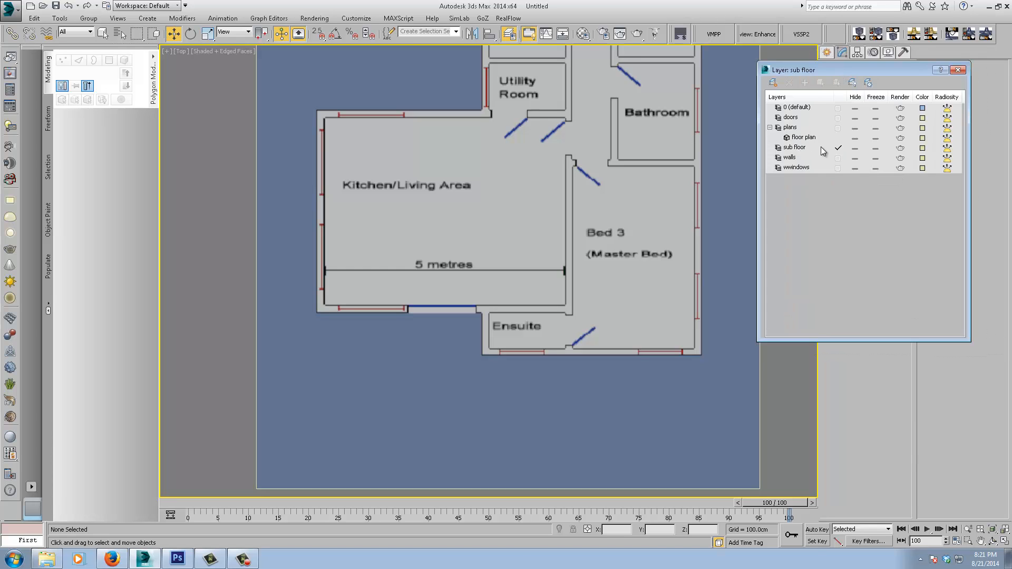
pyautogui.click(769, 128)
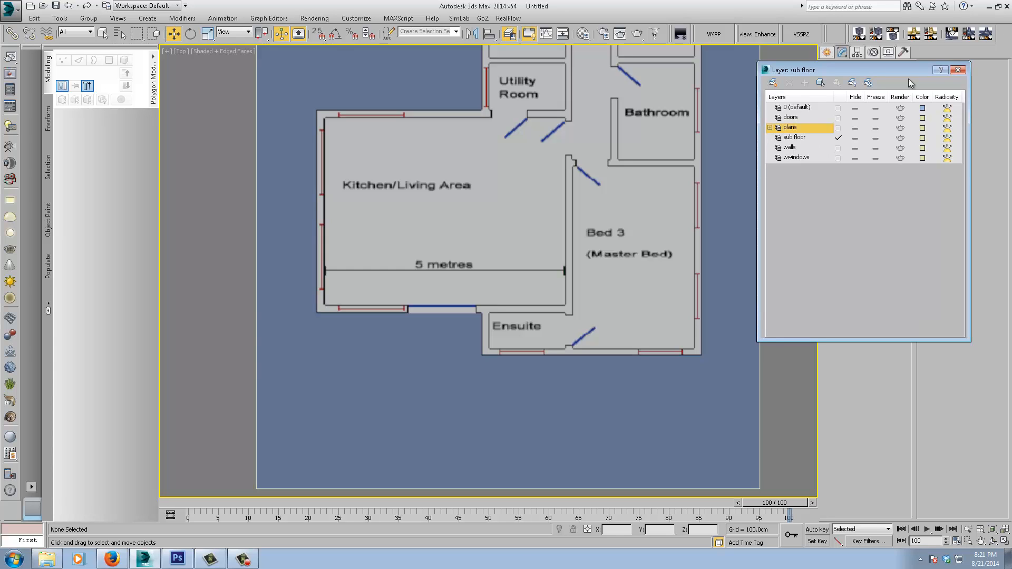
pyautogui.click(957, 70)
# - Draw a plane about 882 cm long and 447 cm wide over the bedroom wing, from Bed 1's outer corner to Bed 3's
pyautogui.scroll(-2, 507, 278)
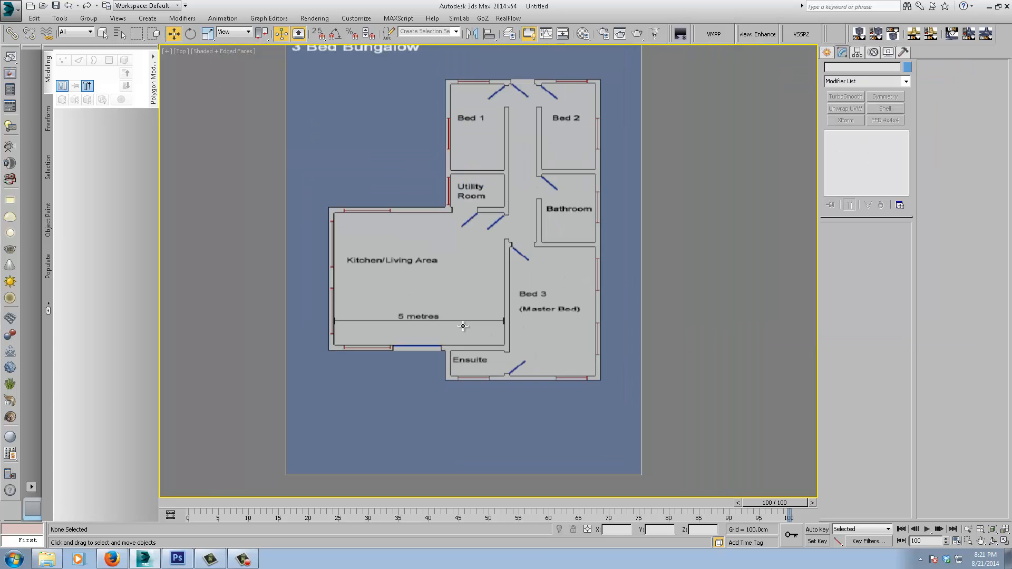
pyautogui.click(826, 52)
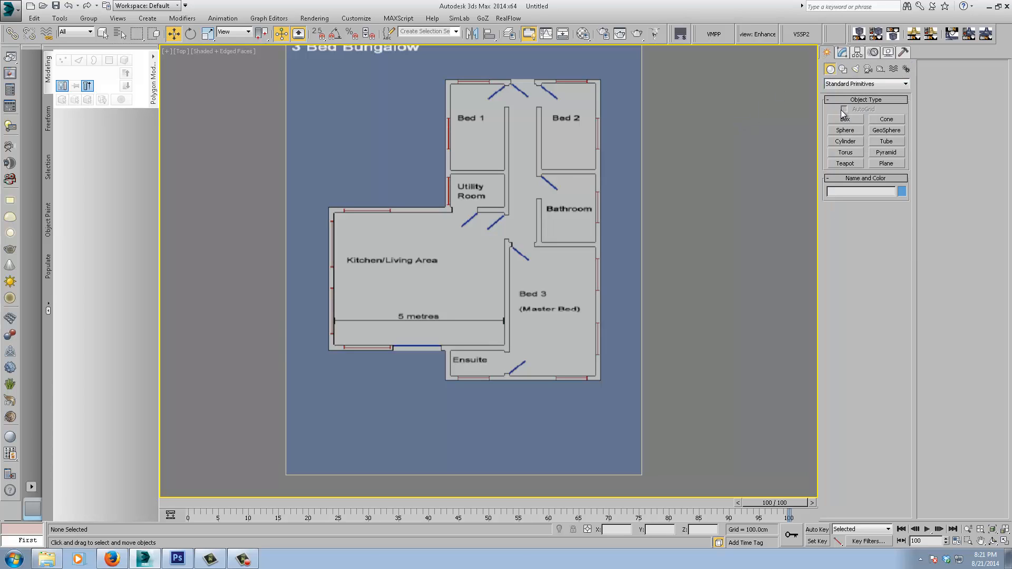
pyautogui.click(887, 163)
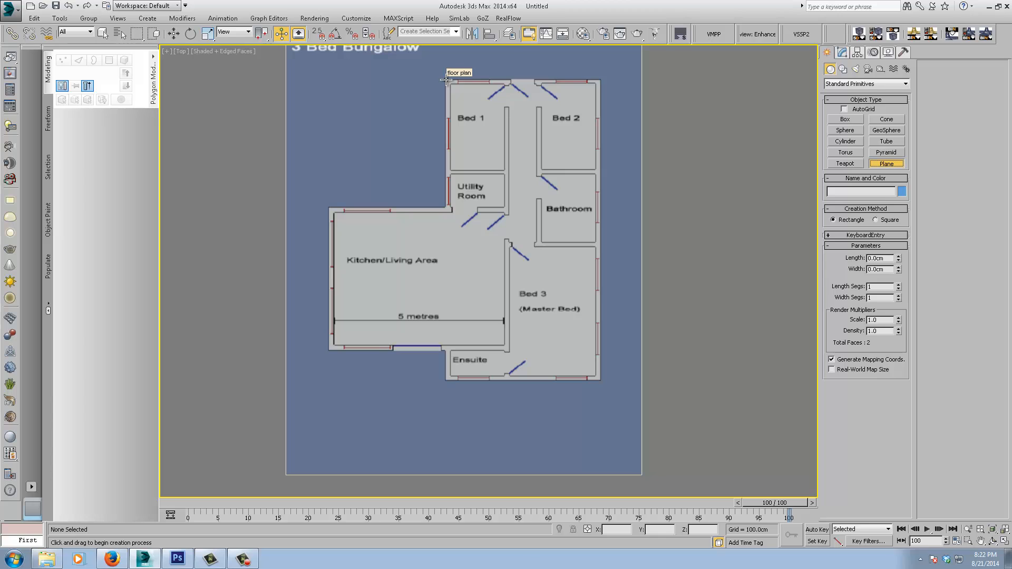
pyautogui.moveTo(446, 80); pyautogui.dragTo(597, 380)
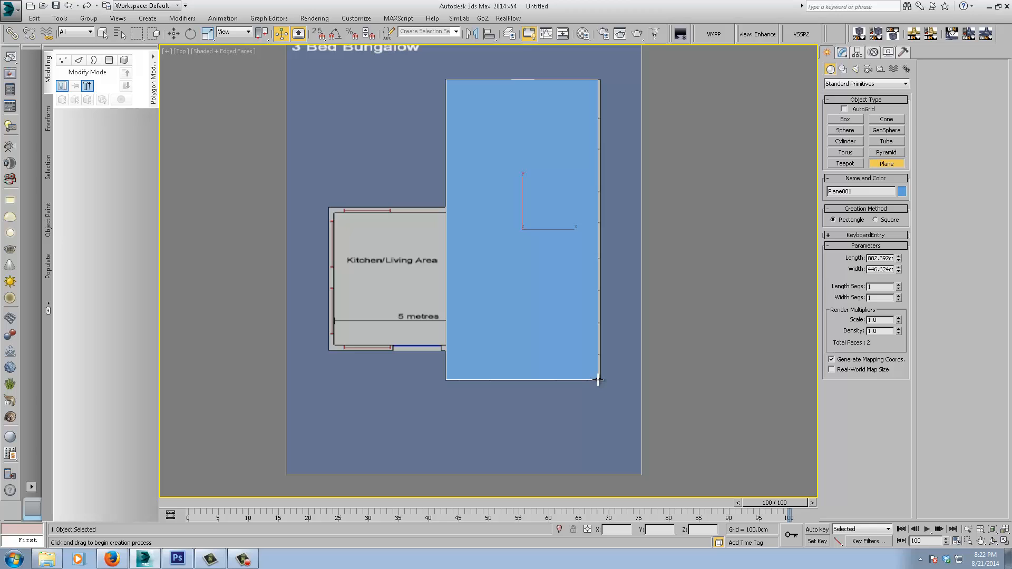
pyautogui.rightClick(495, 229)
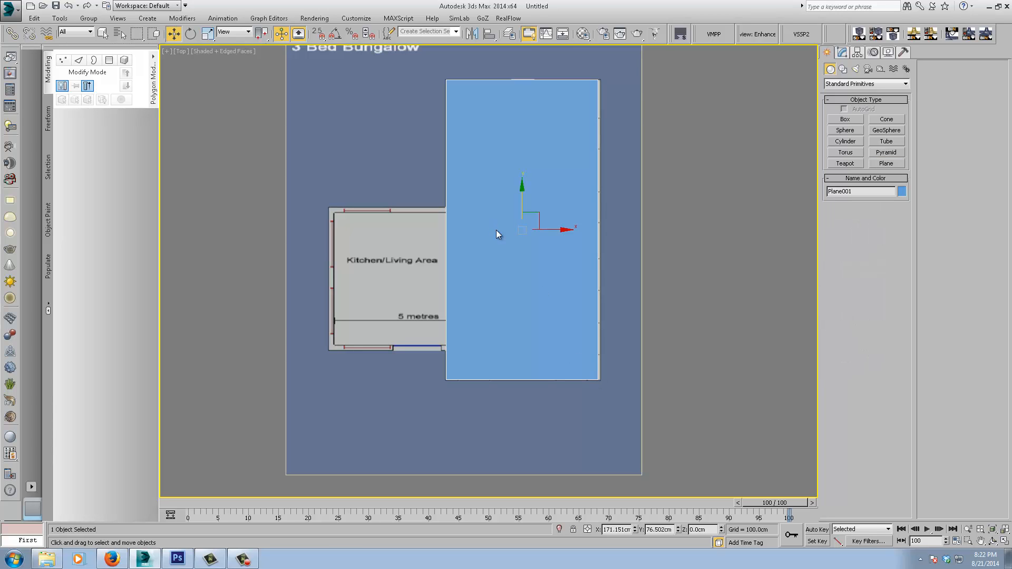
# - Convert the plane to an Editable Poly
pyautogui.rightClick(526, 157)
pyautogui.moveTo(581, 254)
pyautogui.click(704, 263)
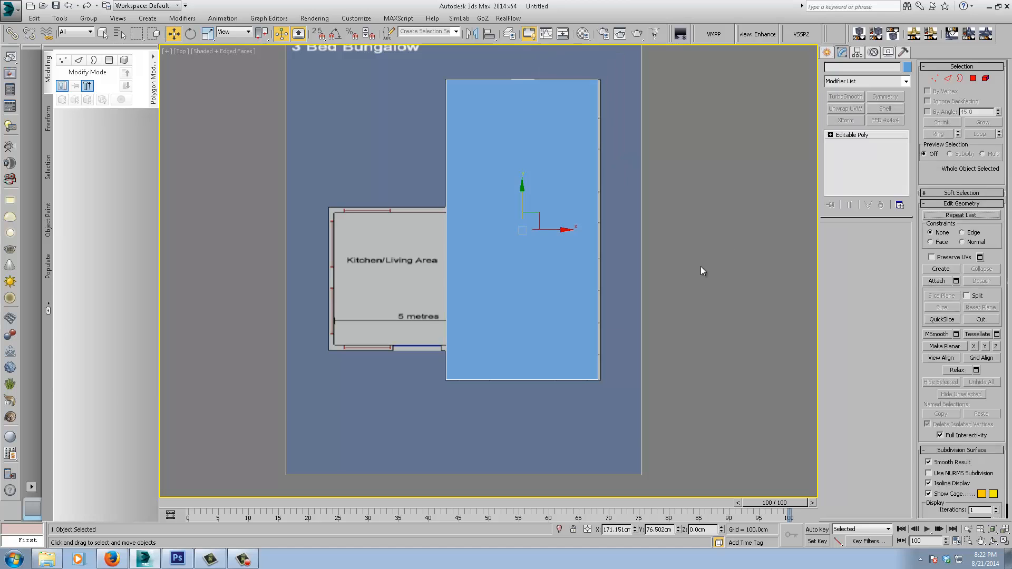
# - Move the plane's two vertices on the Bed 2 and Bed 3 side out to the outer wall line and turn off manipulate mode
pyautogui.click(835, 240)
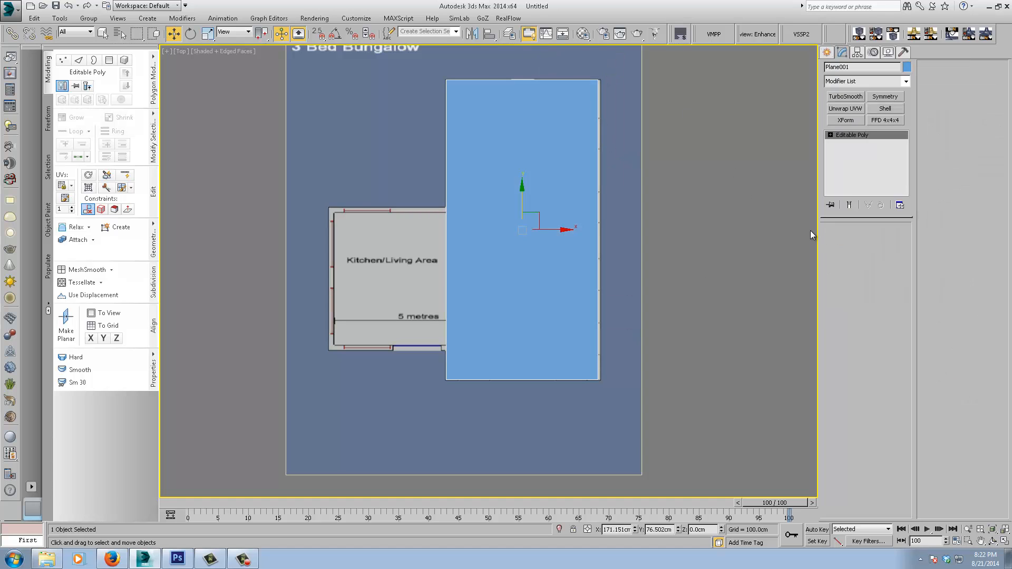
pyautogui.moveTo(609, 382); pyautogui.dragTo(587, 395)
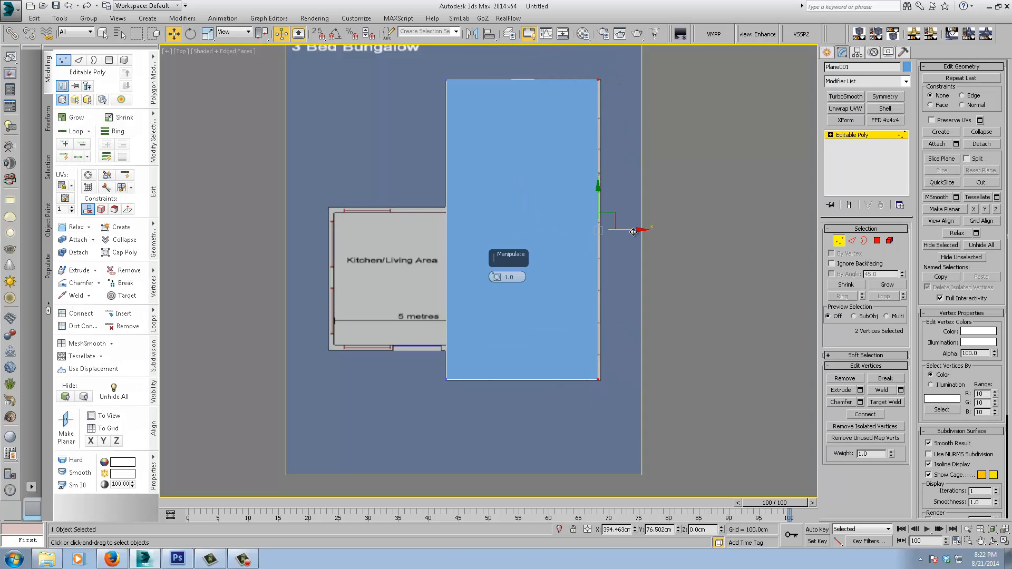
pyautogui.moveTo(626, 230); pyautogui.dragTo(630, 230)
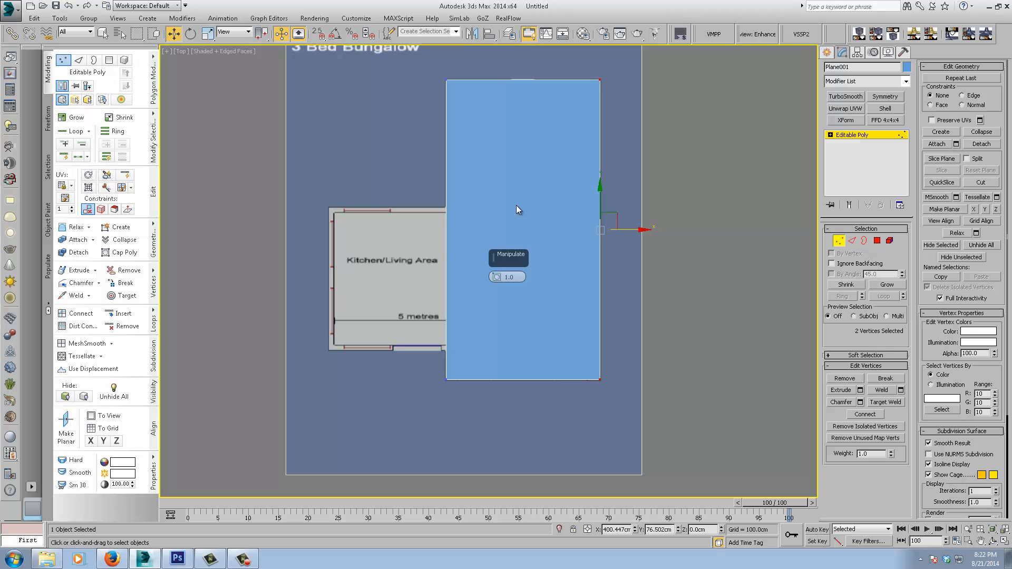
pyautogui.click(281, 34)
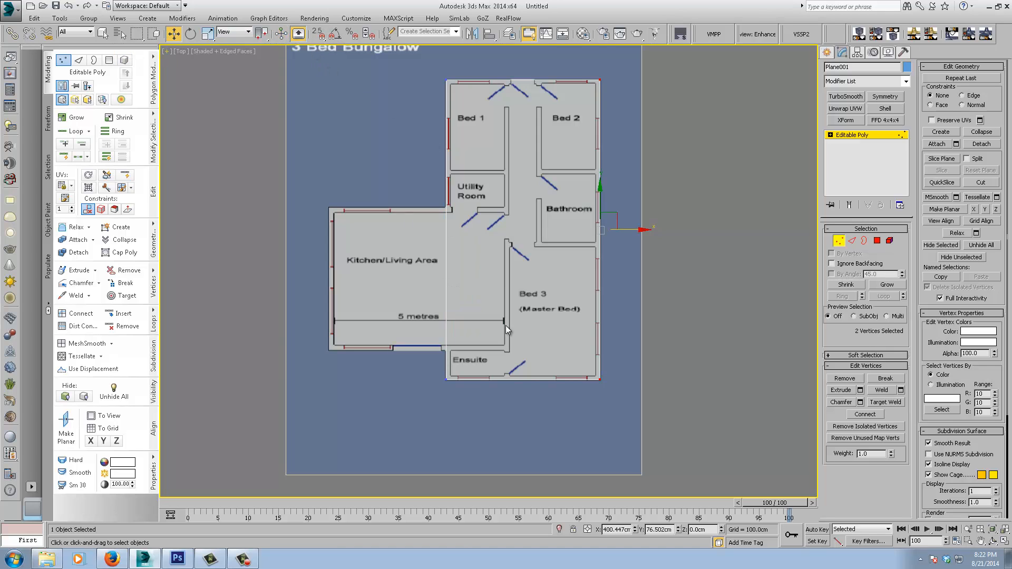
# - Insert two horizontal edge loops with SwiftLoop, level with the upper and lower outer walls of the Kitchen/Living Area
pyautogui.click(125, 174)
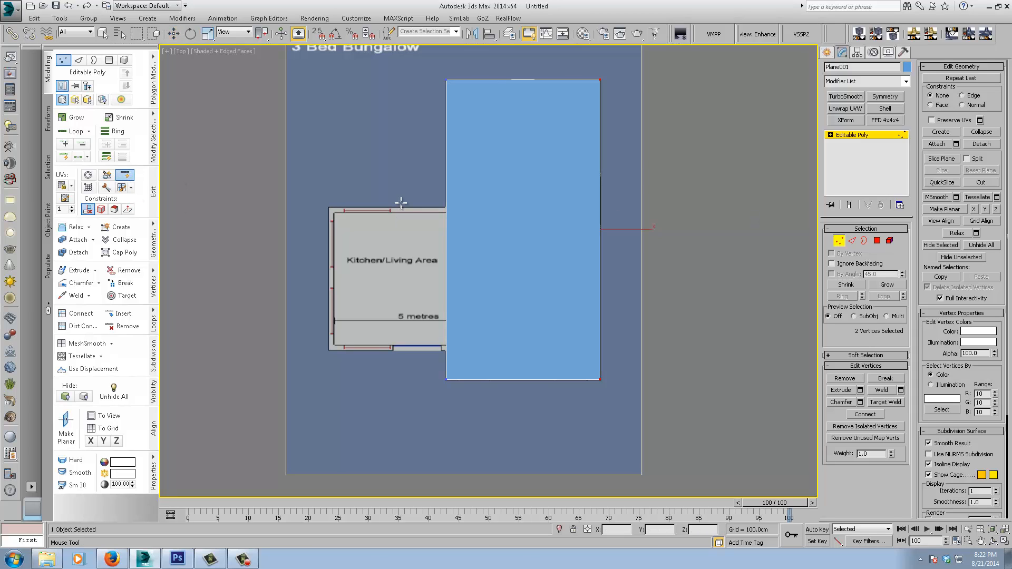
pyautogui.click(448, 208)
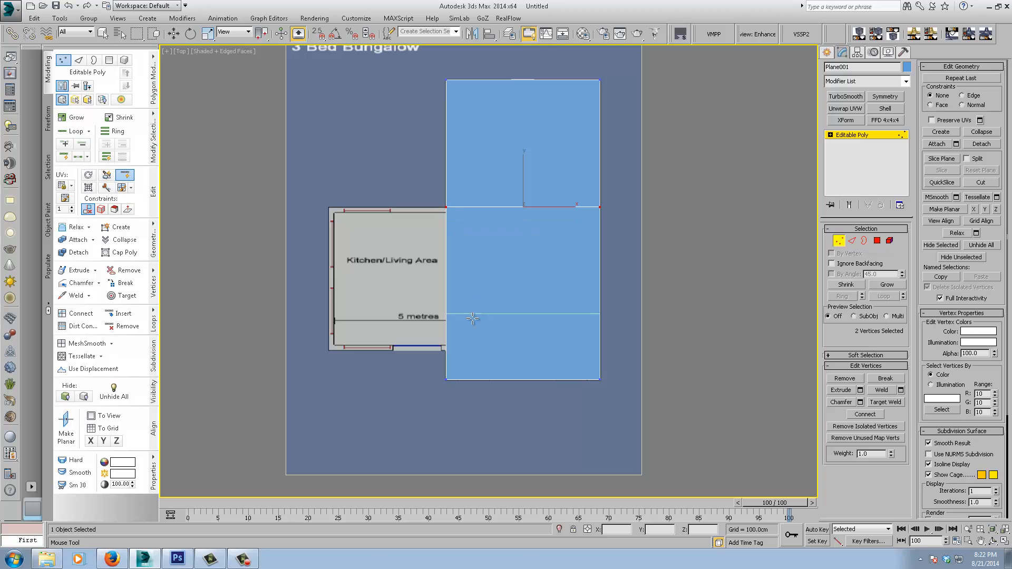
pyautogui.click(452, 349)
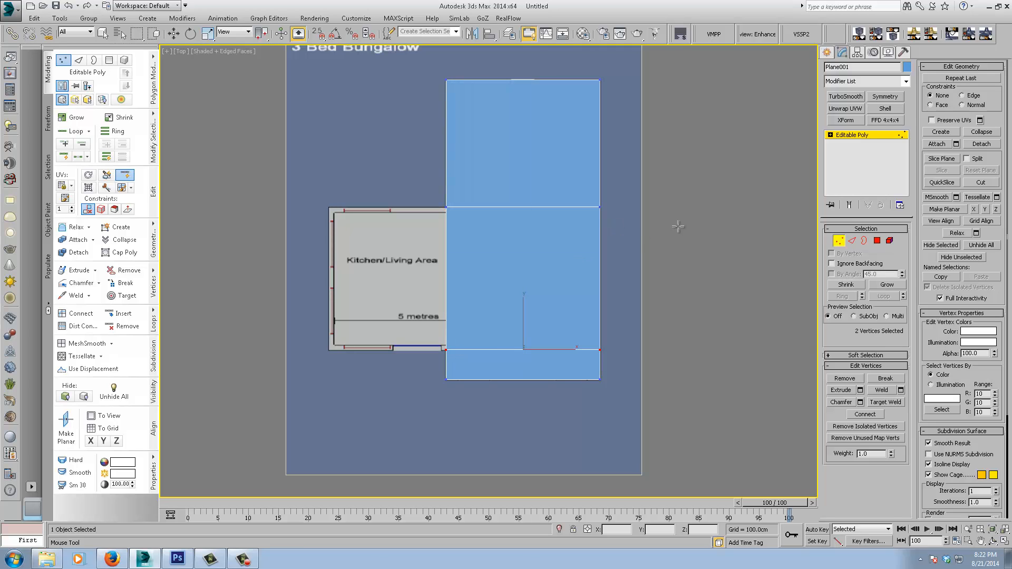
# - Extend a new polygon from the plane's edge between the two loops to the far outer wall of the Kitchen/Living Area
pyautogui.press('2')
pyautogui.press('w')
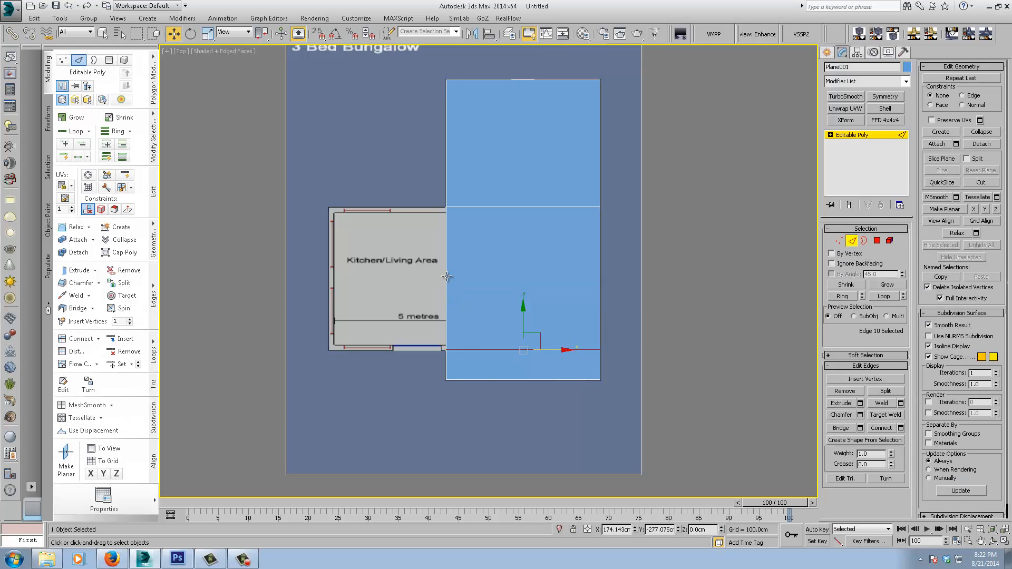
pyautogui.click(453, 274)
pyautogui.keyDown('shift'); pyautogui.moveTo(480, 279); pyautogui.dragTo(364, 285); pyautogui.keyUp('shift')
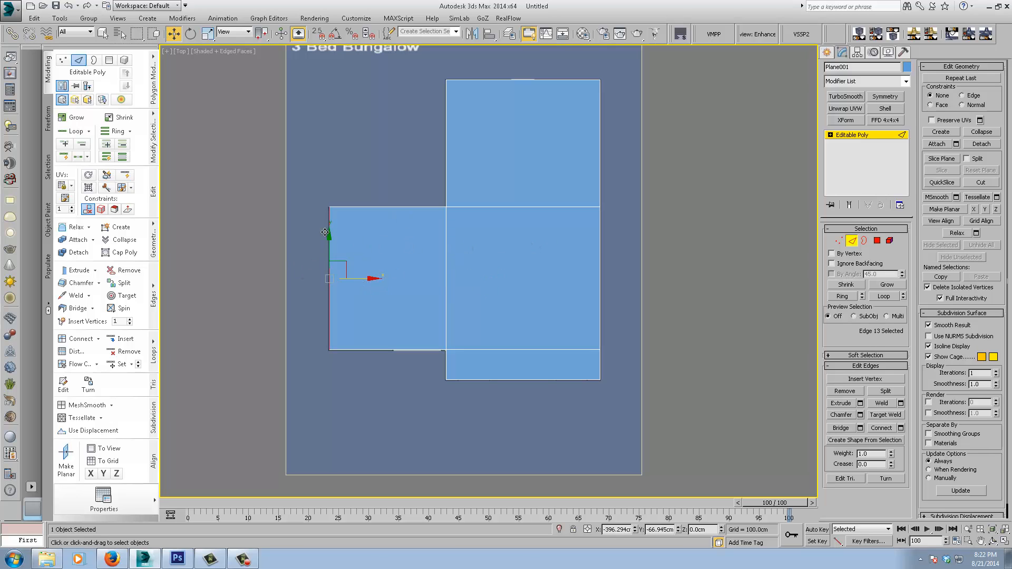
# - Leave edge editing, lower the floor plan image about 50 cm below the new floor plane and return to the top view
pyautogui.hotkey('alt', 'x')
pyautogui.keyDown('alt'); pyautogui.moveTo(473, 302); pyautogui.dragTo(611, 266, button='middle'); pyautogui.keyUp('alt')
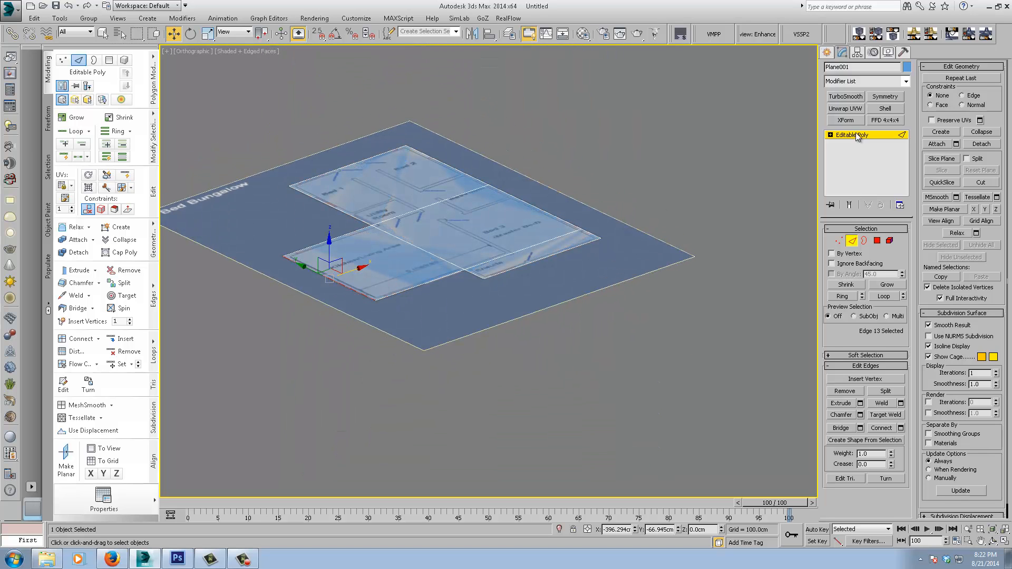
pyautogui.click(862, 134)
pyautogui.click(627, 268)
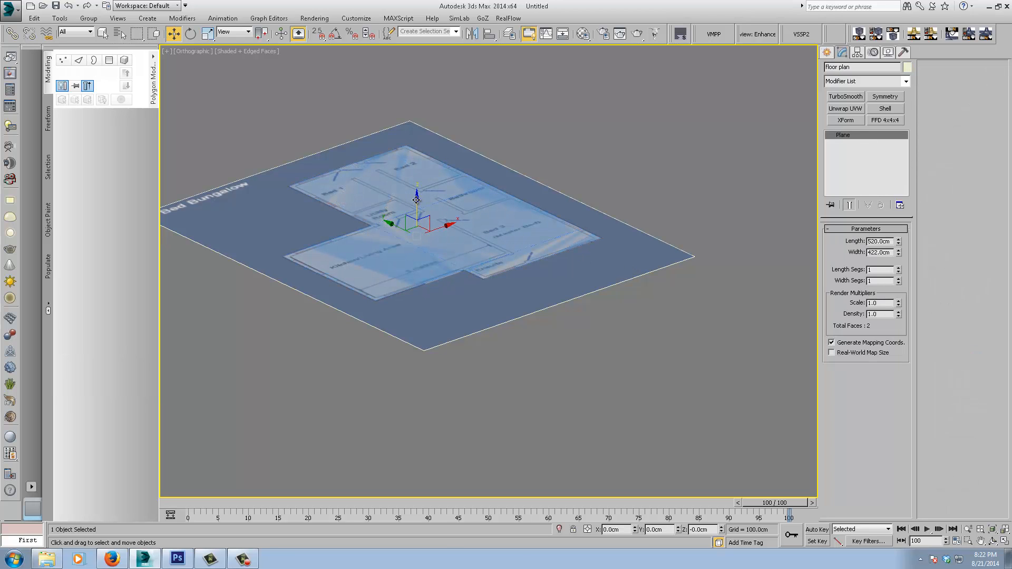
pyautogui.moveTo(416, 200); pyautogui.dragTo(416, 215)
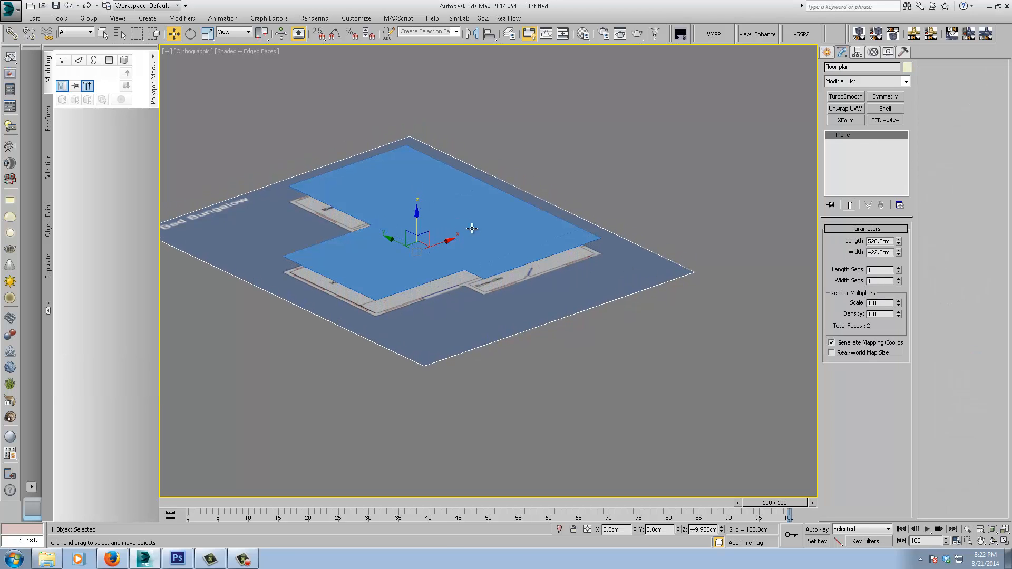
pyautogui.press('t')
pyautogui.scroll(-3, 555, 246)
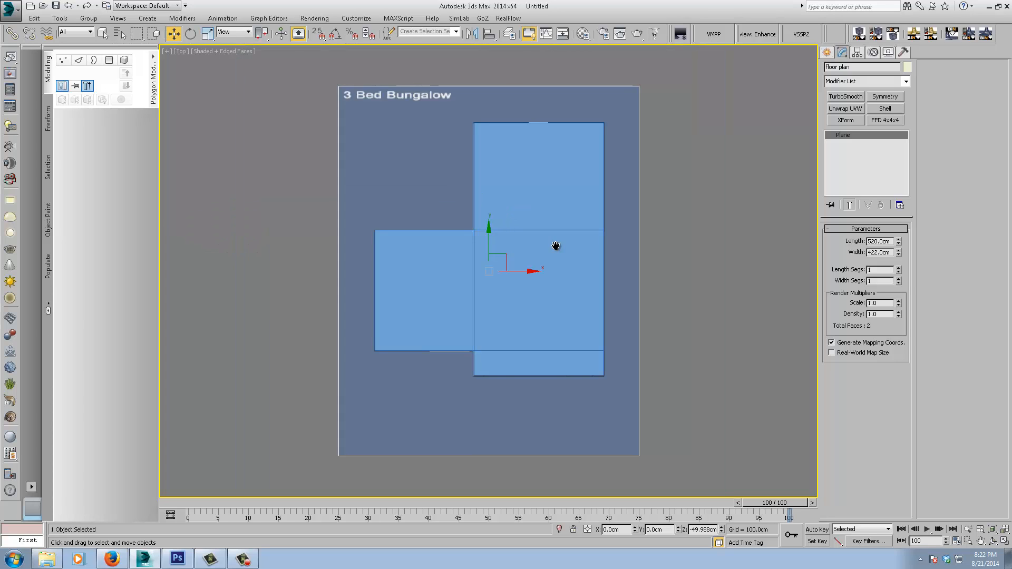
pyautogui.moveTo(555, 246)
pyautogui.mouseDown(button='middle')
pyautogui.moveTo(526, 248)
pyautogui.moveTo(554, 251)
pyautogui.mouseUp(button='middle')
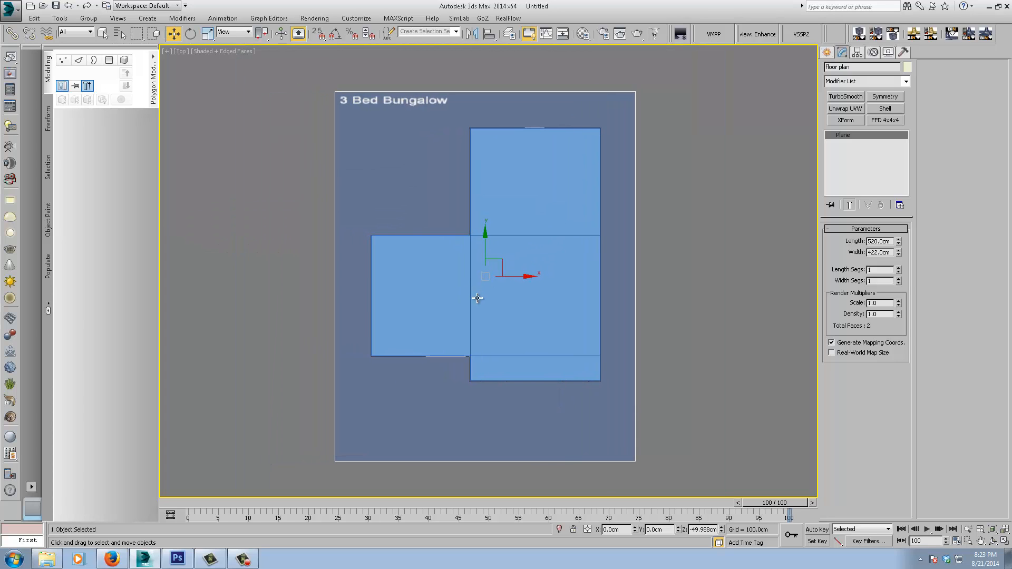
# - Move the floor plane's two vertices at the Ensuite end down slightly to meet the outer wall line
pyautogui.moveTo(476, 298); pyautogui.dragTo(455, 309, button='middle')
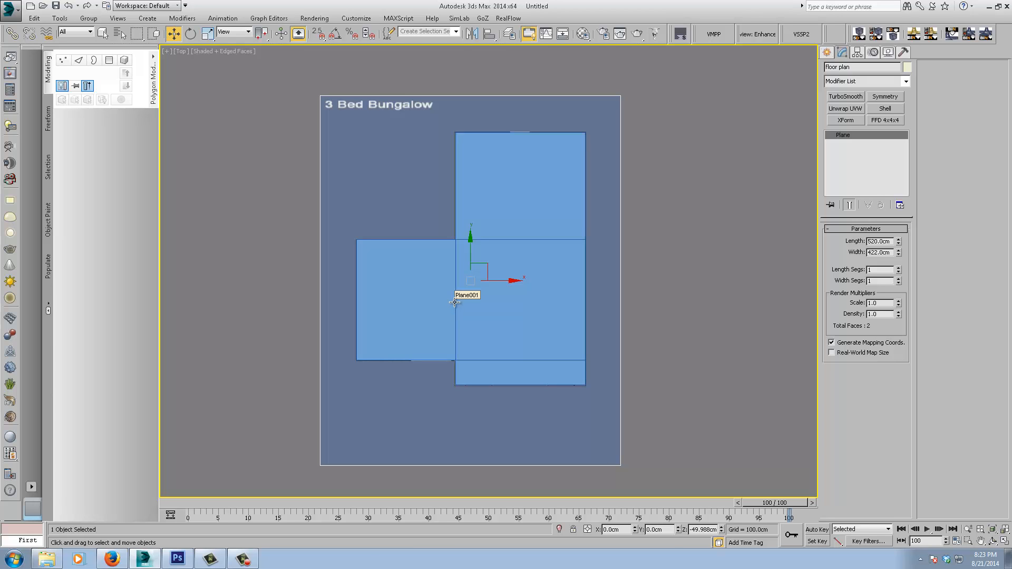
pyautogui.click(546, 211)
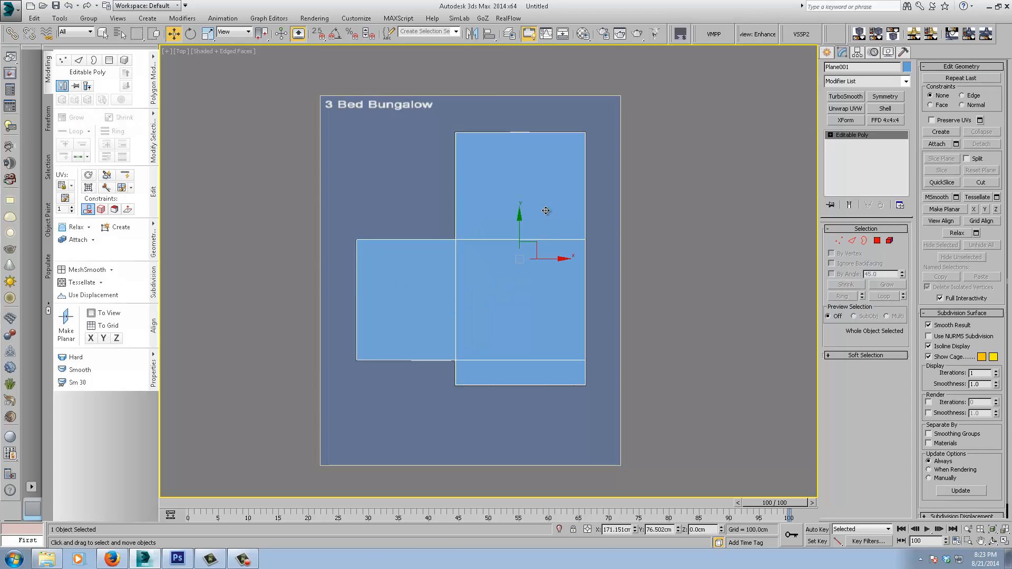
pyautogui.click(838, 240)
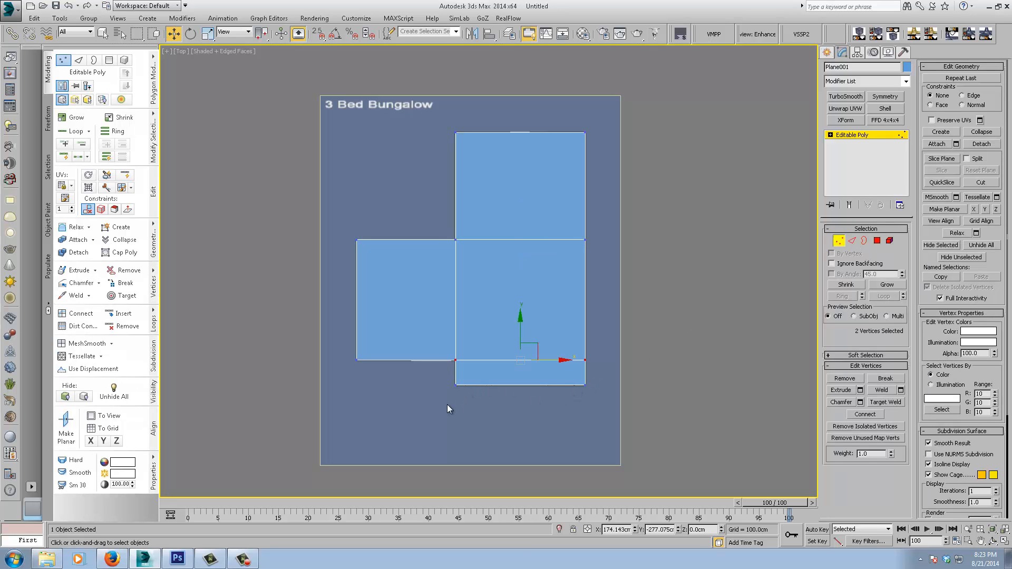
pyautogui.moveTo(573, 377); pyautogui.dragTo(605, 380)
pyautogui.scroll(5, 580, 390)
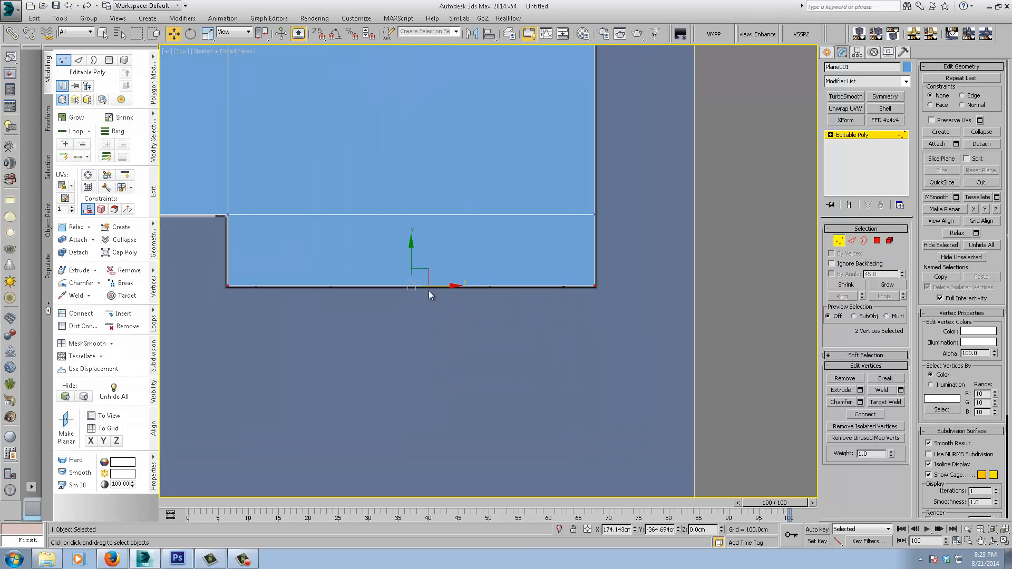
pyautogui.moveTo(411, 257); pyautogui.dragTo(410, 260)
pyautogui.scroll(-5, 447, 240)
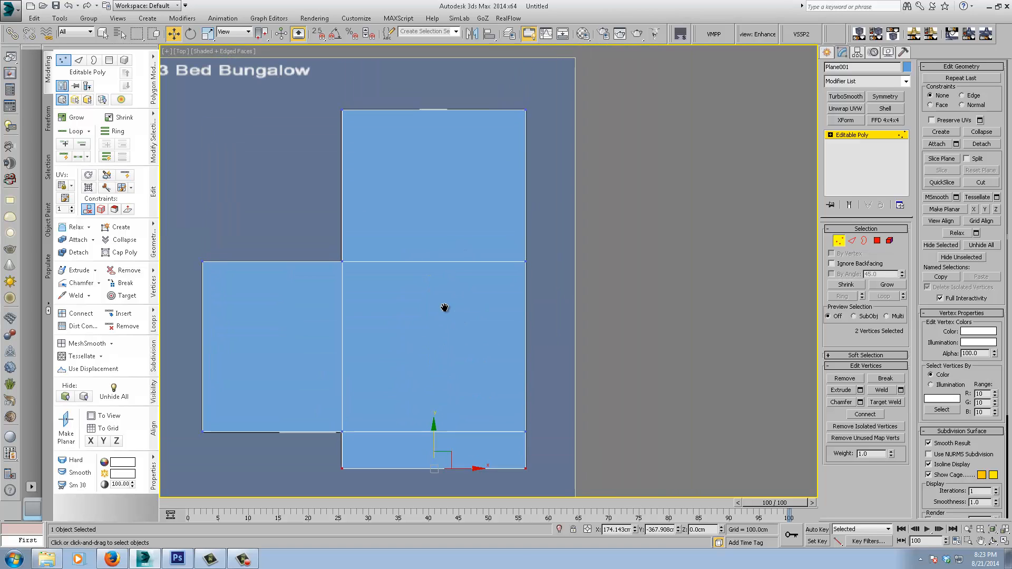
pyautogui.moveTo(264, 354); pyautogui.dragTo(310, 287, button='middle')
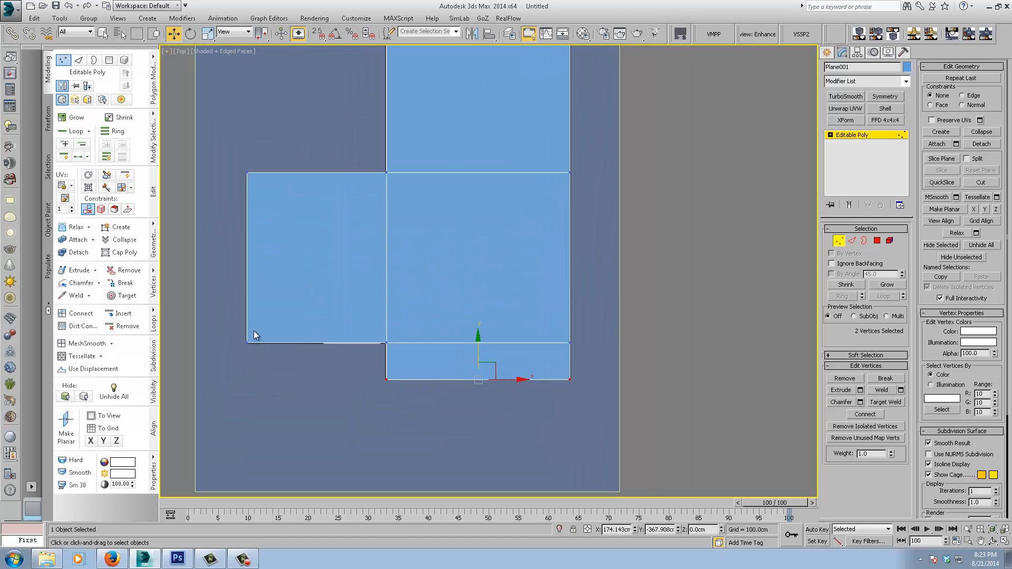
# - Lower the row of three vertices along the Kitchen/Living Area's lower wall about 2.2 cm to the outer wall line, and deselect them
pyautogui.moveTo(648, 360); pyautogui.dragTo(647, 359)
pyautogui.scroll(6, 398, 353)
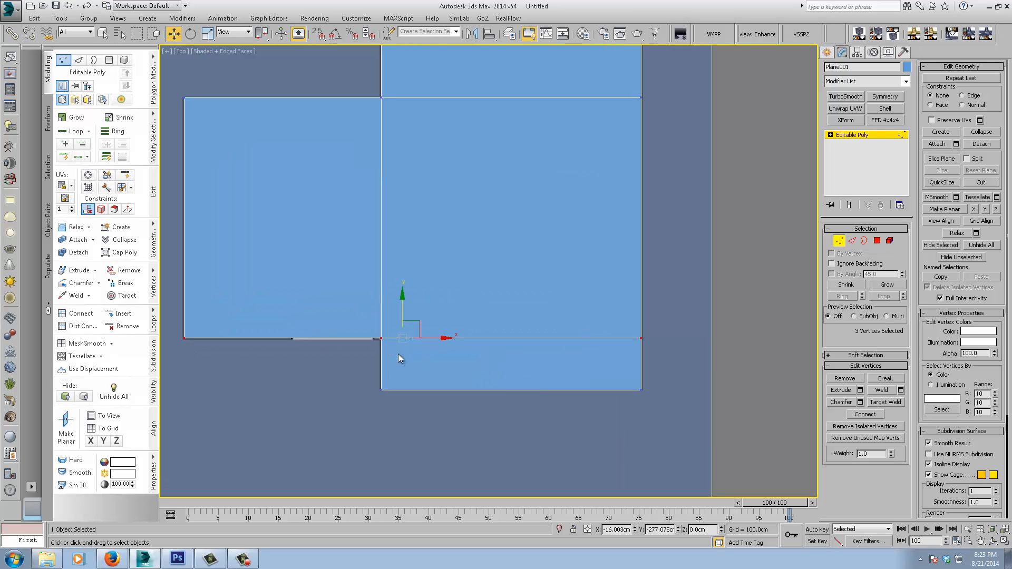
pyautogui.moveTo(408, 288); pyautogui.dragTo(408, 290)
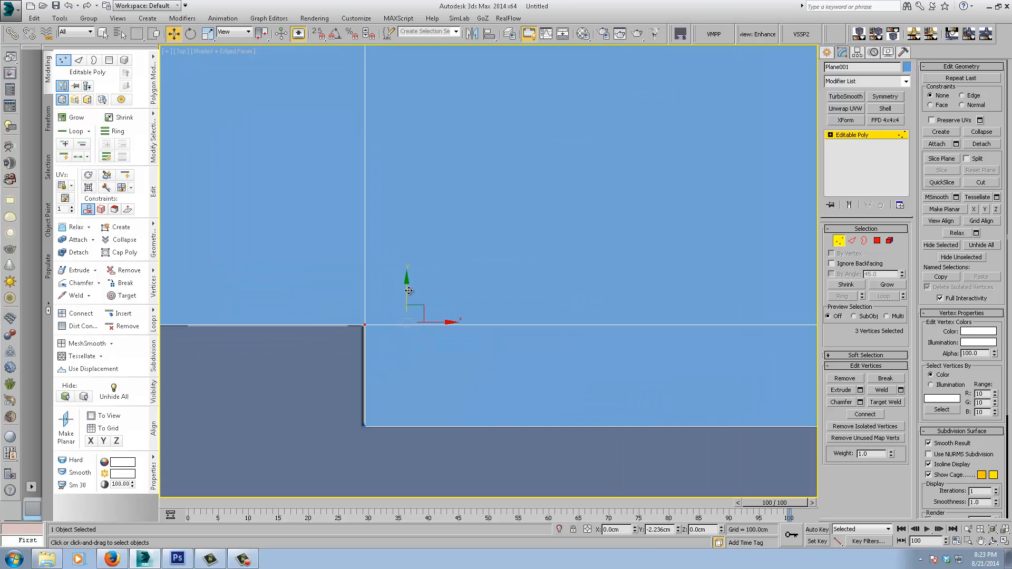
pyautogui.scroll(-8, 408, 289)
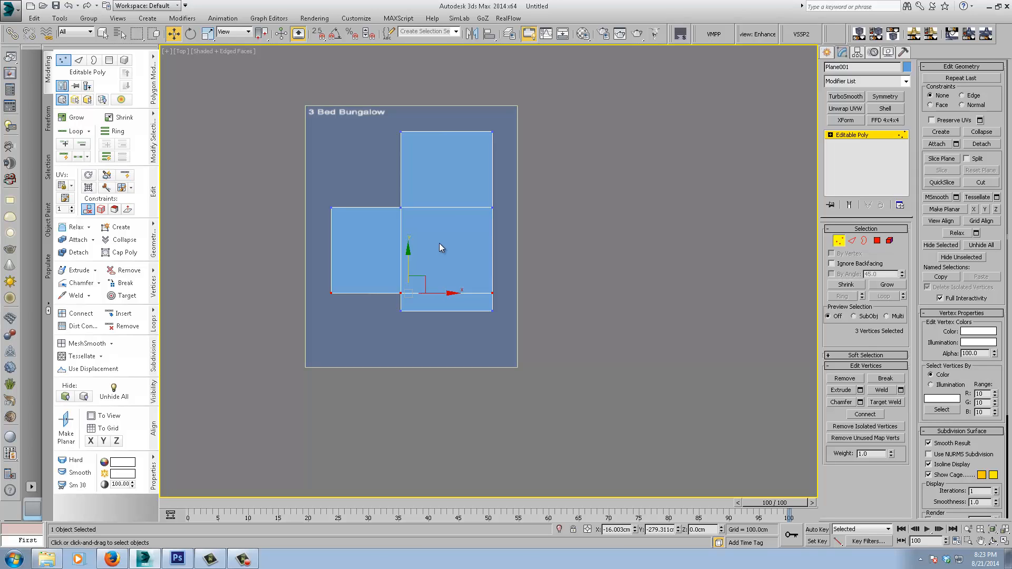
pyautogui.moveTo(442, 245); pyautogui.dragTo(479, 308, button='middle')
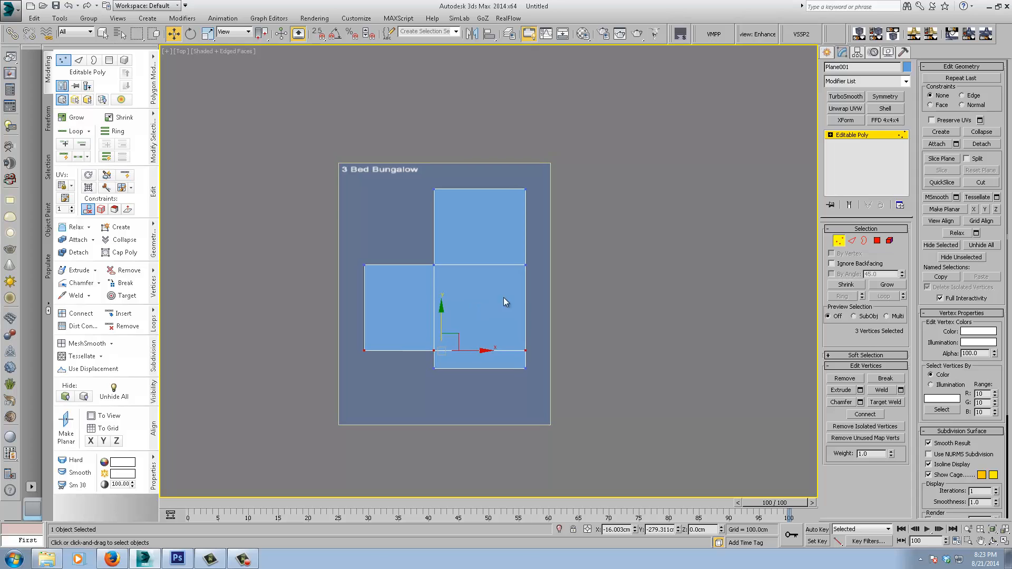
pyautogui.click(529, 298)
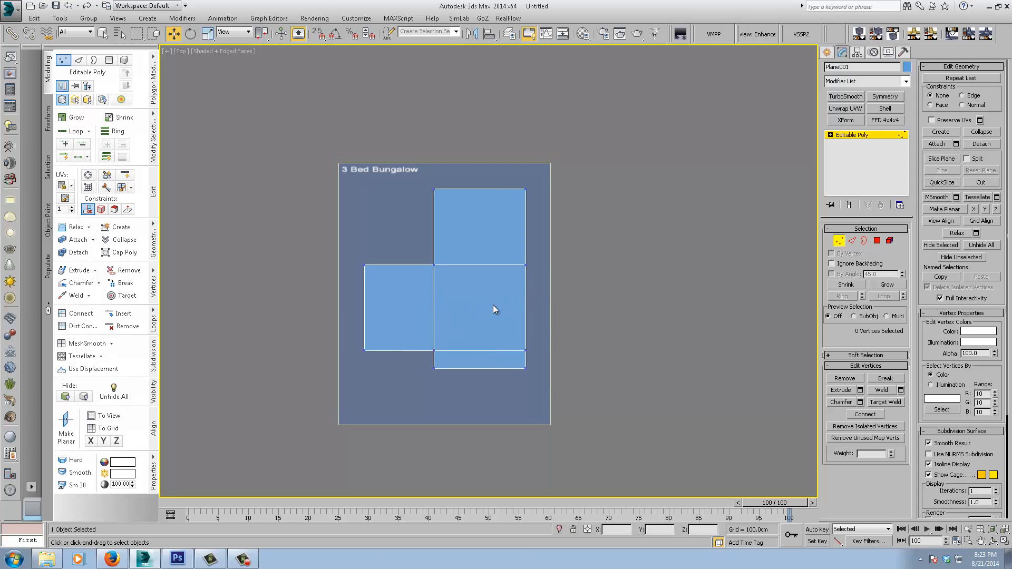
# - Make the floor plane see-through and insert vertical SwiftLoop edges along the inner faces of the bedroom wing's two long outer walls
pyautogui.hotkey('alt', 'x')
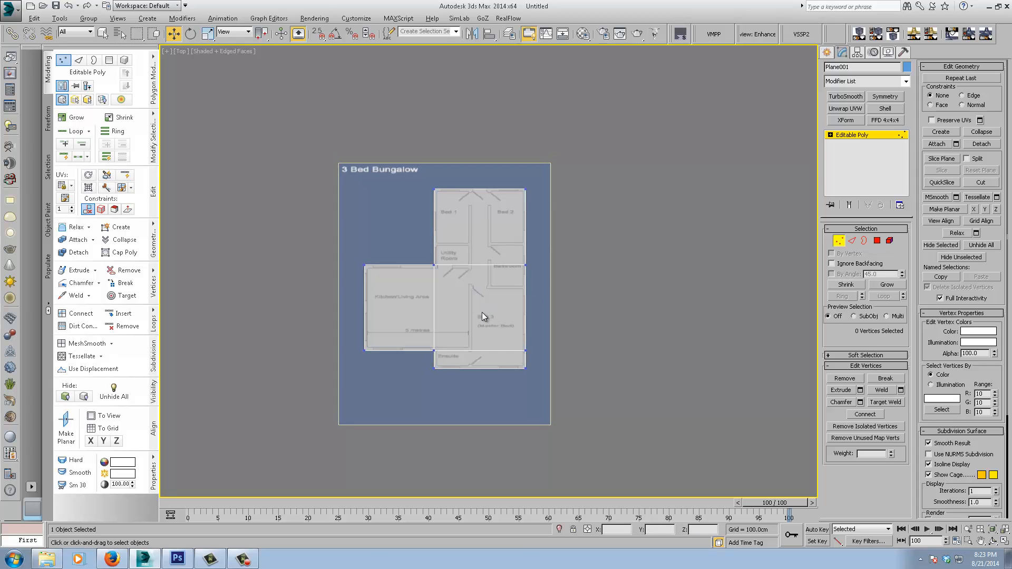
pyautogui.click(125, 174)
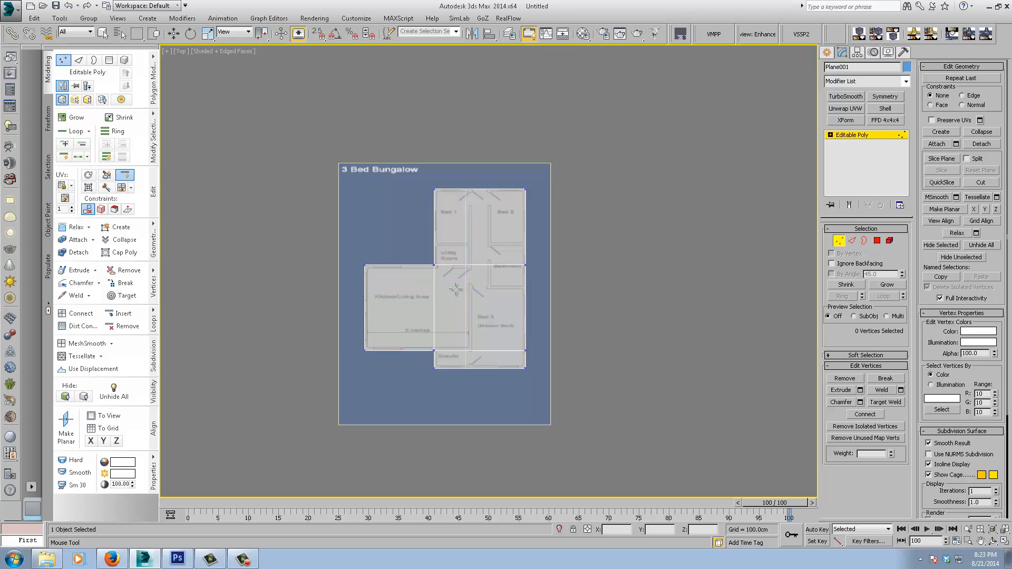
pyautogui.moveTo(446, 251); pyautogui.dragTo(455, 280, button='middle')
pyautogui.scroll(3, 455, 279)
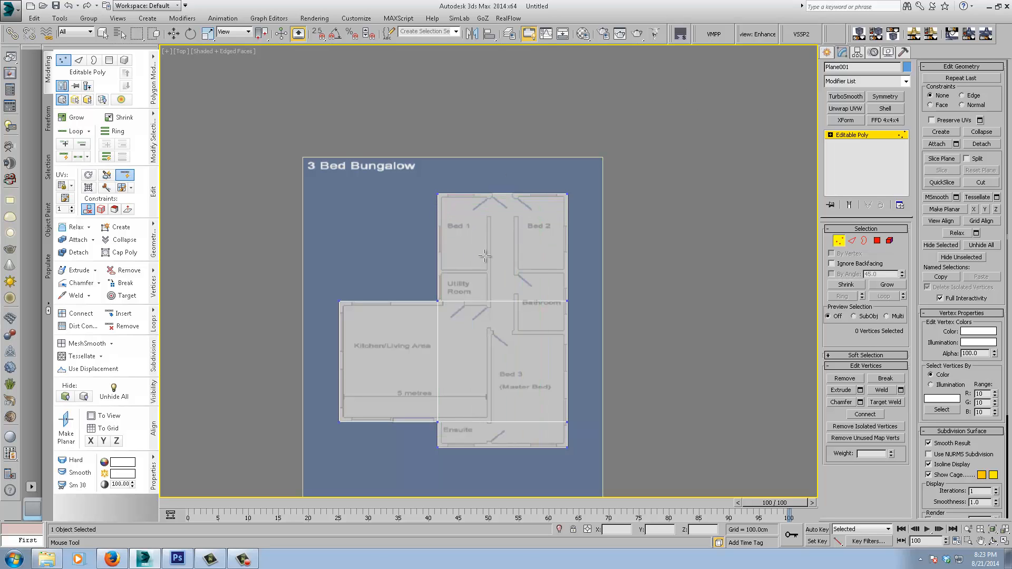
pyautogui.moveTo(473, 240); pyautogui.dragTo(477, 193, button='middle')
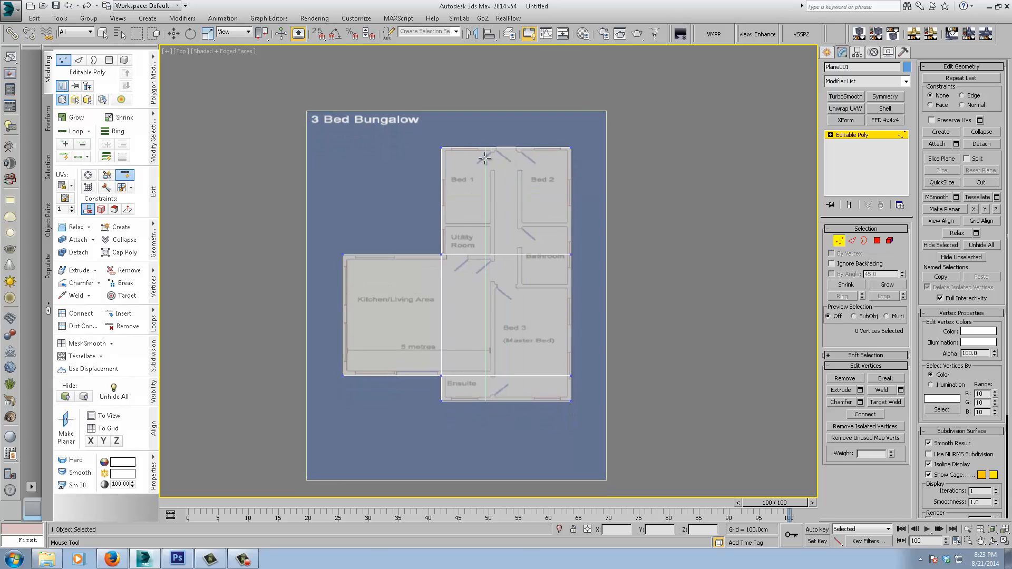
pyautogui.click(445, 147)
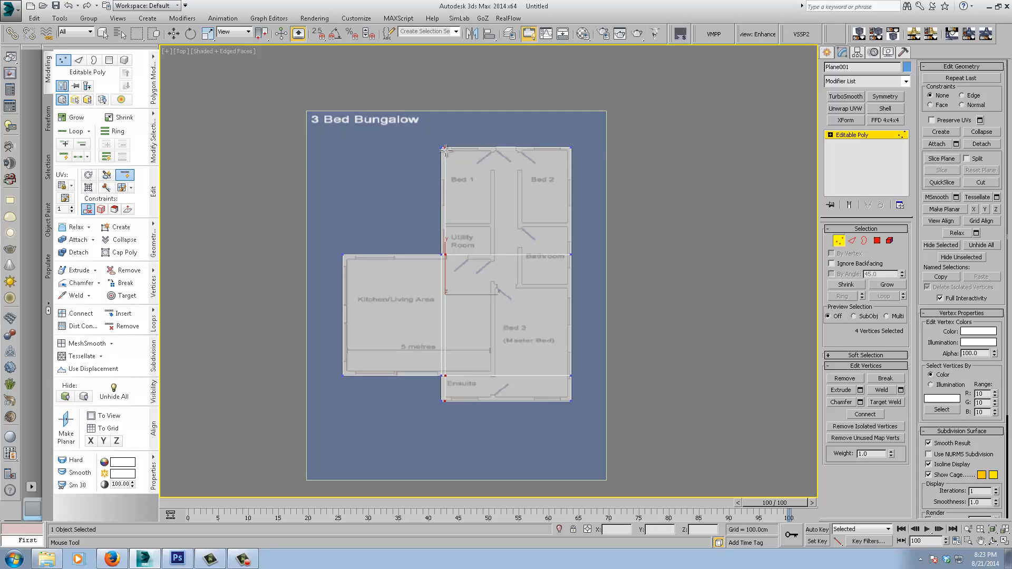
pyautogui.click(567, 149)
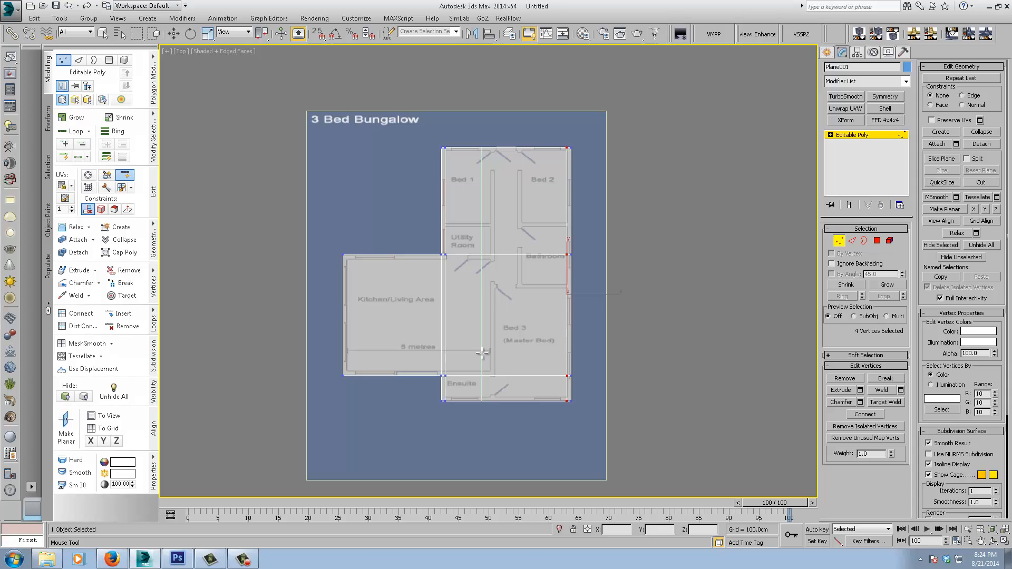
# - Insert edge loops along the inner faces of the Ensuite's lower wall, the Kitchen/Living Area's outer walls and Bed 1's upper wall
pyautogui.click(446, 396)
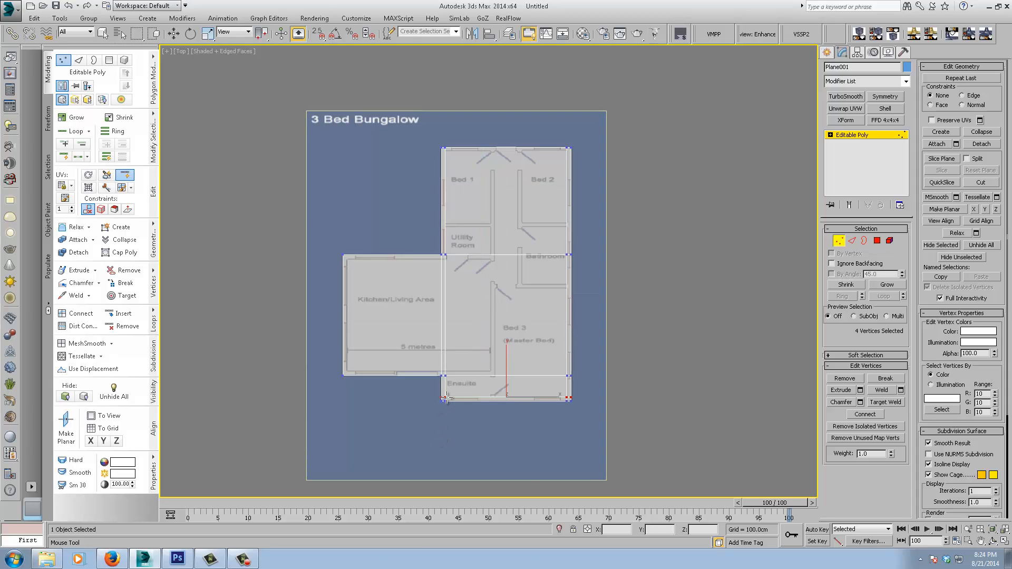
pyautogui.click(441, 371)
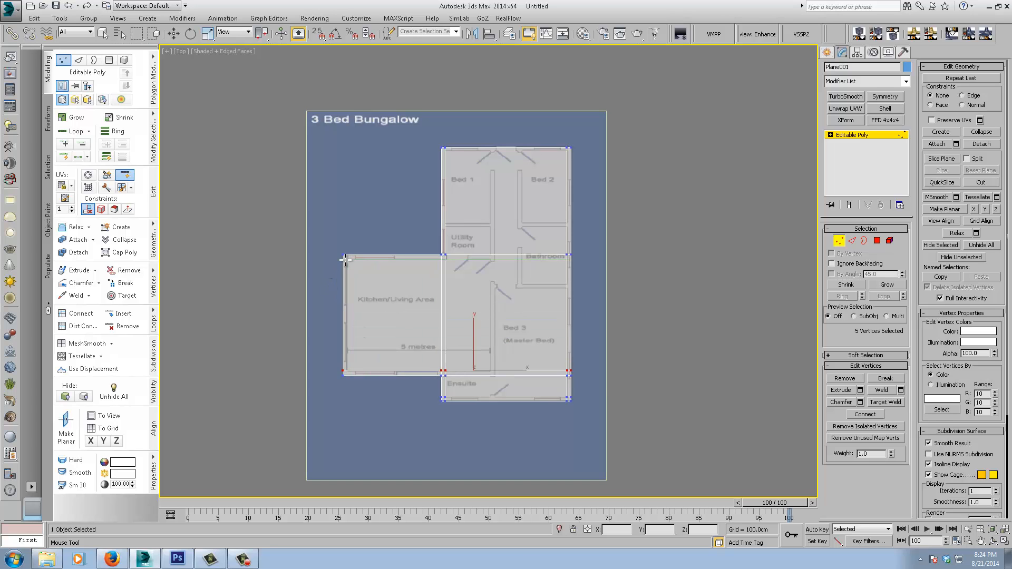
pyautogui.scroll(5, 348, 372)
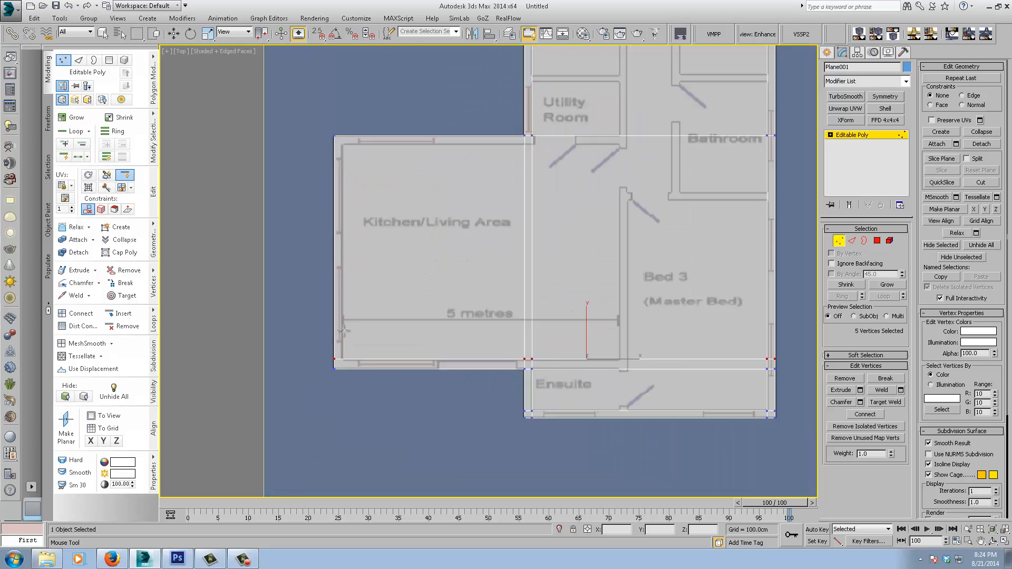
pyautogui.moveTo(454, 198); pyautogui.dragTo(459, 428, button='middle')
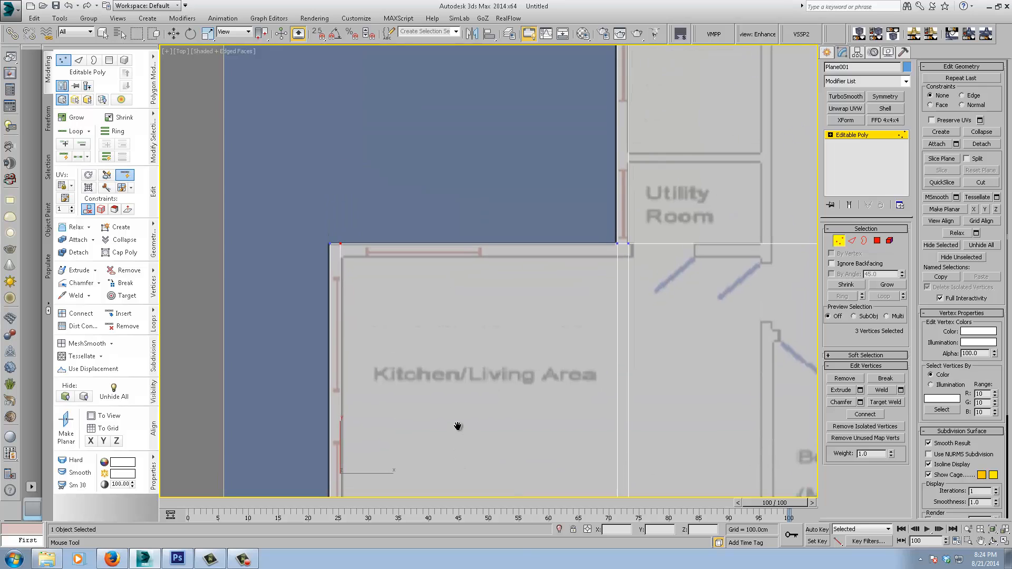
pyautogui.click(340, 255)
pyautogui.moveTo(548, 301); pyautogui.dragTo(436, 314, button='middle')
pyautogui.scroll(-2, 436, 313)
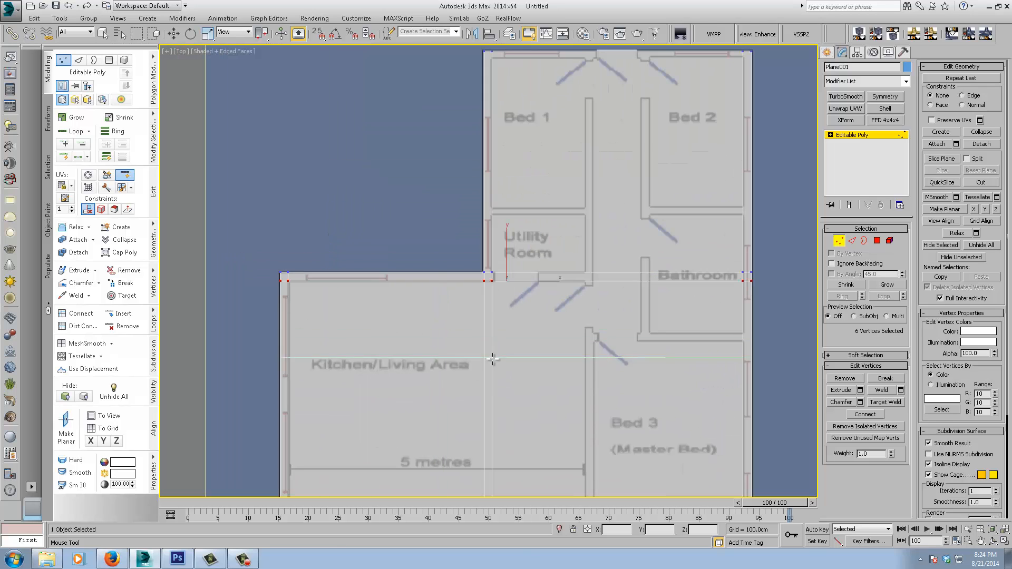
pyautogui.click(491, 59)
# - Insert pairs of horizontal edge loops along both faces of the Bed 1/Utility Room wall and the Bathroom/Bed 3 wall
pyautogui.moveTo(618, 285); pyautogui.dragTo(569, 262, button='middle')
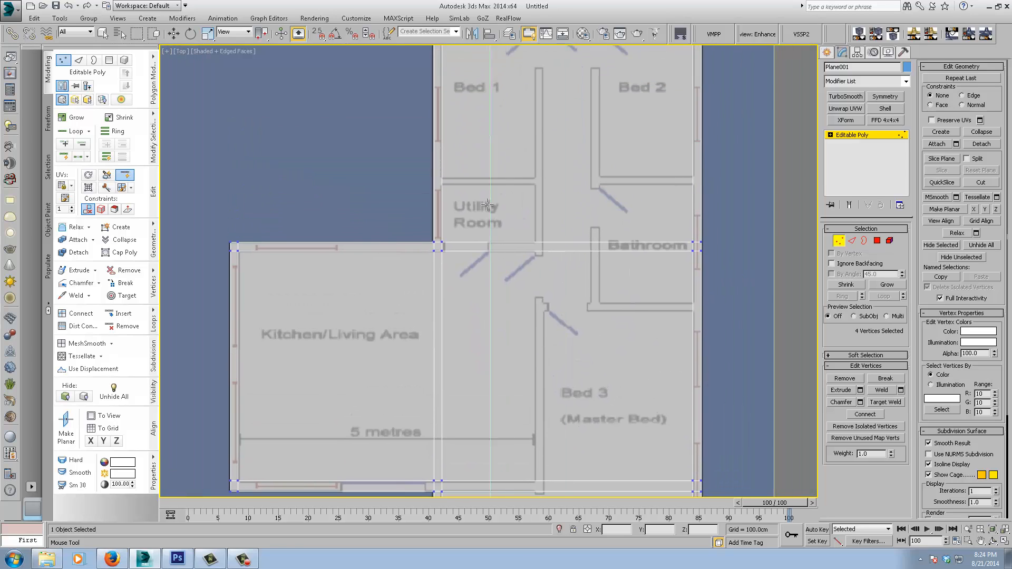
pyautogui.click(438, 184)
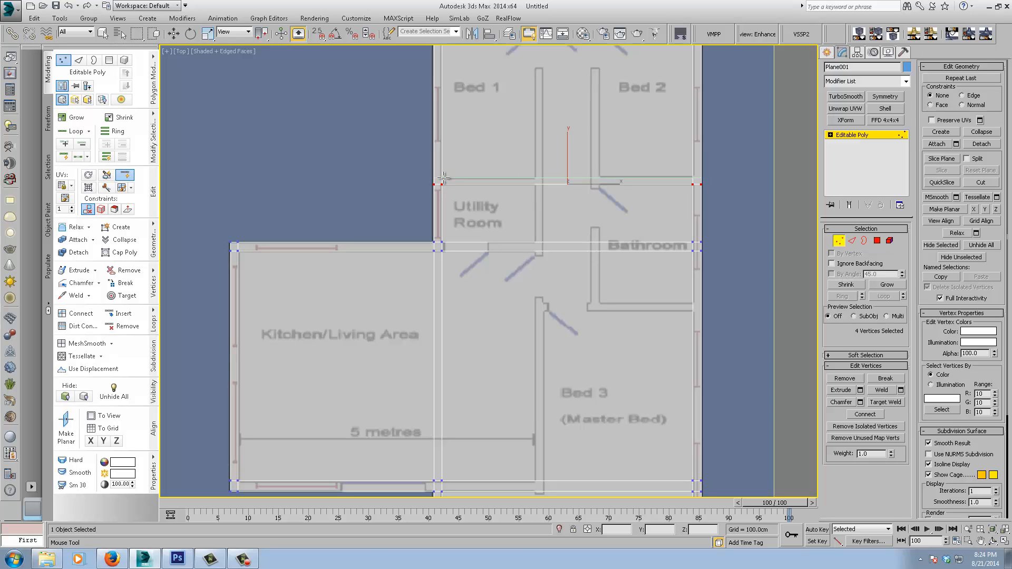
pyautogui.click(444, 178)
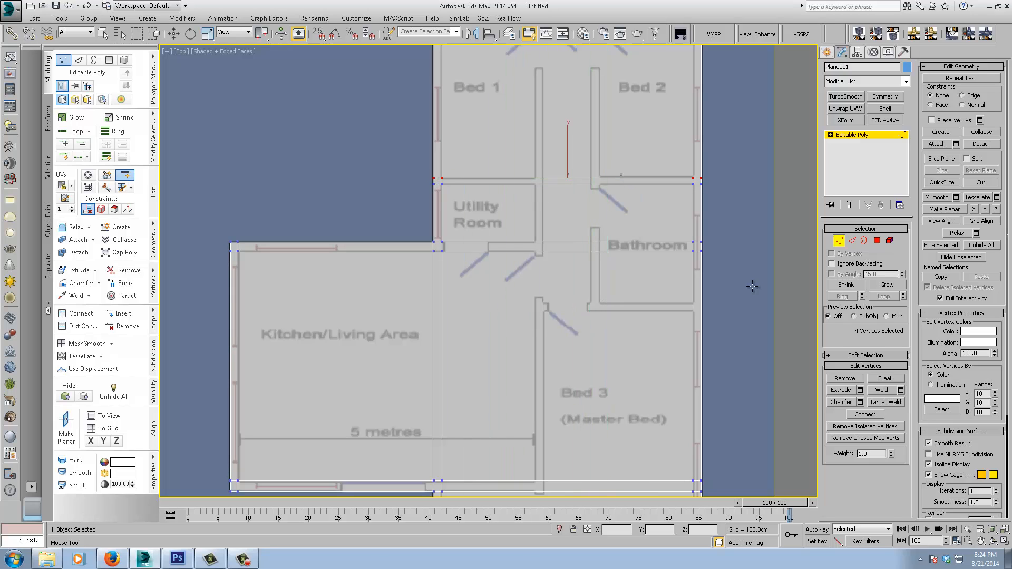
pyautogui.click(693, 310)
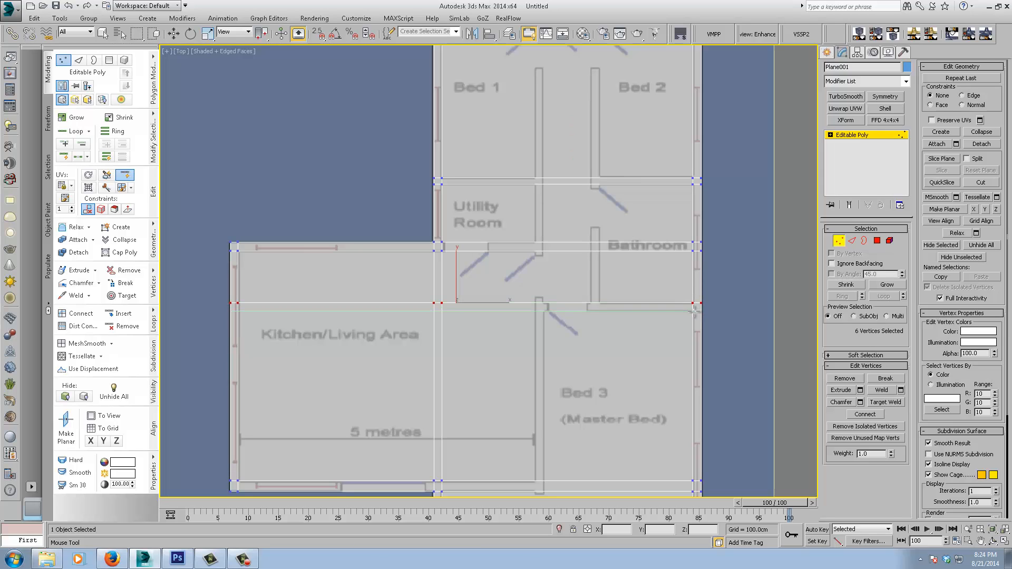
# - Insert pairs of vertical edge loops along both faces of the two hallway walls, and leave SwiftLoop and vertex editing
pyautogui.click(535, 352)
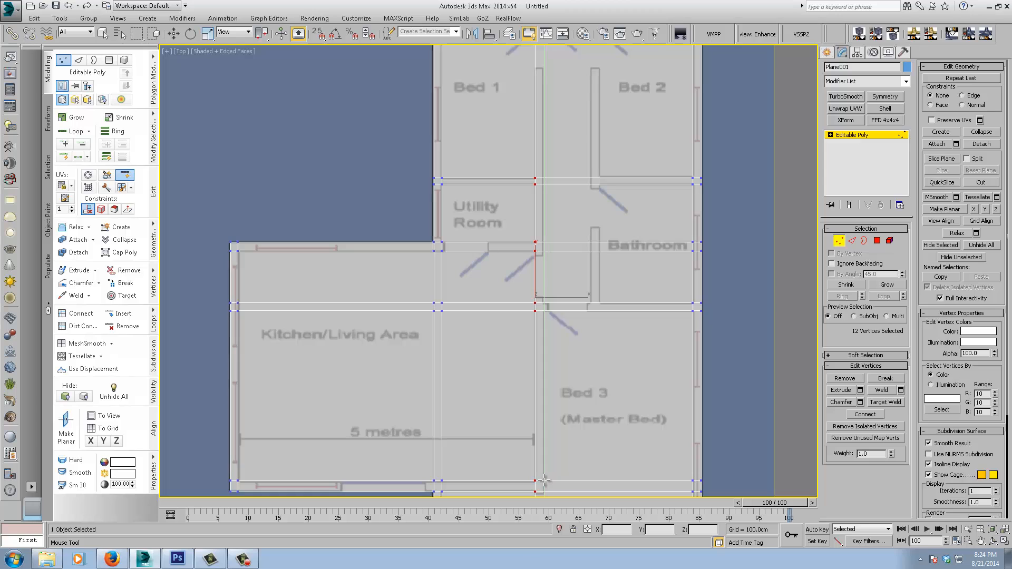
pyautogui.moveTo(543, 430); pyautogui.dragTo(517, 393, button='middle')
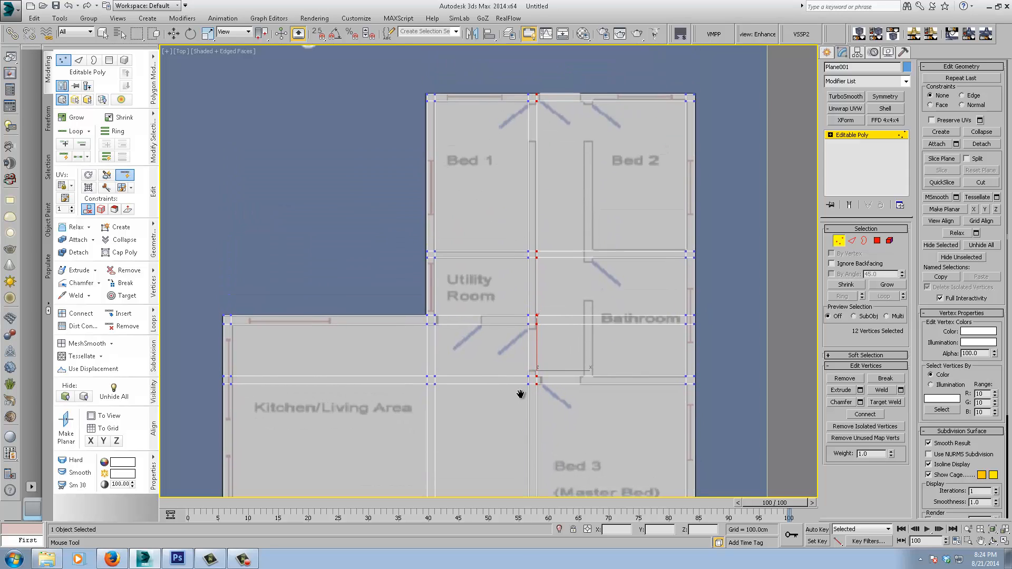
pyautogui.click(584, 146)
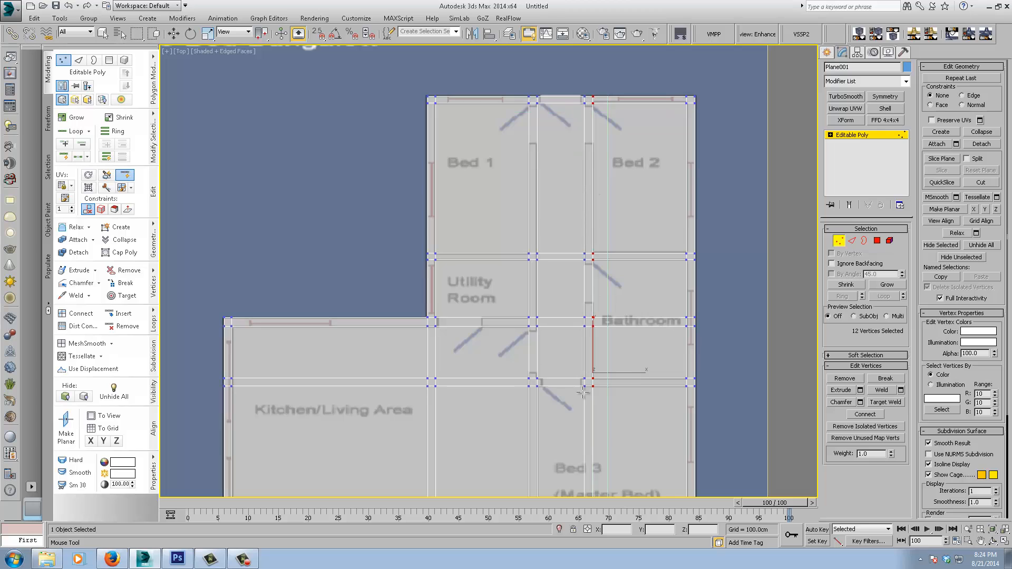
pyautogui.moveTo(570, 416); pyautogui.dragTo(519, 307, button='middle')
pyautogui.scroll(-2, 519, 306)
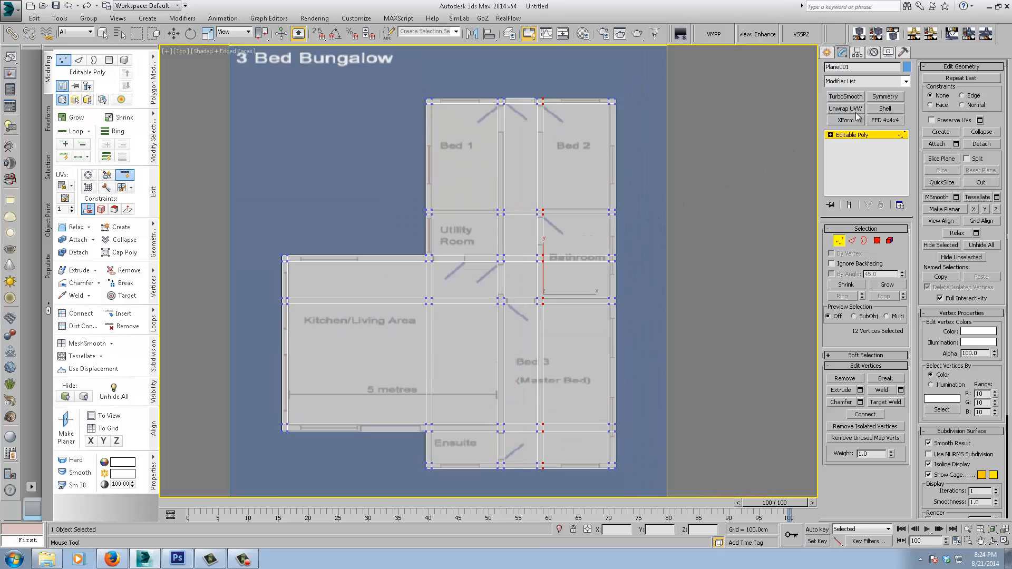
pyautogui.click(857, 134)
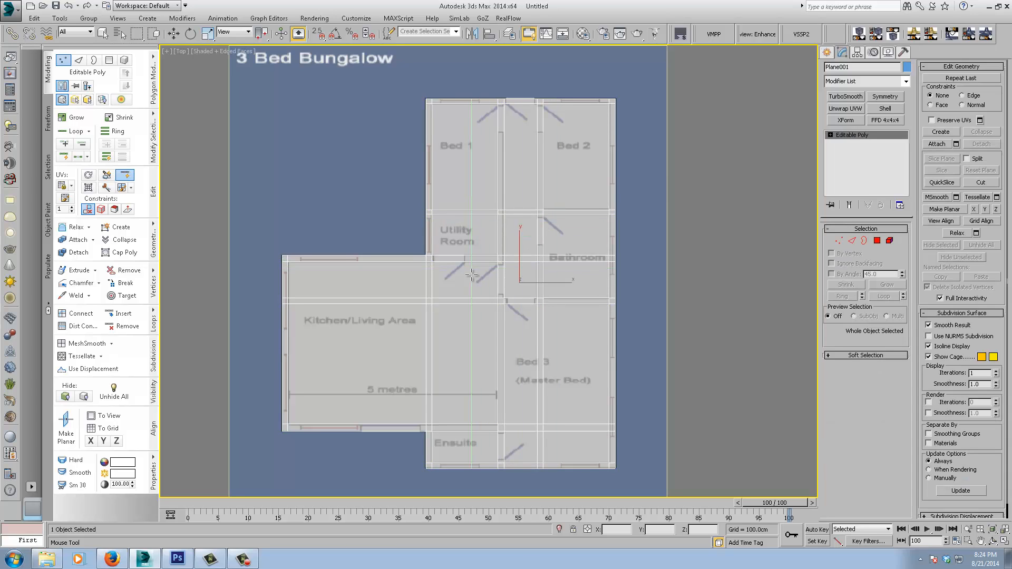
pyautogui.moveTo(554, 286); pyautogui.dragTo(546, 272, button='middle')
pyautogui.press('w')
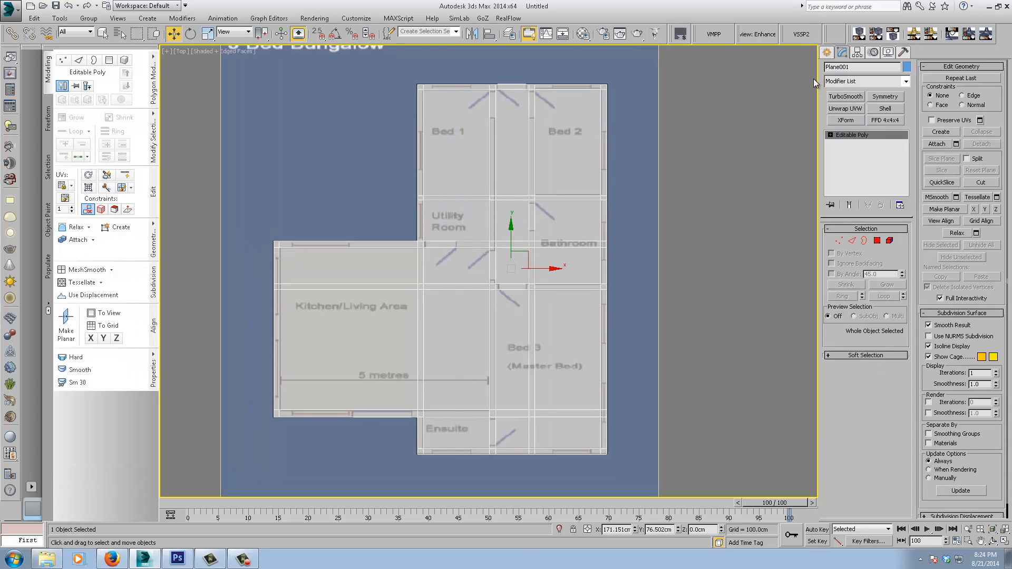
# - Rename the floor plane object as subfloor
pyautogui.click(509, 34)
pyautogui.click(509, 34)
pyautogui.doubleClick(848, 67)
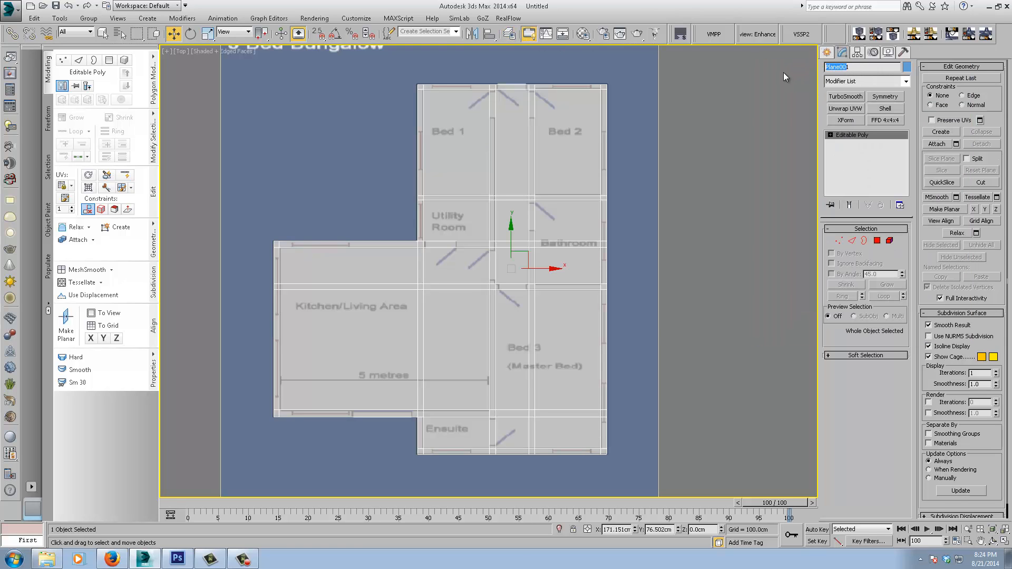
pyautogui.moveTo(851, 67); pyautogui.dragTo(796, 72)
pyautogui.write('subfloor')
# - Make the walls layer the current layer for new objects
pyautogui.moveTo(483, 320); pyautogui.dragTo(508, 316, button='middle')
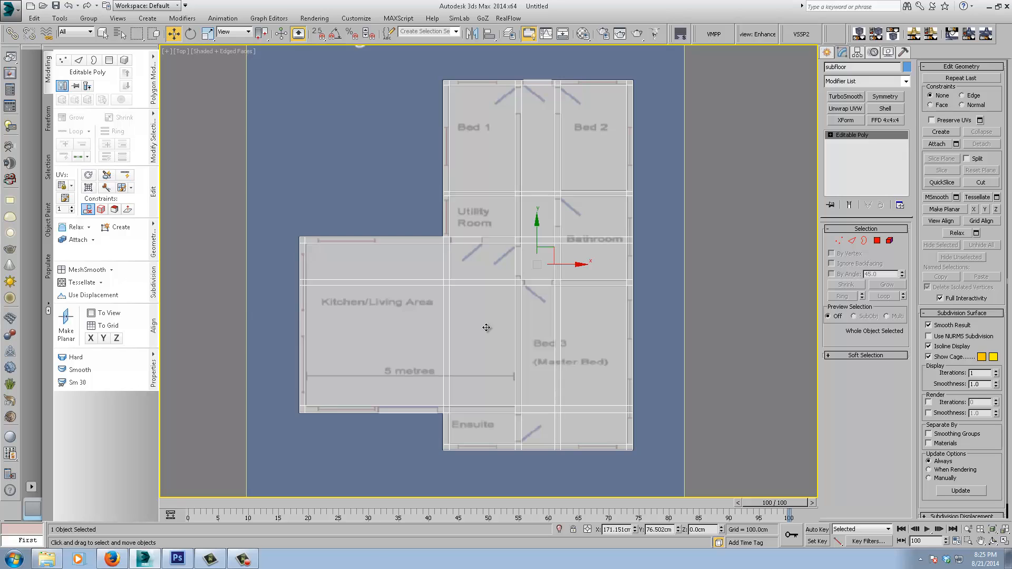
pyautogui.click(827, 53)
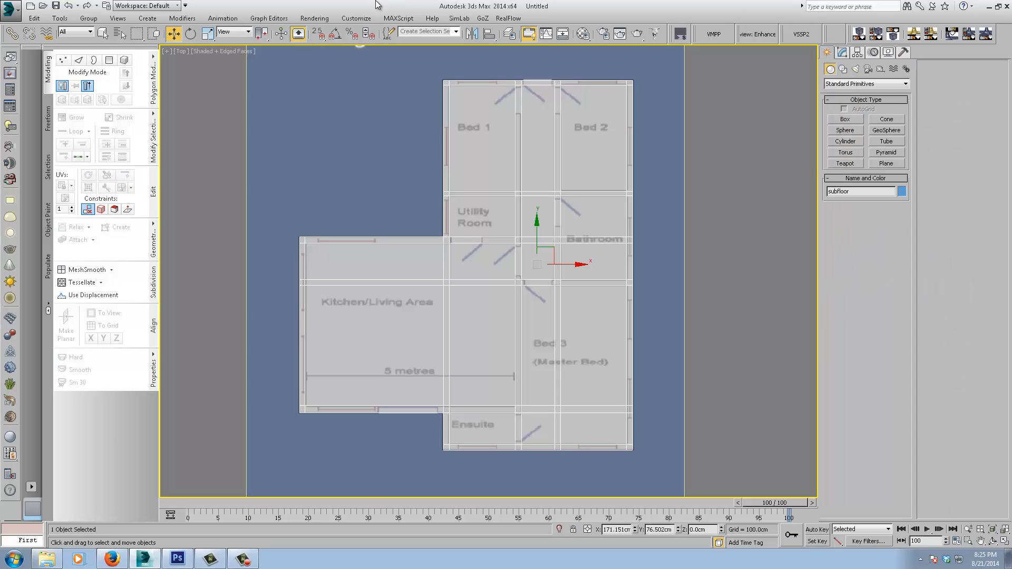
pyautogui.click(509, 34)
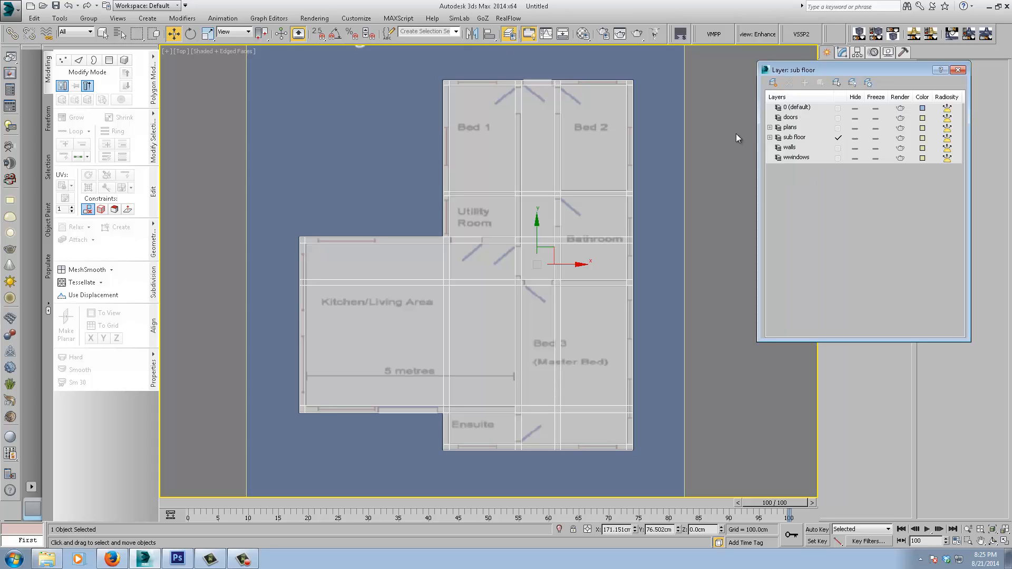
pyautogui.click(838, 148)
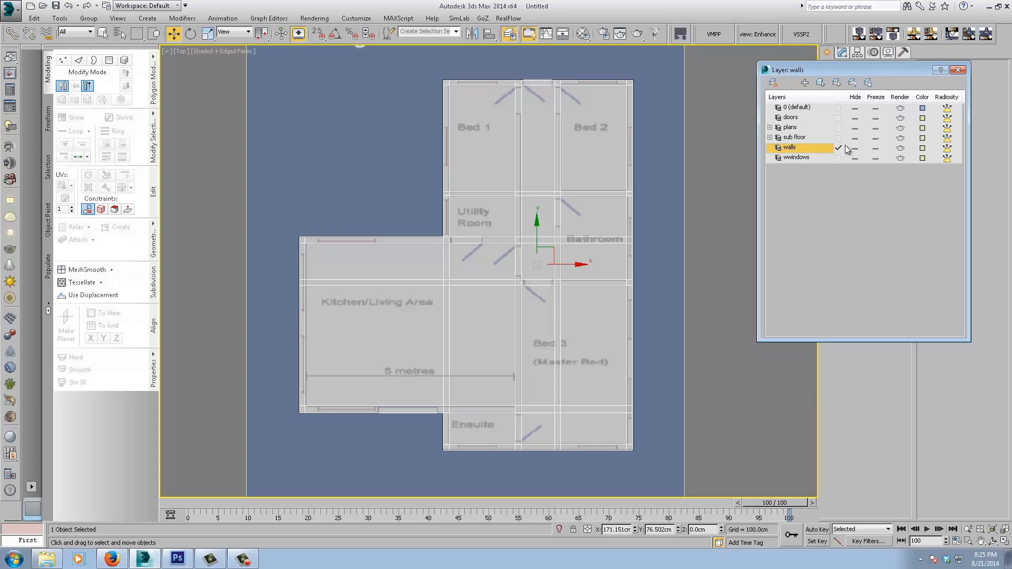
pyautogui.click(956, 71)
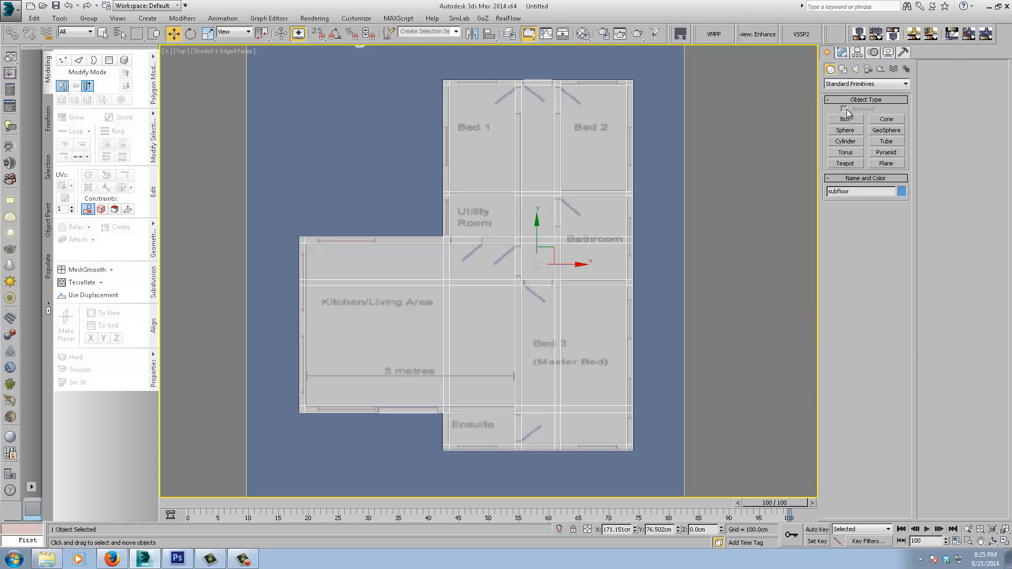
# - Turn on 2.5D snapping to vertices and start the AEC Extended Wall tool
pyautogui.click(848, 84)
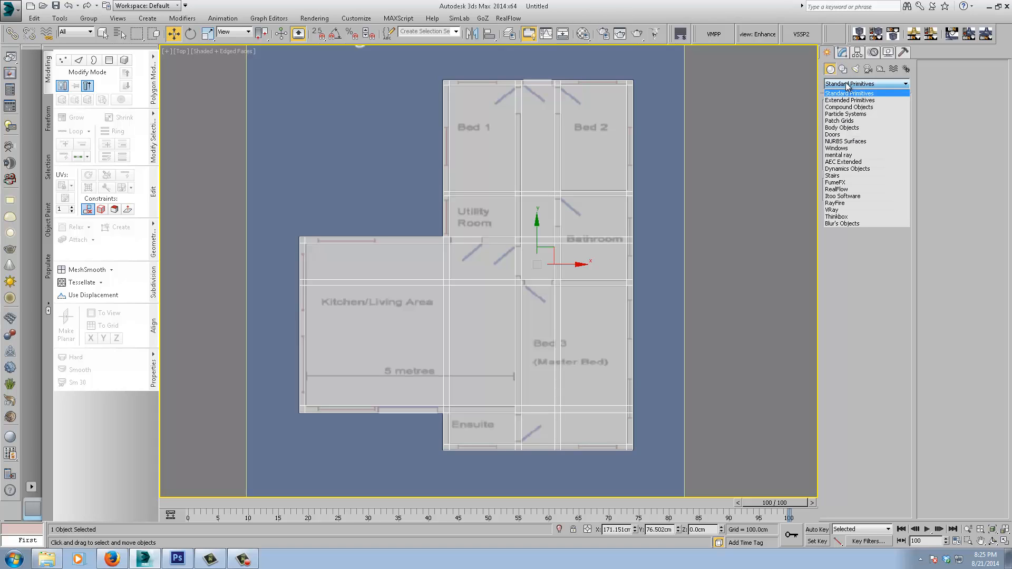
pyautogui.click(845, 162)
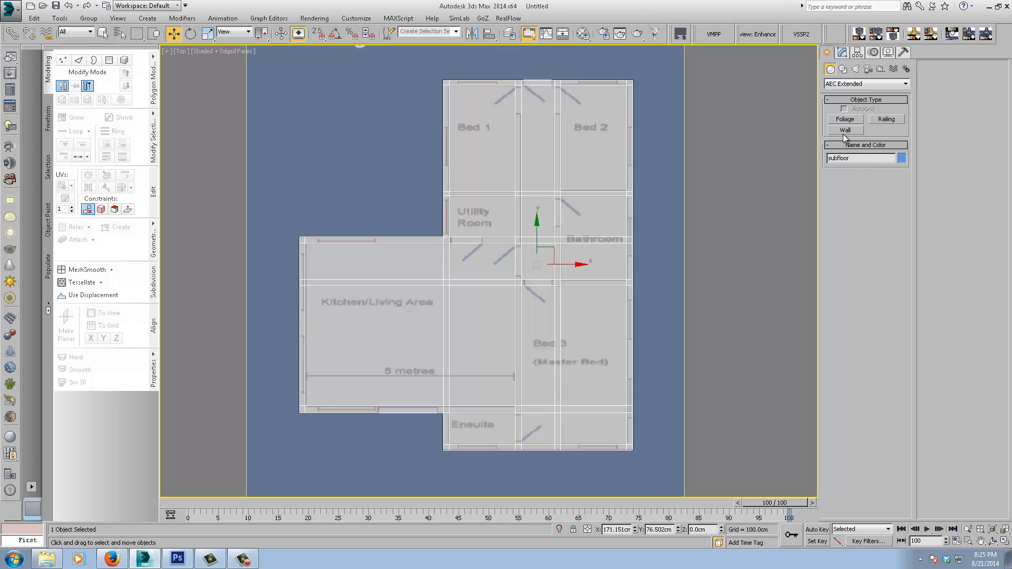
pyautogui.click(319, 35)
pyautogui.click(323, 37)
pyautogui.rightClick(321, 36)
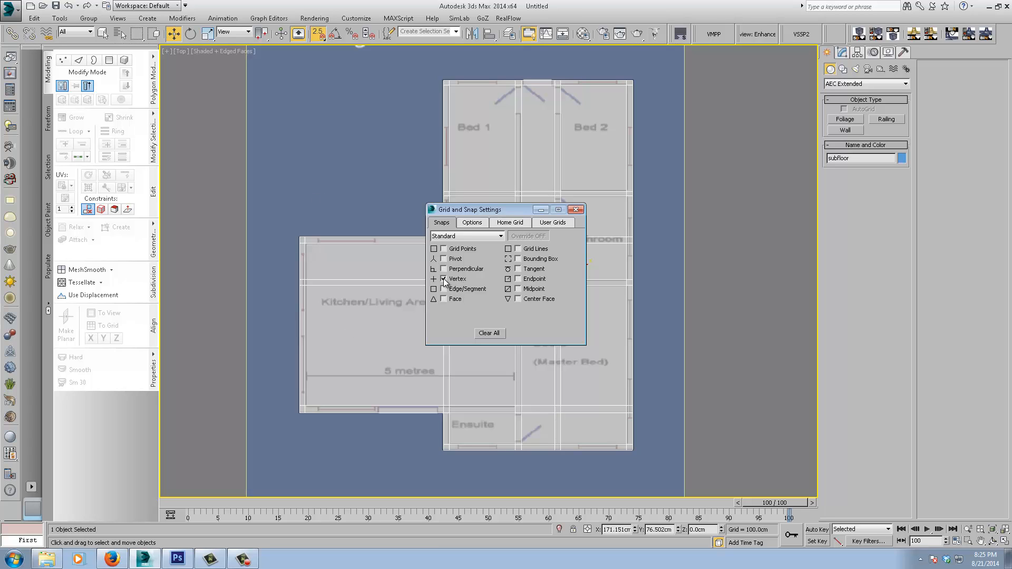
pyautogui.click(575, 210)
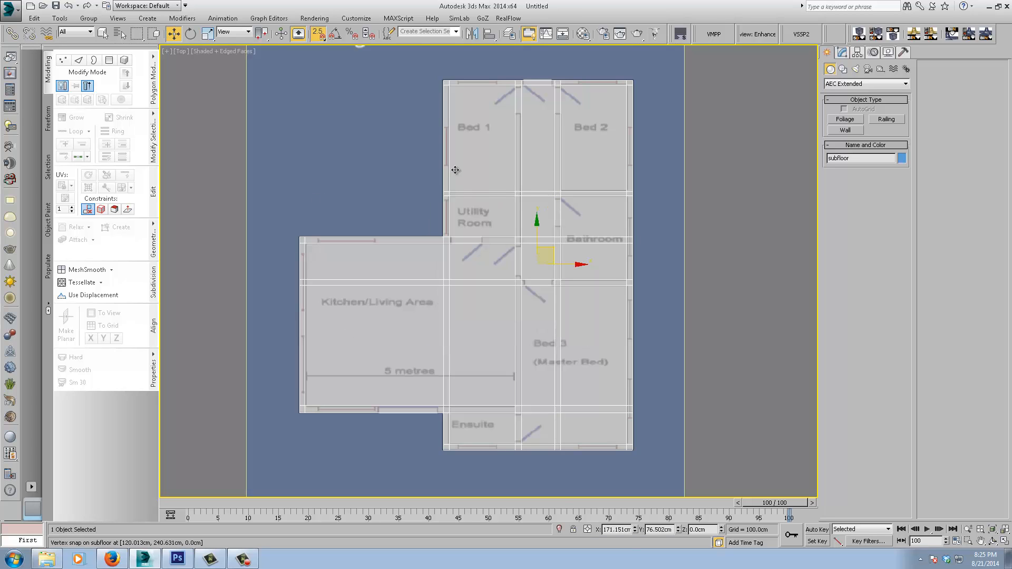
pyautogui.moveTo(561, 154); pyautogui.dragTo(599, 206, button='middle')
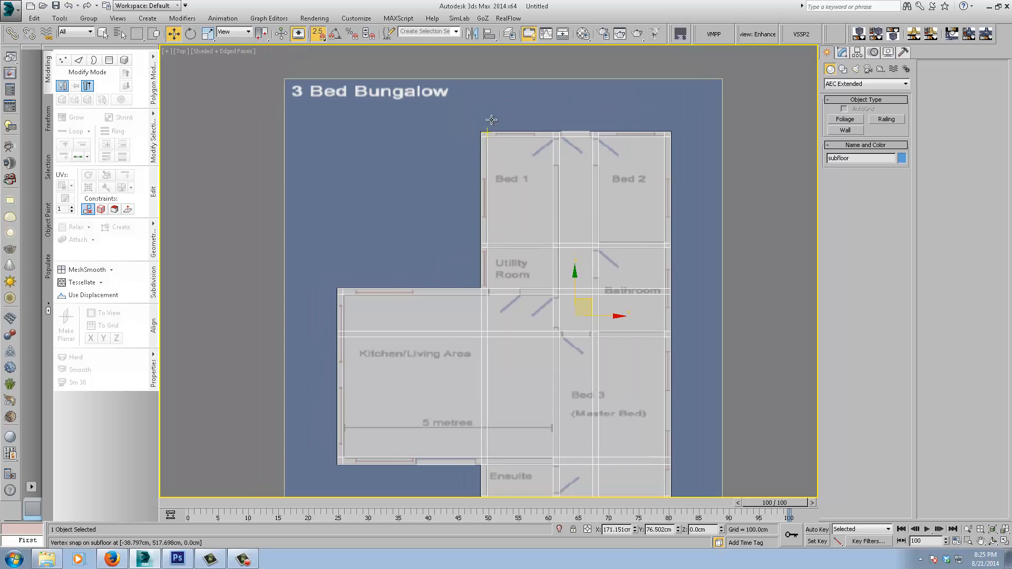
pyautogui.click(846, 131)
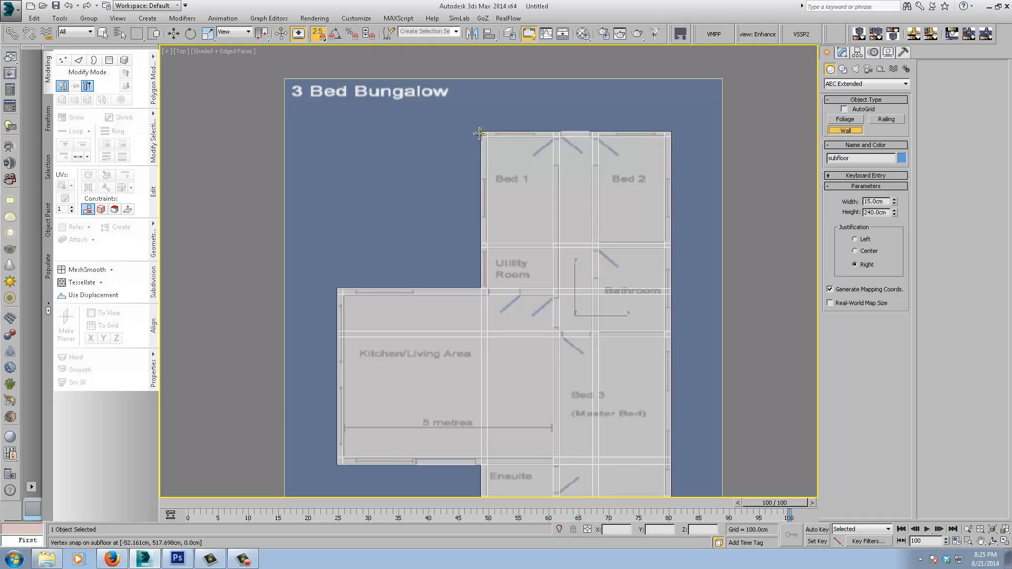
# - Examine how the sub floor sits above the floor plan from a low angle, and return to the Top view at Bed 1's outer corner
pyautogui.keyDown('alt'); pyautogui.moveTo(481, 257); pyautogui.dragTo(525, 184, button='middle'); pyautogui.keyUp('alt')
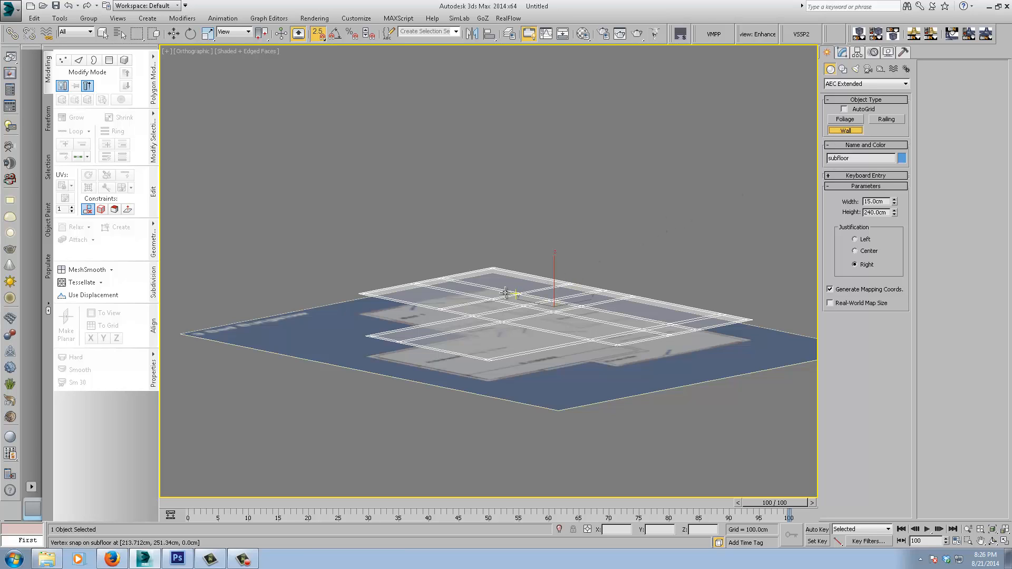
pyautogui.moveTo(473, 298); pyautogui.dragTo(490, 272, button='middle')
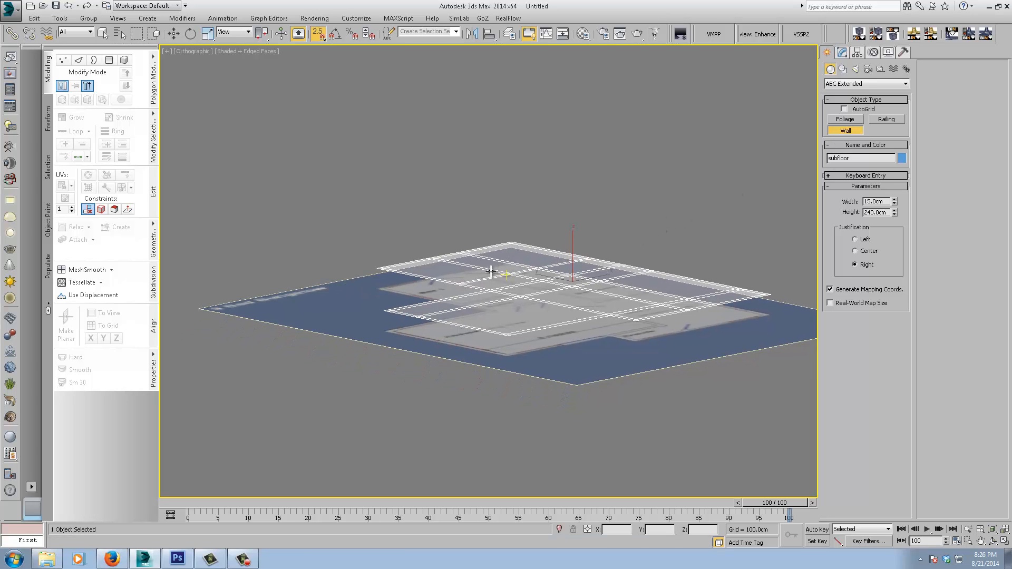
pyautogui.press('t')
pyautogui.moveTo(503, 153); pyautogui.dragTo(490, 287, button='middle')
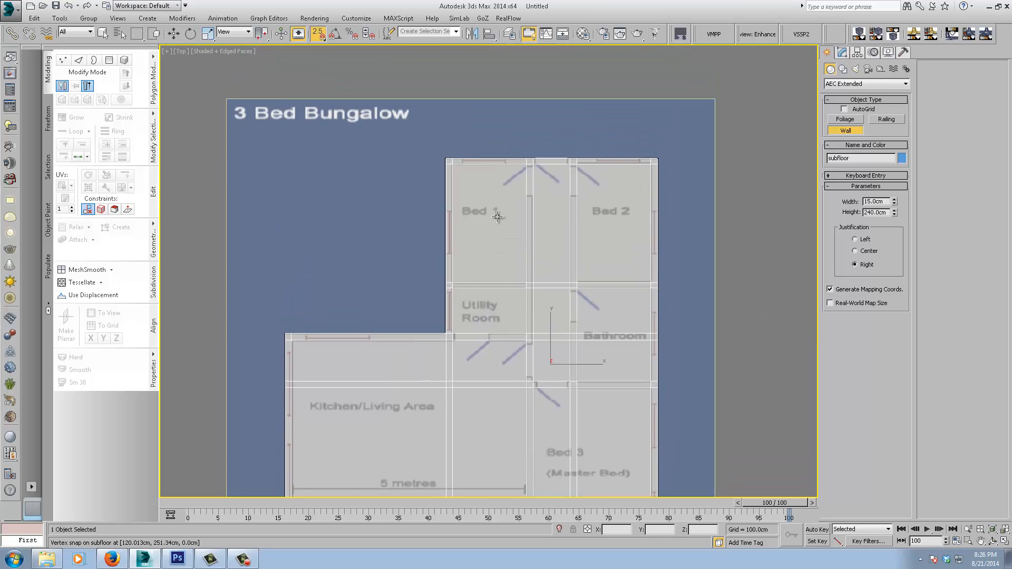
pyautogui.scroll(2, 485, 217)
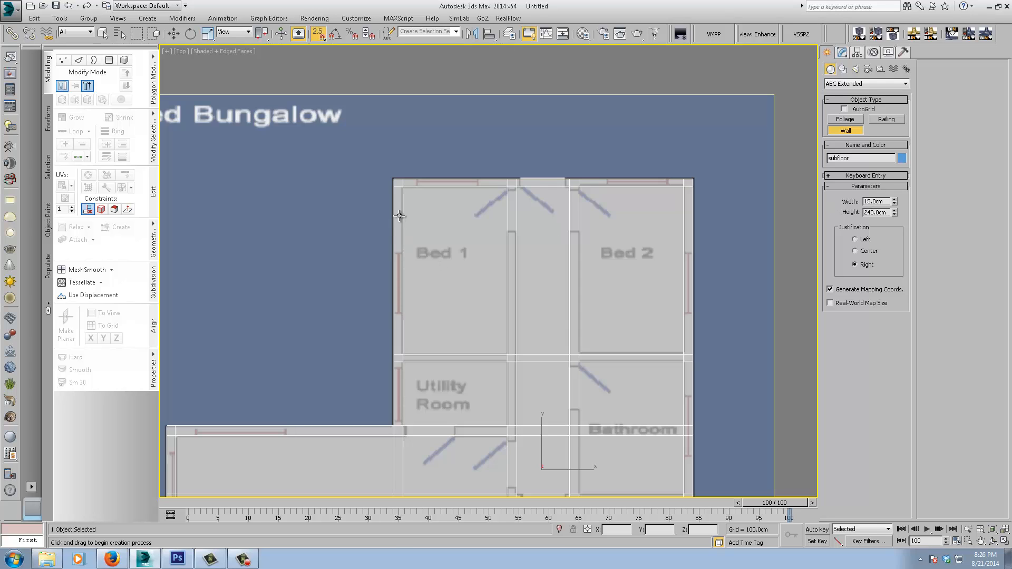
pyautogui.moveTo(410, 215); pyautogui.dragTo(435, 264, button='middle')
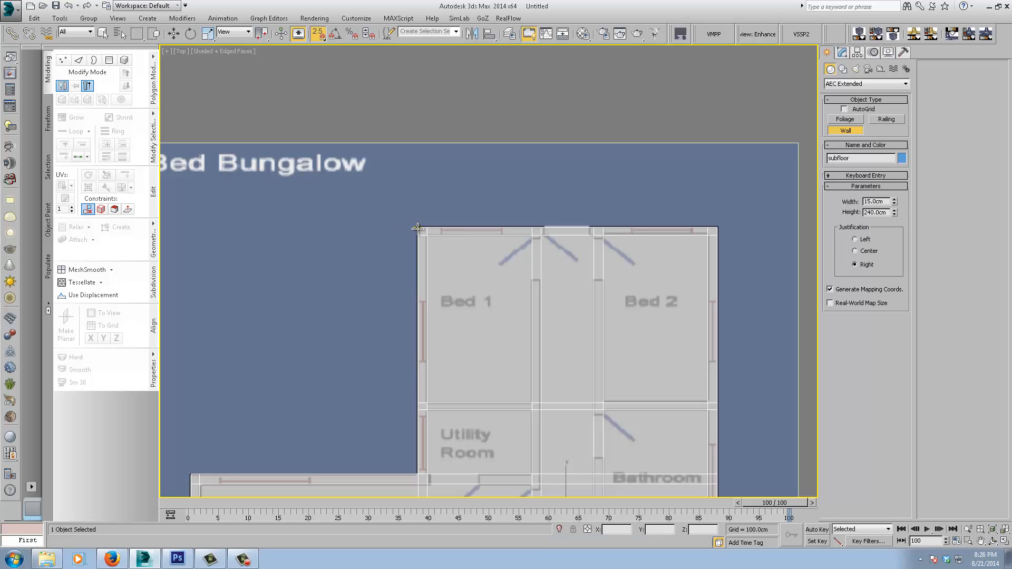
pyautogui.moveTo(417, 227); pyautogui.dragTo(395, 131, button='middle')
pyautogui.scroll(-2, 390, 132)
pyautogui.scroll(5, 384, 136)
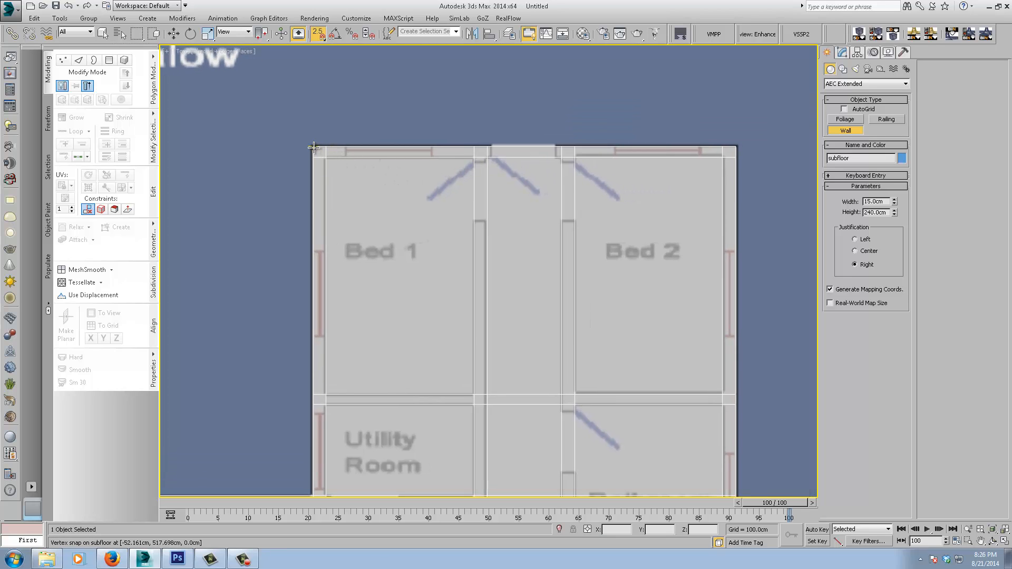
# - Draw a 15 cm wide, 240 cm high wall down the left outer side of Bed 1 and the Utility Room to the Kitchen/Living Area
pyautogui.click(315, 147)
pyautogui.rightClick(466, 156)
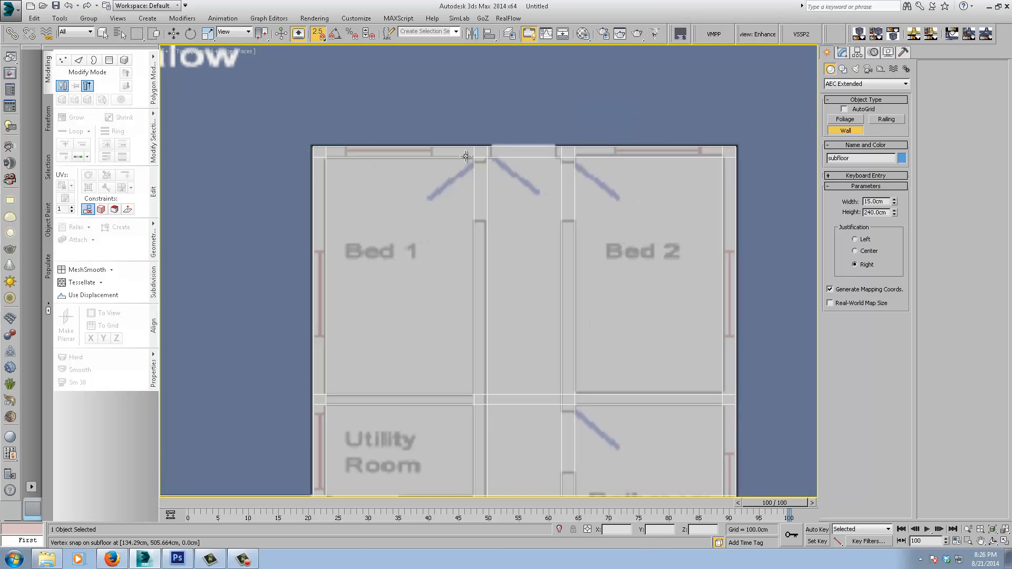
pyautogui.click(312, 147)
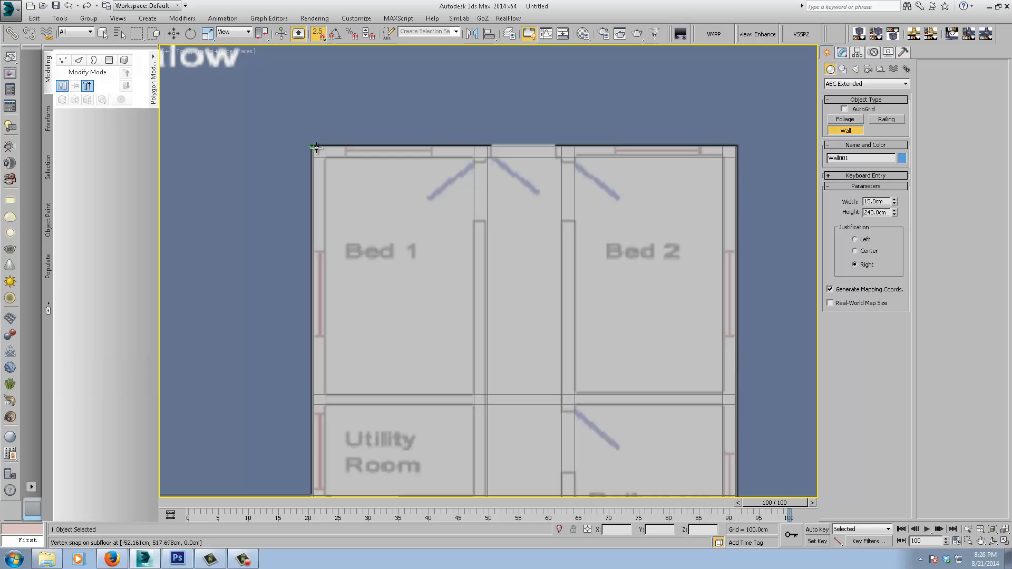
pyautogui.scroll(-5, 347, 163)
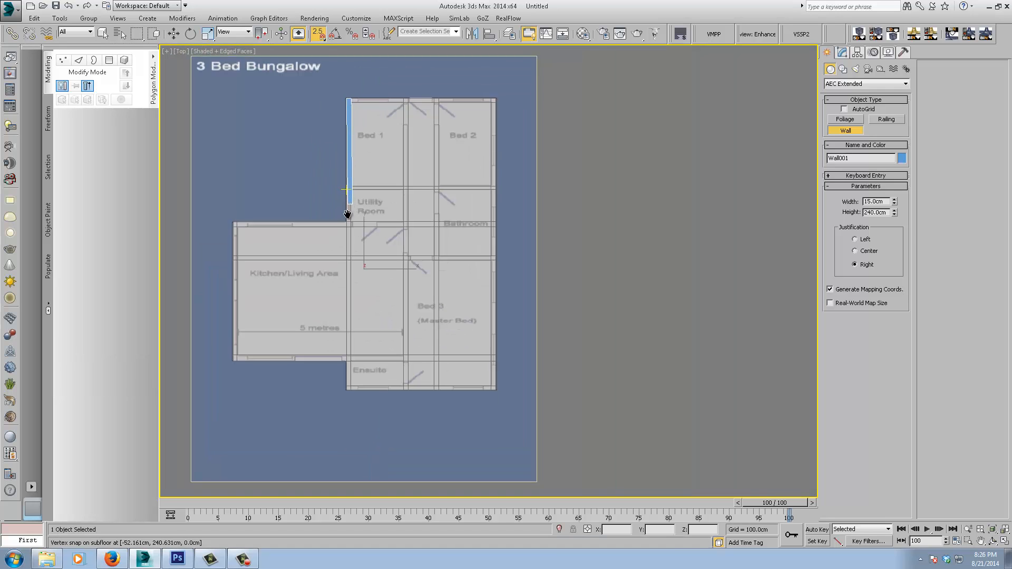
pyautogui.moveTo(346, 214); pyautogui.dragTo(344, 236, button='middle')
pyautogui.scroll(3, 345, 233)
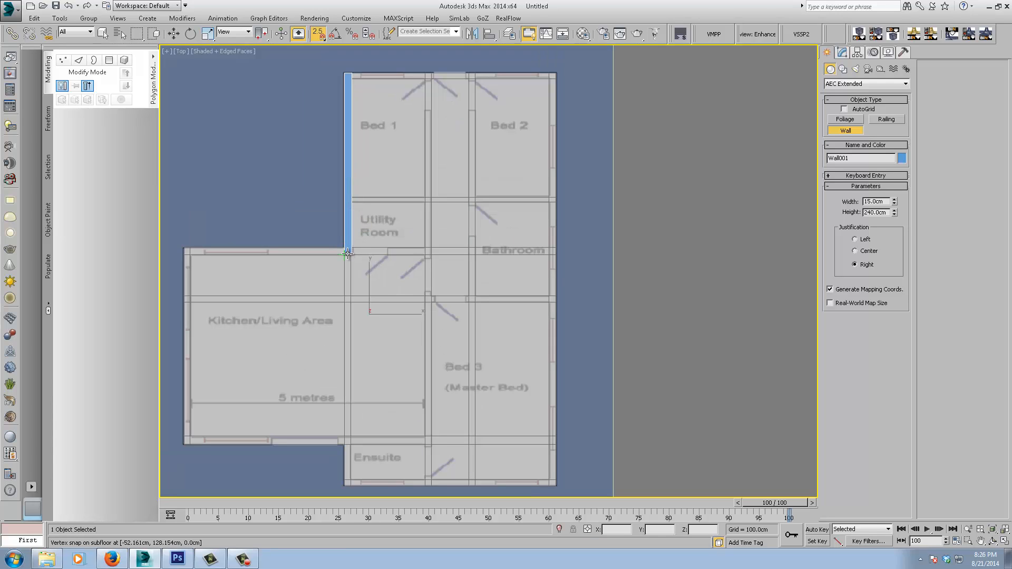
pyautogui.click(347, 253)
pyautogui.rightClick(284, 248)
# - Draw a continuous wall around the upper, left and lower outer sides of the Kitchen/Living Area
pyautogui.click(348, 252)
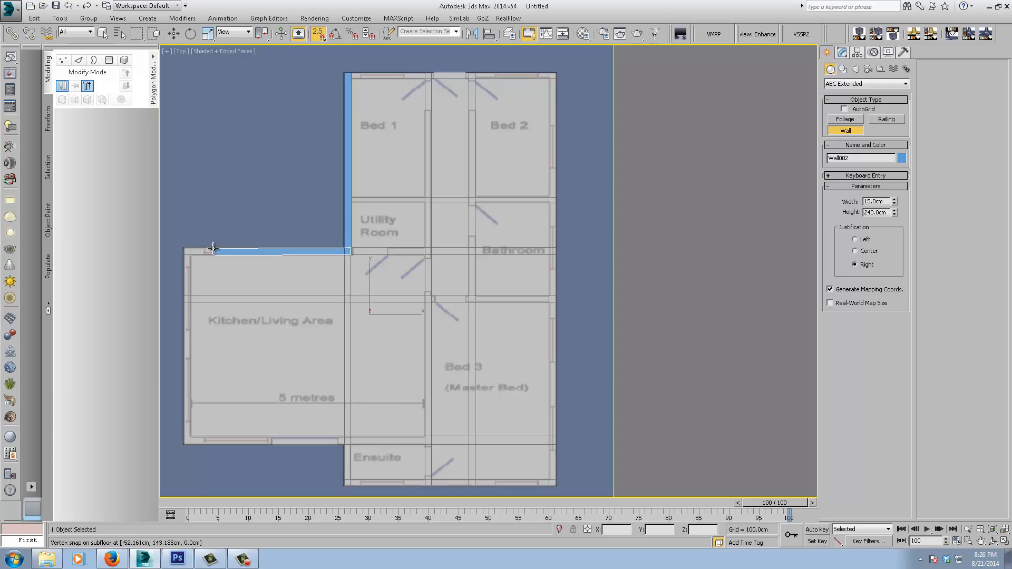
pyautogui.click(185, 248)
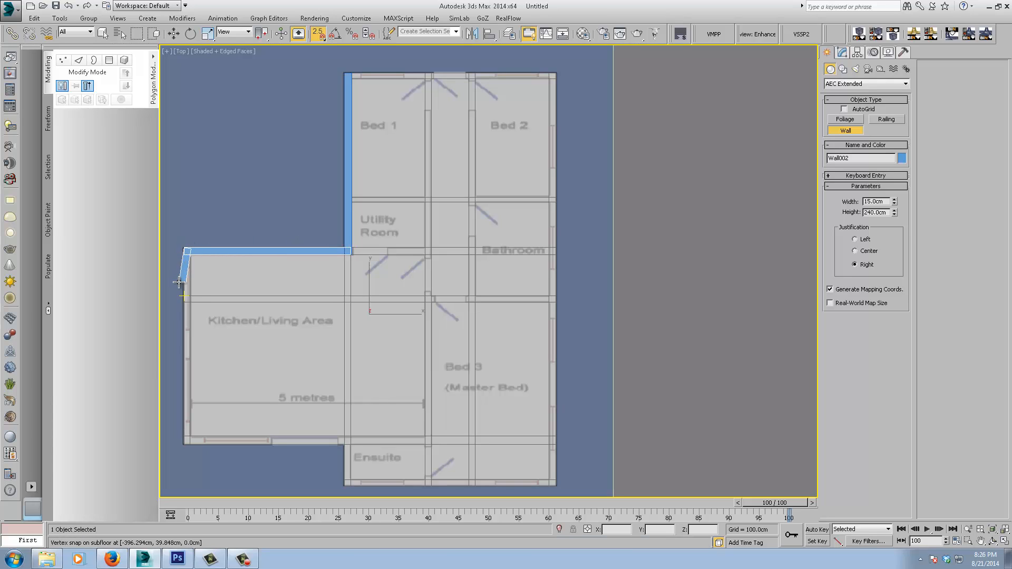
pyautogui.click(186, 444)
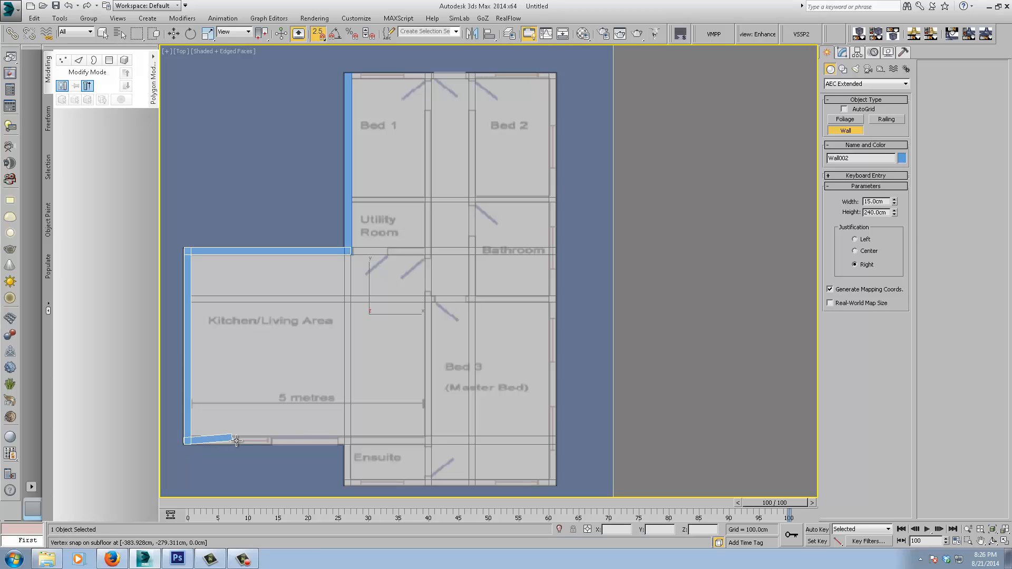
pyautogui.click(349, 441)
pyautogui.rightClick(348, 473)
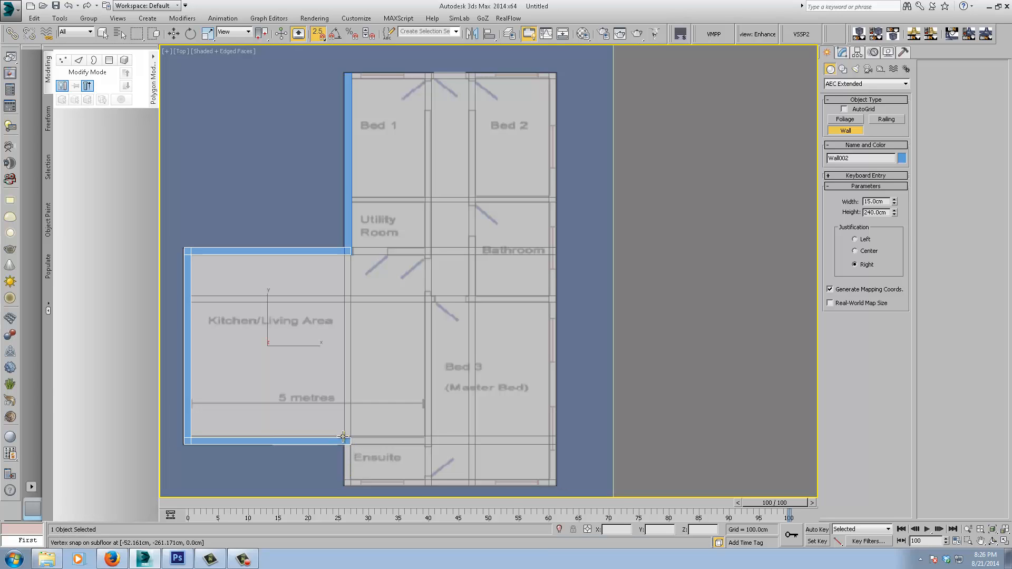
# - Draw a continuous wall from the Ensuite's left side around the bungalow's lower, right and upper outer sides, ending at Bed 1's upper-left corner
pyautogui.scroll(4, 344, 439)
pyautogui.click(345, 355)
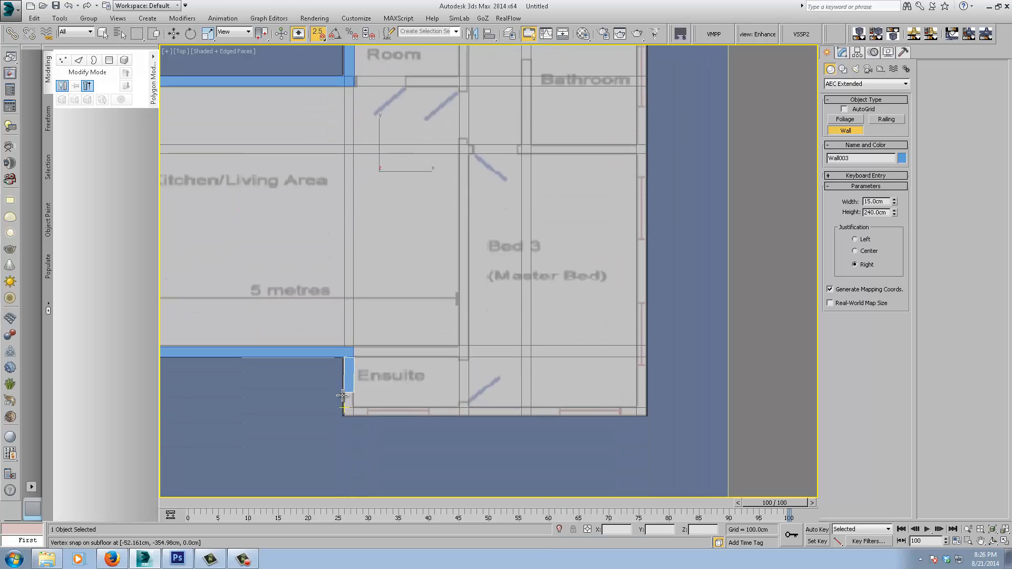
pyautogui.click(343, 413)
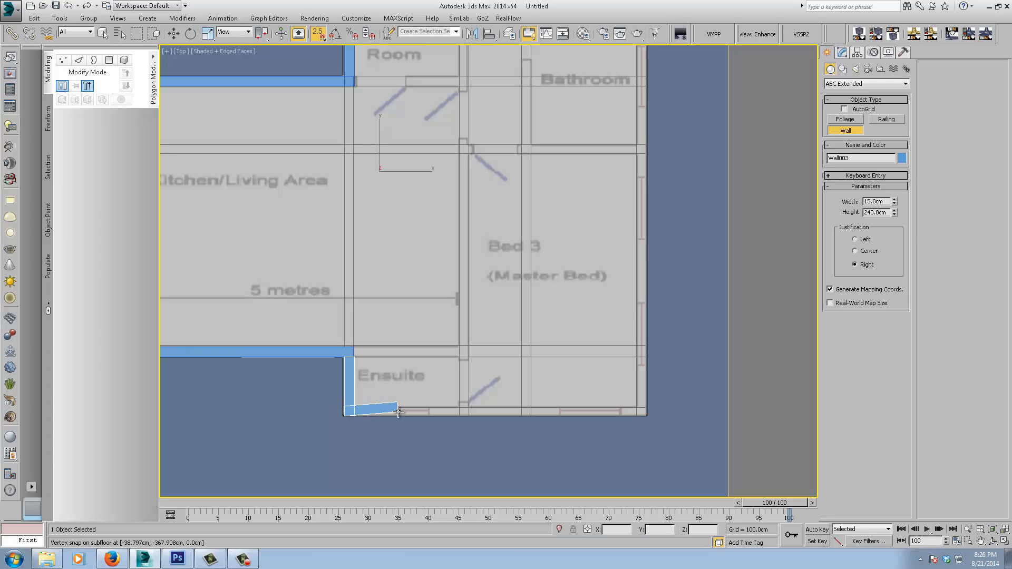
pyautogui.click(639, 416)
pyautogui.moveTo(646, 242); pyautogui.dragTo(633, 455, button='middle')
pyautogui.moveTo(612, 153); pyautogui.dragTo(581, 427, button='middle')
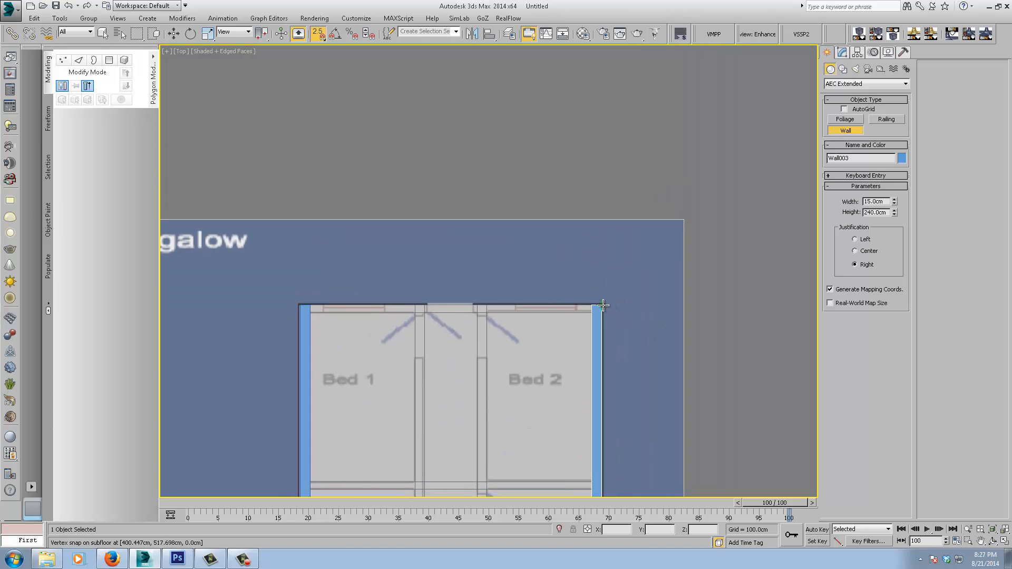
pyautogui.click(599, 305)
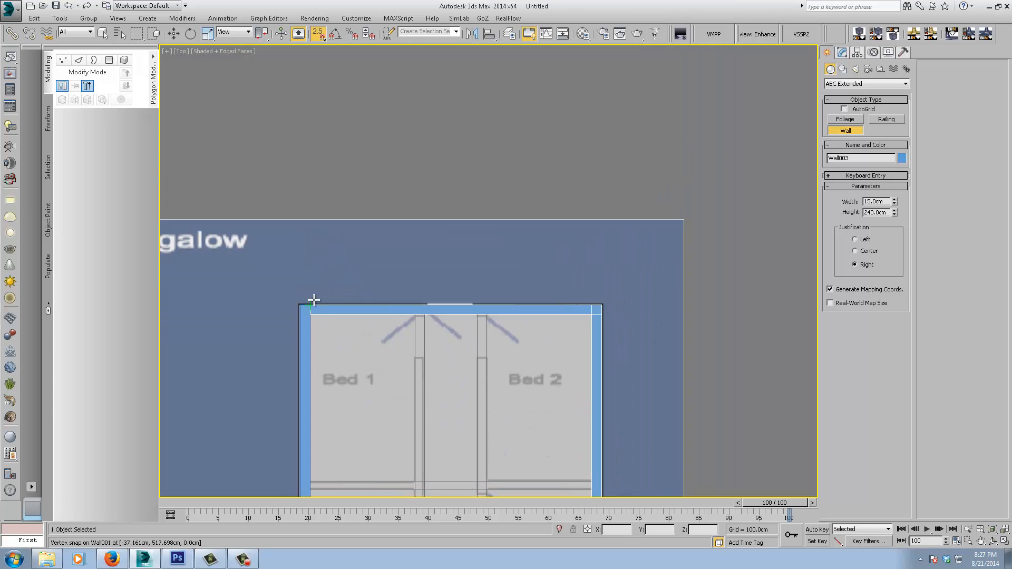
pyautogui.click(310, 303)
# - Examine the wall joint at Bed 1's upper-left corner, the Utility Room junction and the interior partition lines
pyautogui.scroll(5, 339, 295)
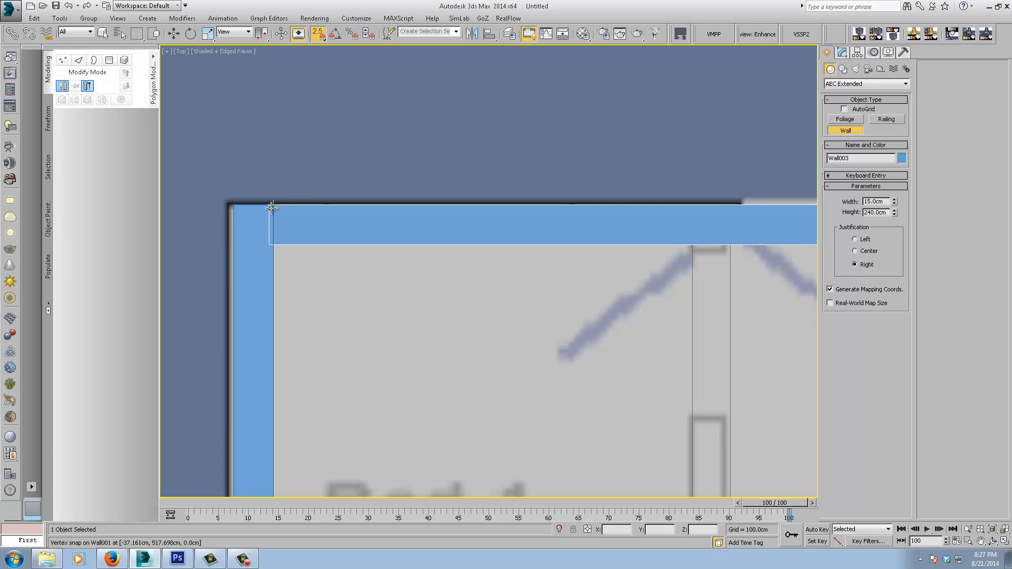
pyautogui.moveTo(308, 306); pyautogui.dragTo(312, 251, button='middle')
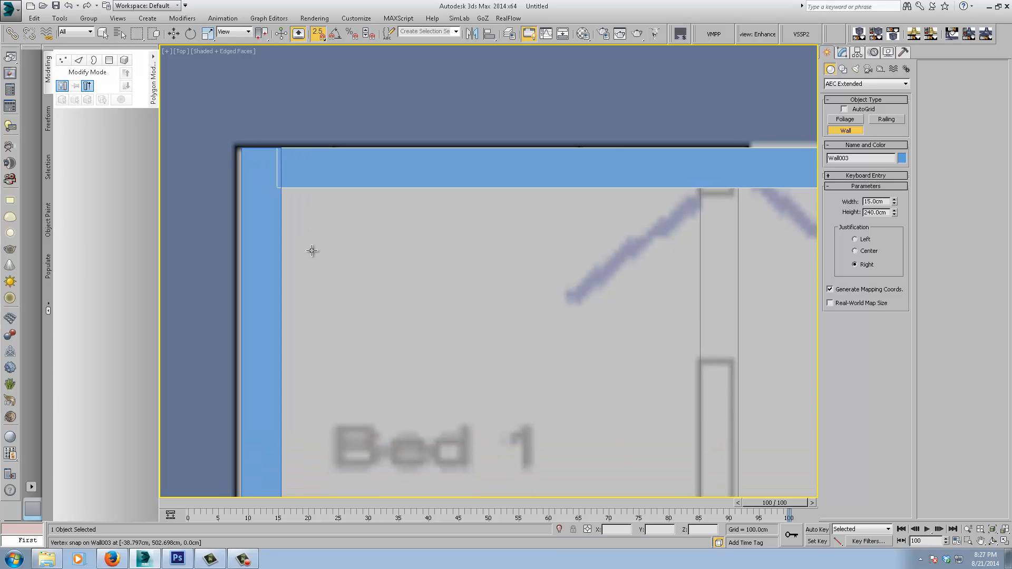
pyautogui.scroll(-3, 312, 251)
pyautogui.scroll(3, 311, 250)
pyautogui.scroll(-5, 409, 284)
pyautogui.moveTo(403, 287); pyautogui.dragTo(464, 214, button='middle')
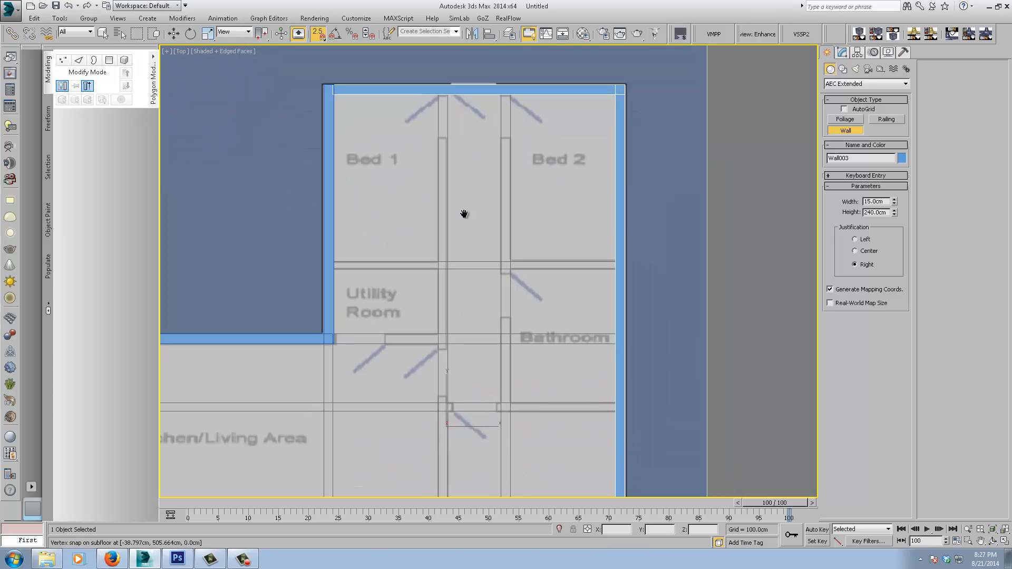
pyautogui.moveTo(389, 364); pyautogui.dragTo(408, 218, button='middle')
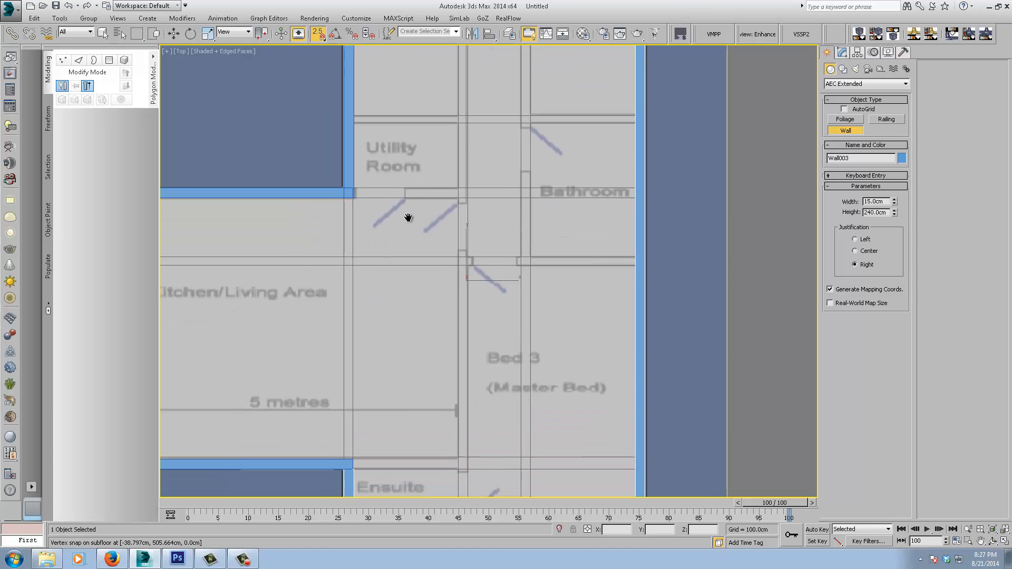
pyautogui.moveTo(404, 352); pyautogui.dragTo(411, 334, button='middle')
pyautogui.scroll(5, 389, 186)
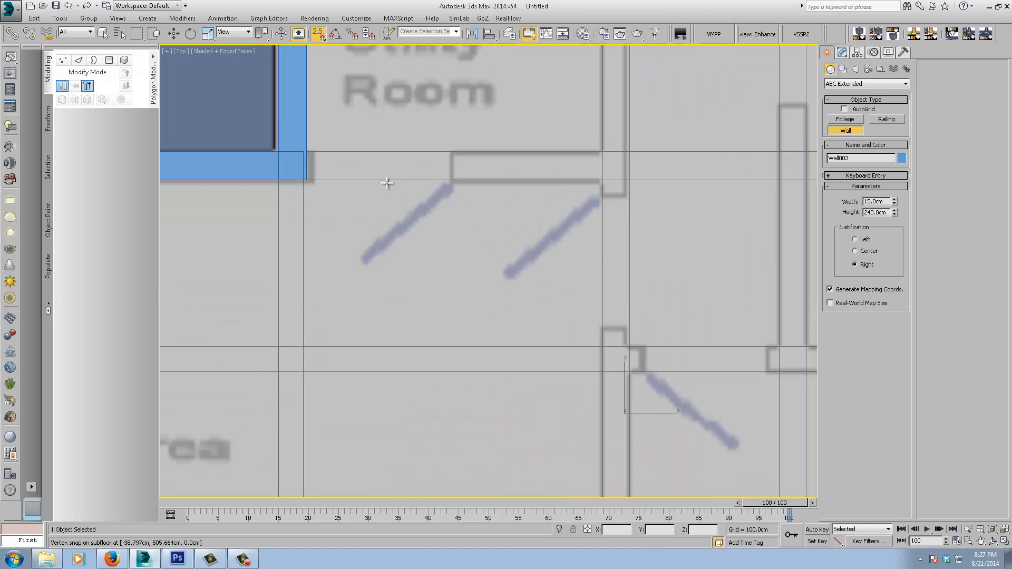
pyautogui.scroll(-7, 388, 189)
pyautogui.moveTo(415, 327); pyautogui.dragTo(447, 251, button='middle')
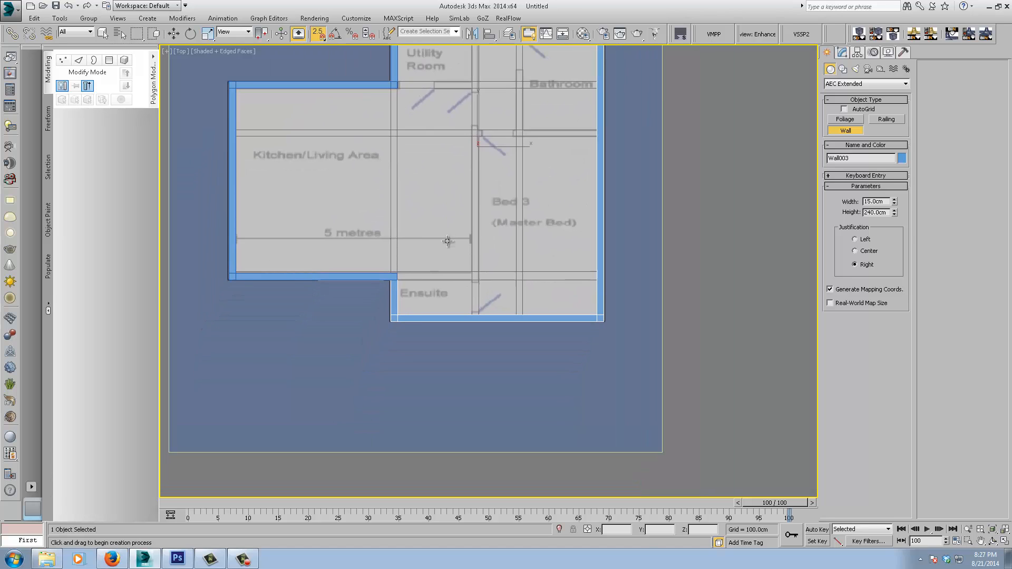
# - Draw a full-length interior wall from the upper outer wall along Bed 1's right side down to the lower outer wall beside the Ensuite
pyautogui.moveTo(452, 196); pyautogui.dragTo(430, 396, button='middle')
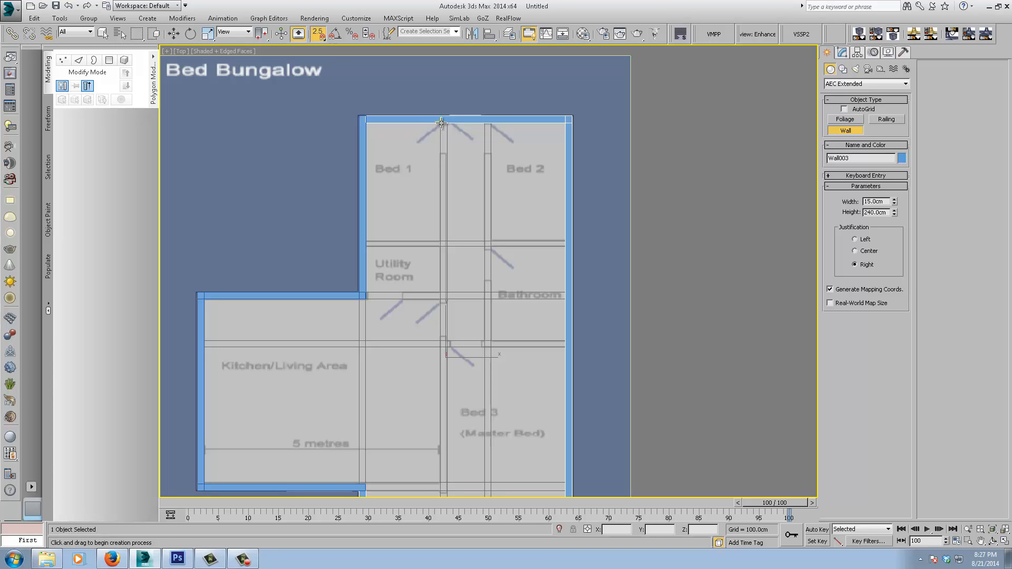
pyautogui.moveTo(451, 168); pyautogui.dragTo(445, 138, button='middle')
pyautogui.click(436, 95)
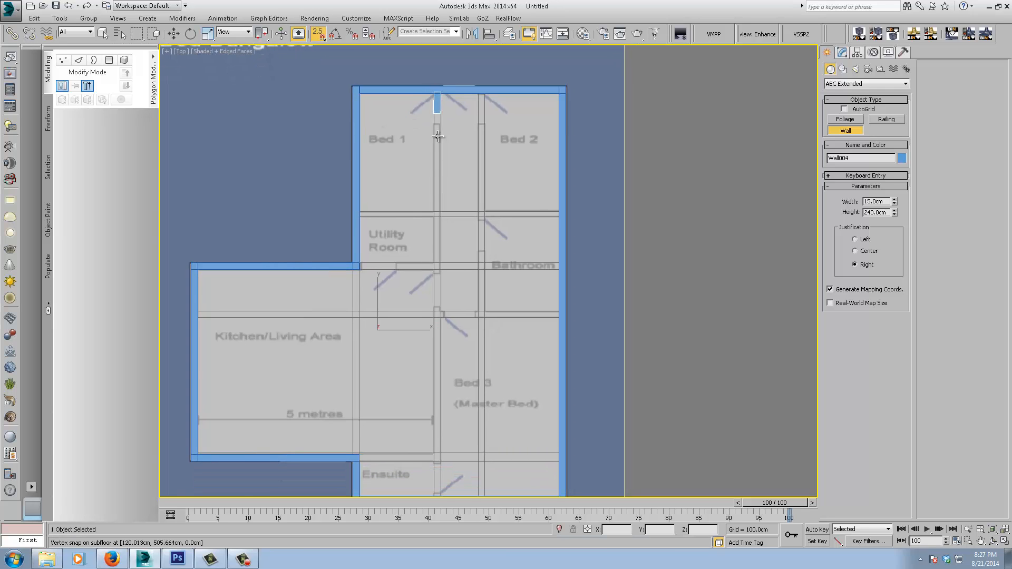
pyautogui.moveTo(430, 466); pyautogui.dragTo(438, 295, button='middle')
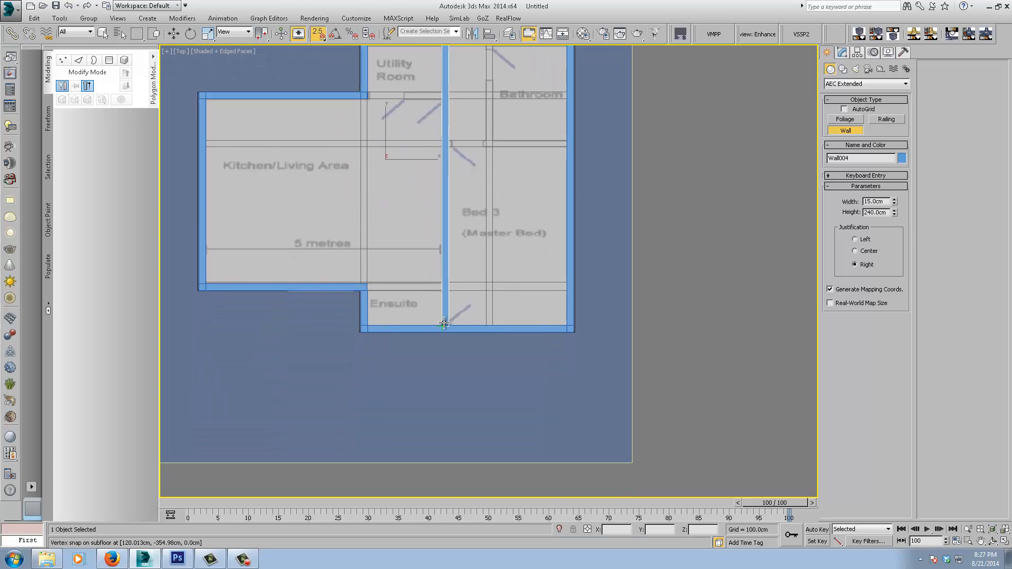
pyautogui.rightClick(443, 328)
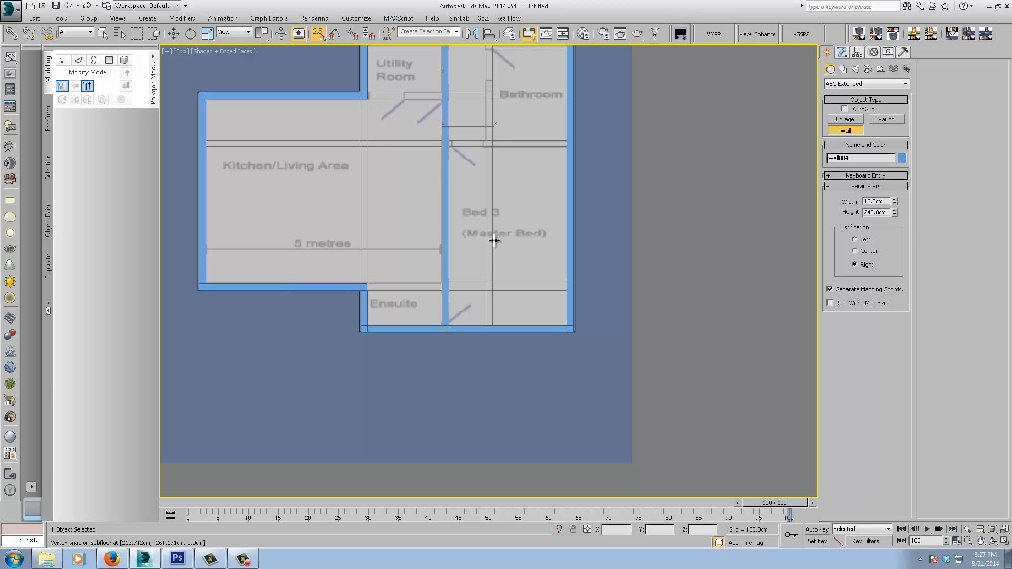
# - Try to draw two horizontal walls above and below the Utility Room, each running across the hallway to the bungalow's right outer wall
pyautogui.moveTo(510, 205); pyautogui.dragTo(514, 406, button='middle')
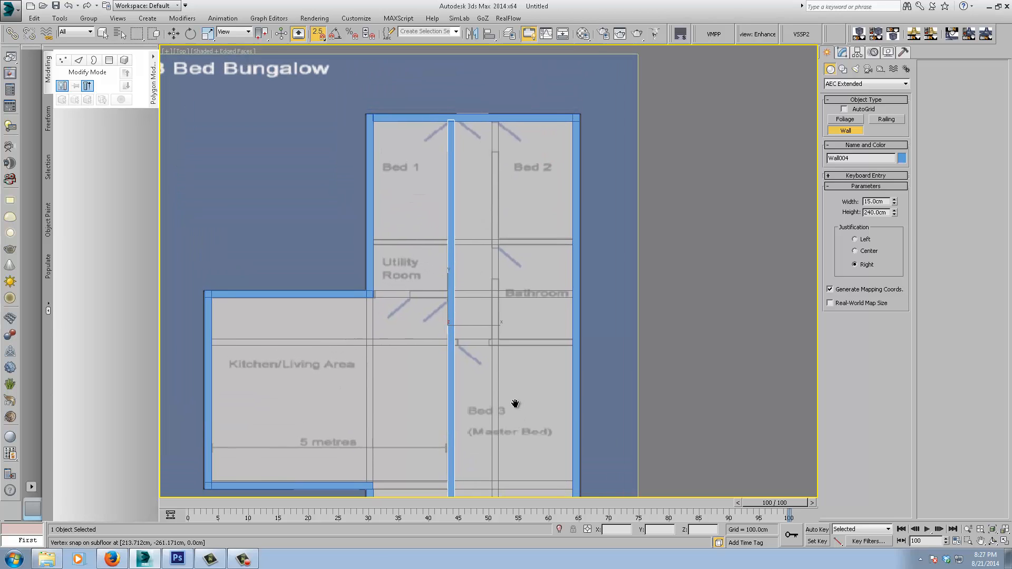
pyautogui.click(374, 294)
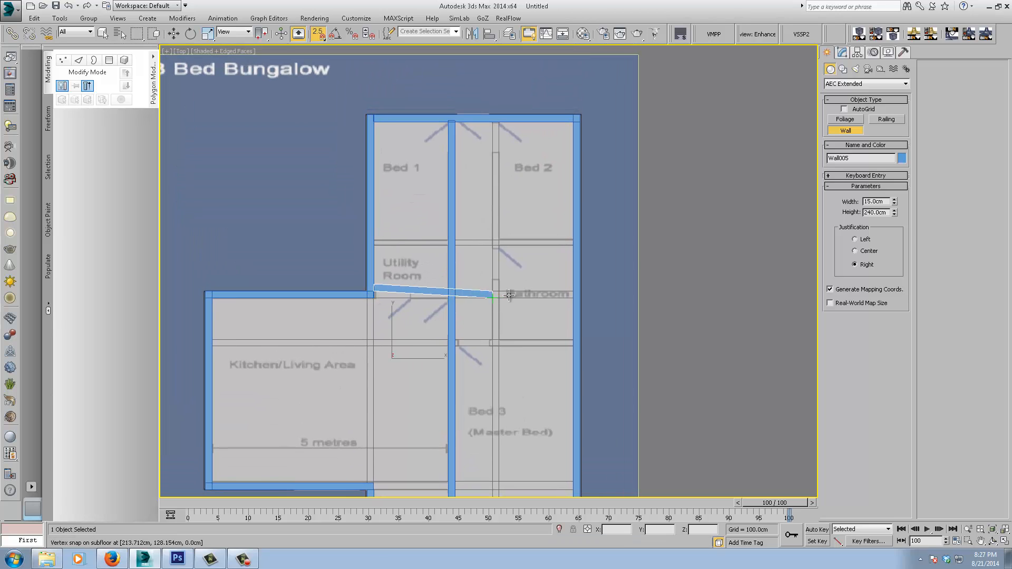
pyautogui.click(374, 295)
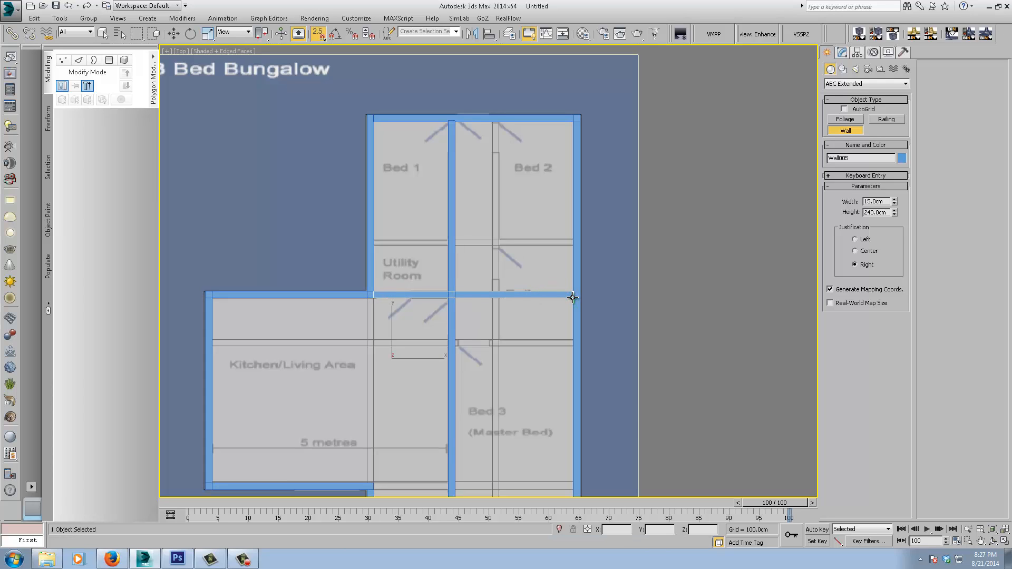
pyautogui.click(573, 297)
pyautogui.rightClick(572, 297)
pyautogui.click(374, 243)
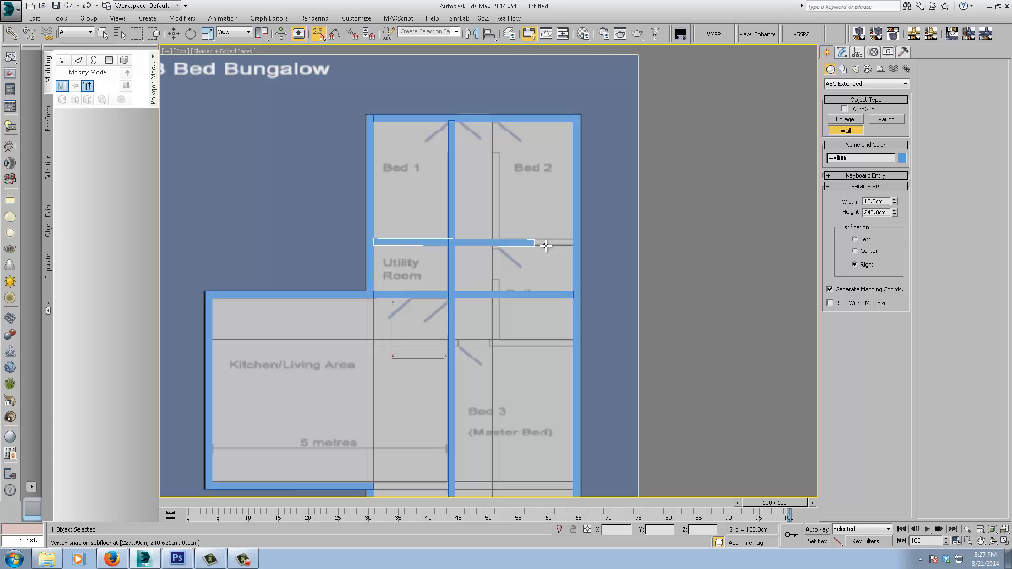
pyautogui.click(572, 244)
pyautogui.moveTo(540, 292); pyautogui.dragTo(531, 206, button='middle')
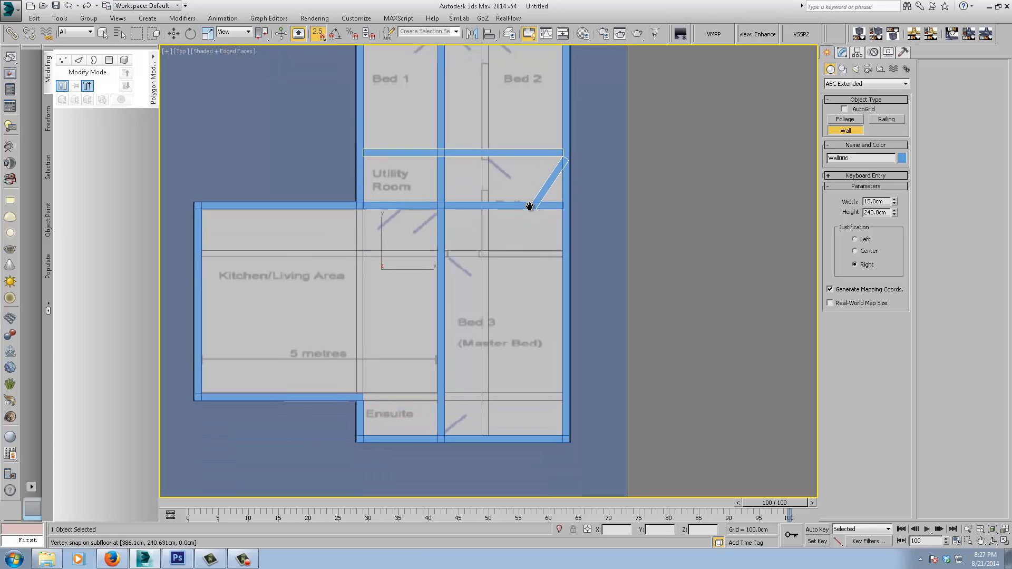
pyautogui.rightClick(506, 248)
# - Draw a wall along Bed 3's upper side from the long interior wall to the right outer wall
pyautogui.click(445, 253)
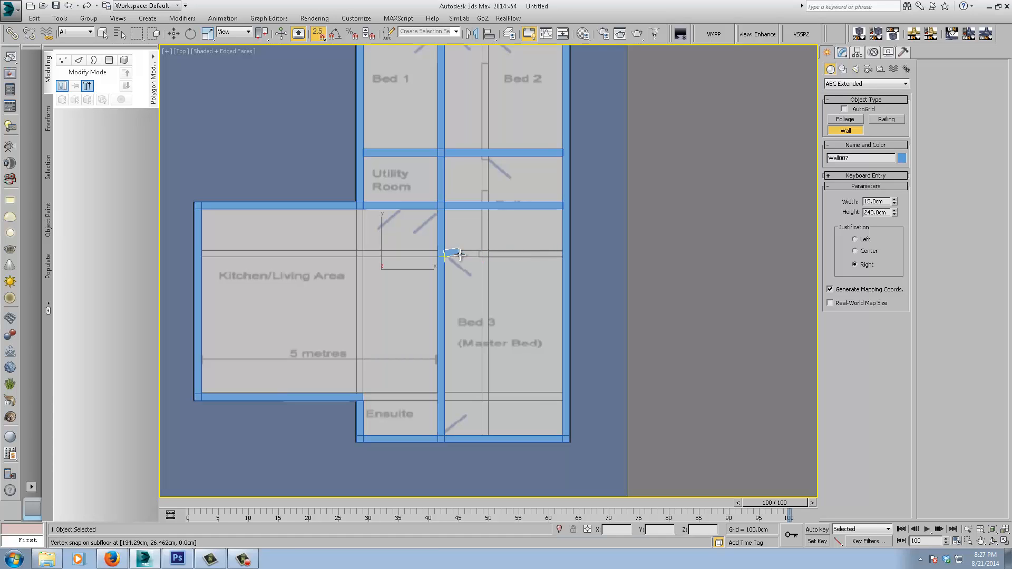
pyautogui.click(563, 254)
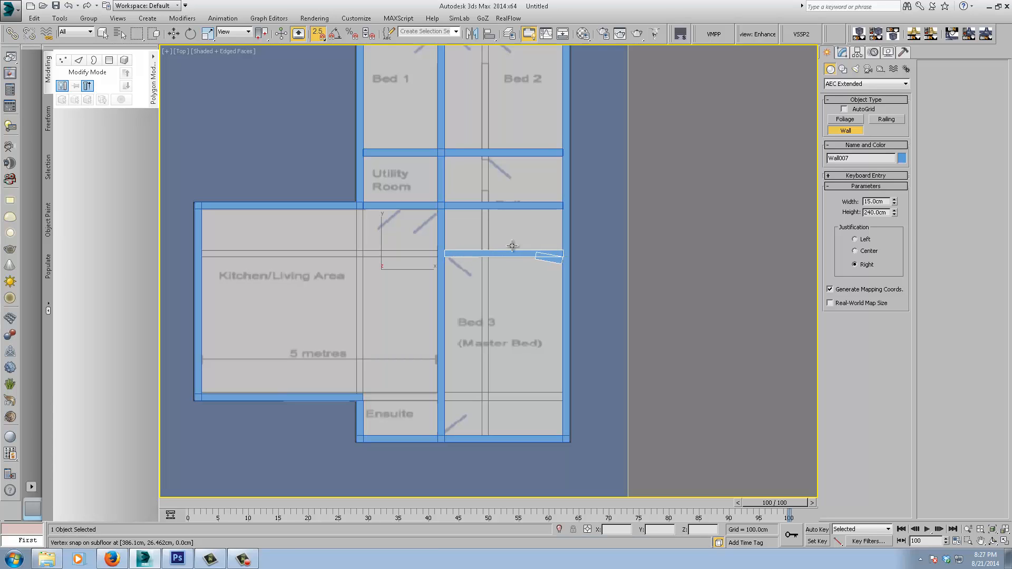
pyautogui.rightClick(508, 225)
# - Draw a wall between the hallway and Bed 2/Bathroom, from the upper outer wall down to Bed 3's upper wall
pyautogui.scroll(3, 507, 225)
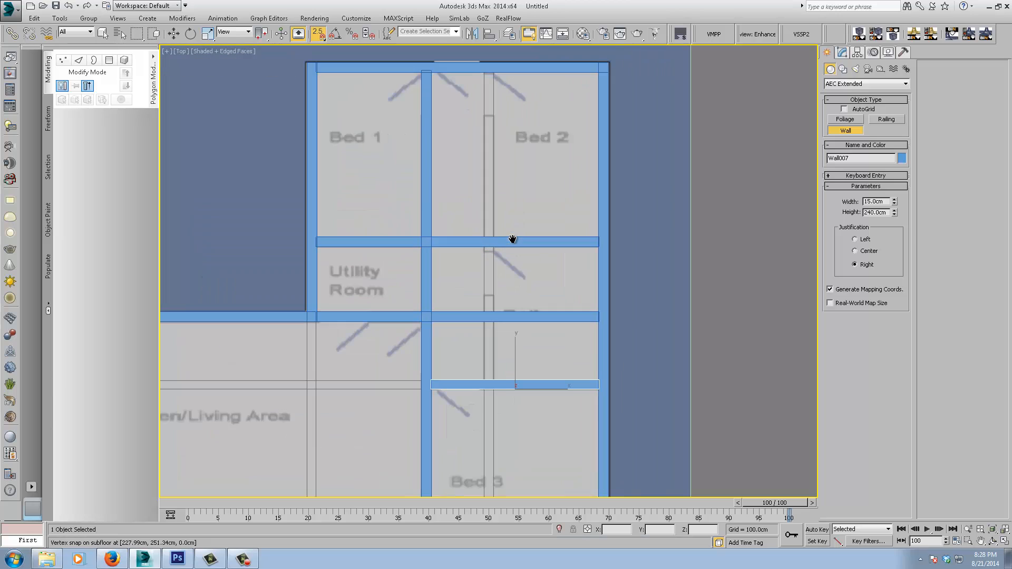
pyautogui.click(488, 71)
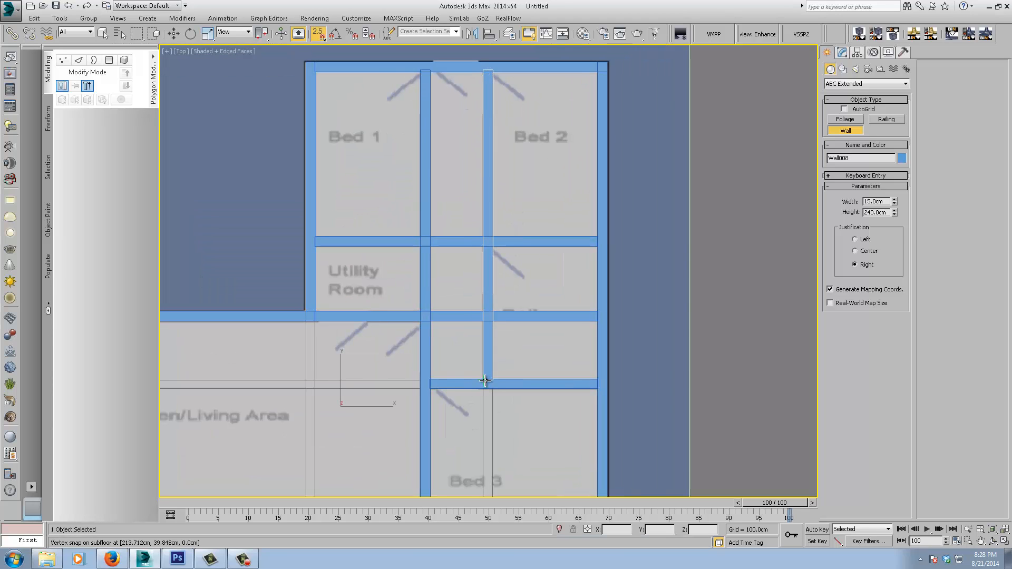
pyautogui.click(485, 380)
pyautogui.moveTo(502, 375); pyautogui.dragTo(531, 192, button='middle')
pyautogui.rightClick(533, 206)
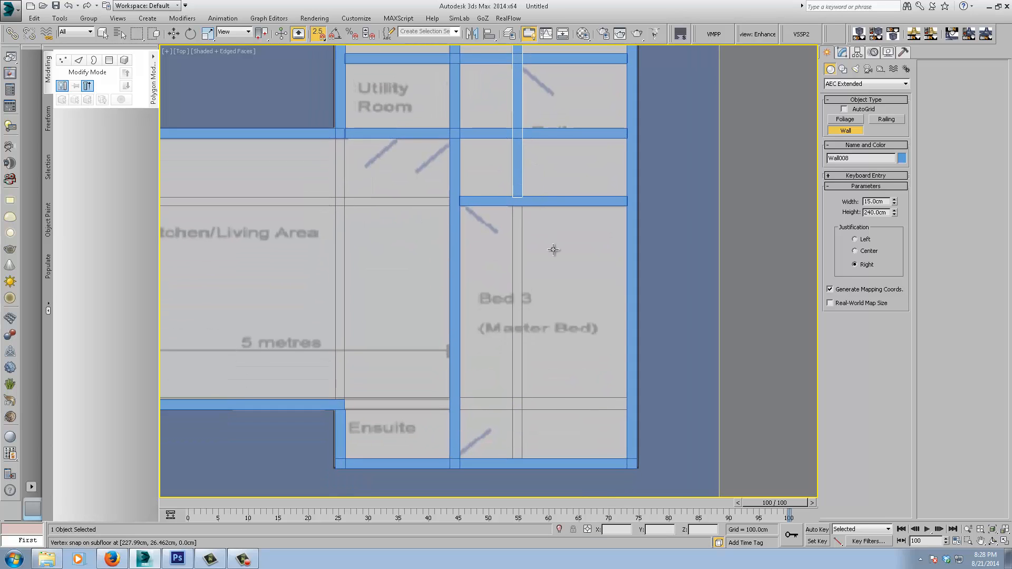
# - Delete the two horizontal walls above and below the Utility Room that cut across the hallway
pyautogui.moveTo(554, 250); pyautogui.dragTo(541, 232, button='middle')
pyautogui.scroll(-2, 540, 231)
pyautogui.scroll(-2, 540, 231)
pyautogui.moveTo(531, 183)
pyautogui.mouseDown(button='middle')
pyautogui.moveTo(501, 221)
pyautogui.moveTo(524, 226)
pyautogui.mouseUp(button='middle')
pyautogui.scroll(4, 507, 224)
pyautogui.rightClick(536, 226)
pyautogui.press('w')
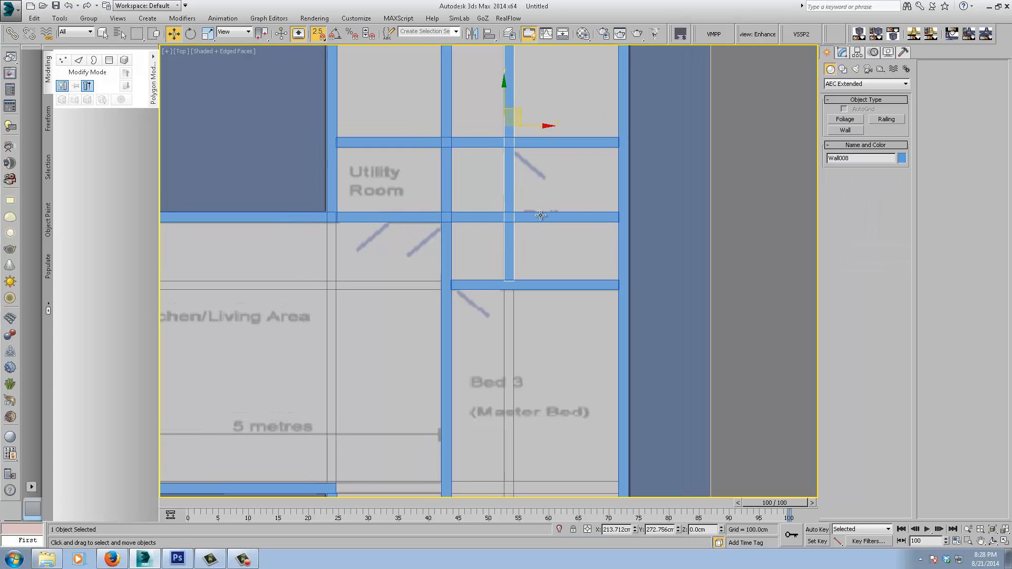
pyautogui.click(539, 218)
pyautogui.keyDown('ctrl'); pyautogui.click(554, 141); pyautogui.keyUp('ctrl')
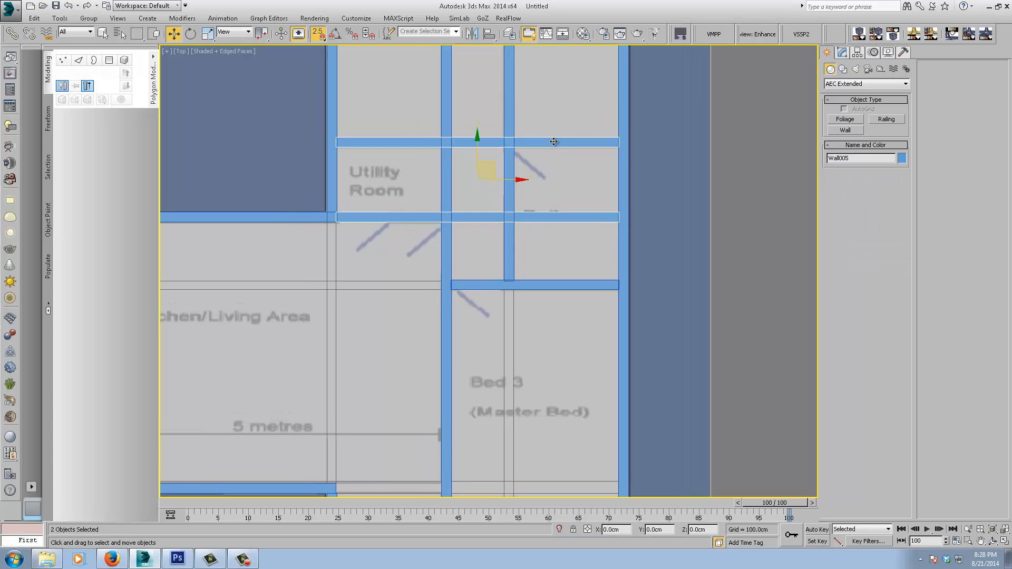
pyautogui.moveTo(472, 213); pyautogui.dragTo(469, 201, button='middle')
pyautogui.press('Delete')
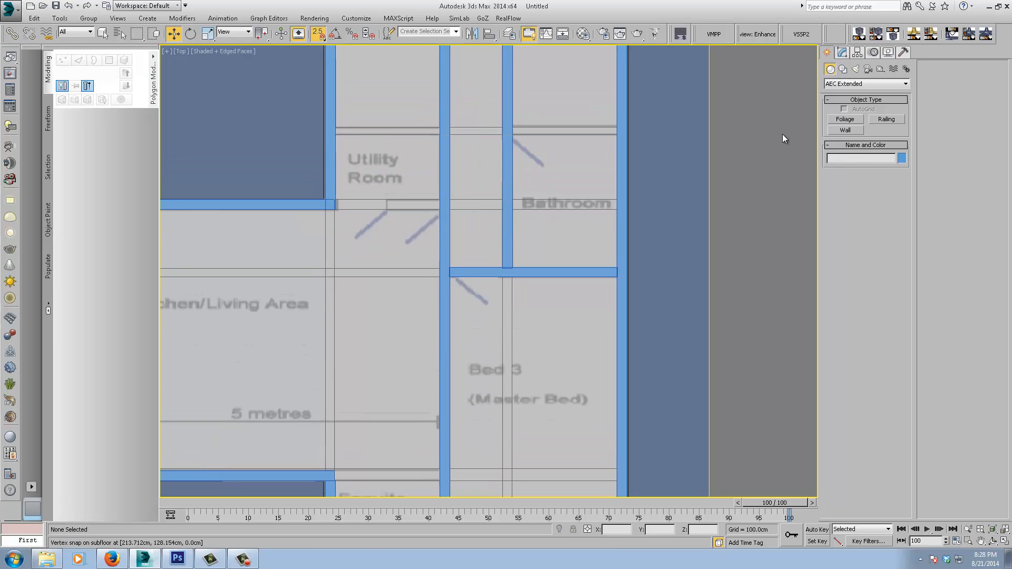
# - Draw a wall between the Utility Room and Kitchen/Living Area, from the left outer wall to the hallway's left wall
pyautogui.click(838, 130)
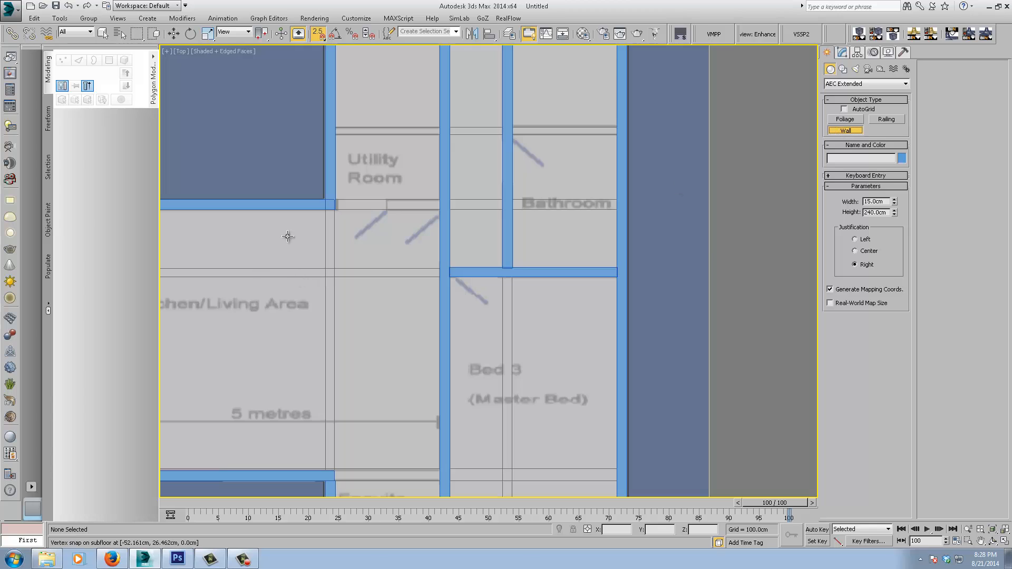
pyautogui.click(332, 210)
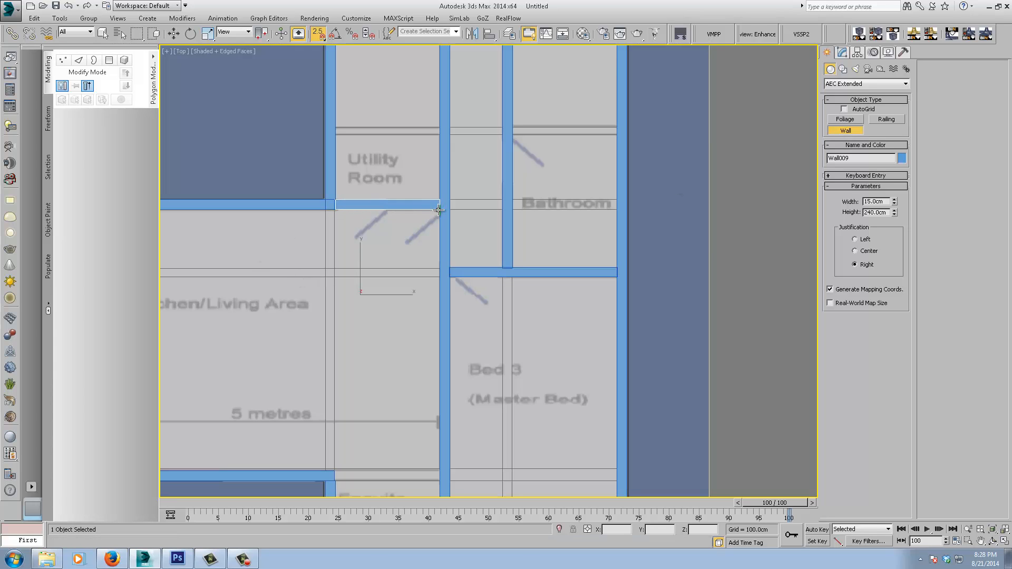
pyautogui.click(439, 209)
pyautogui.rightClick(438, 209)
# - Draw two walls from the hallway's right wall to the right outer wall, one through the Bathroom label and one below Bed 2
pyautogui.click(512, 208)
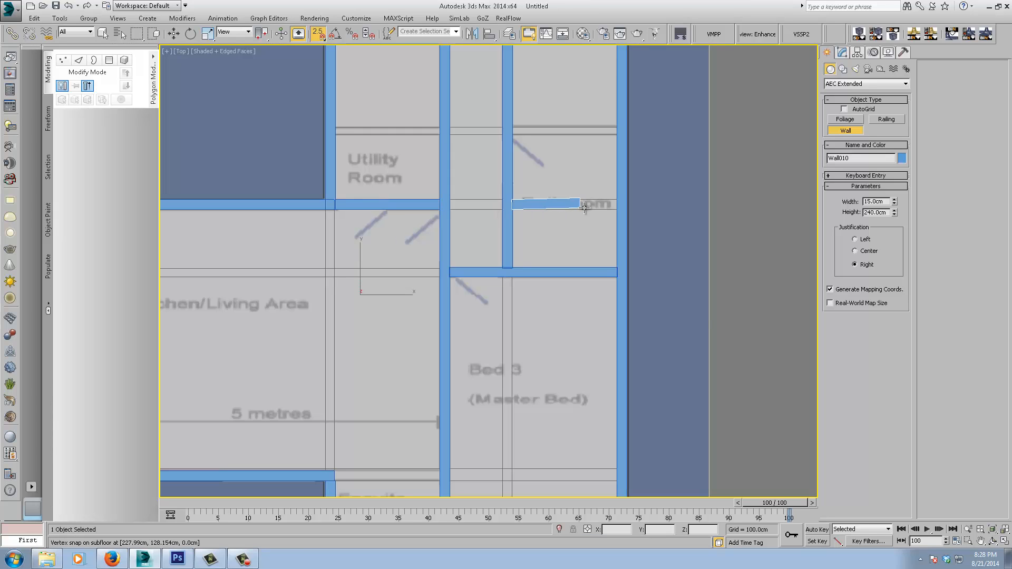
pyautogui.click(617, 205)
pyautogui.rightClick(522, 160)
pyautogui.click(512, 130)
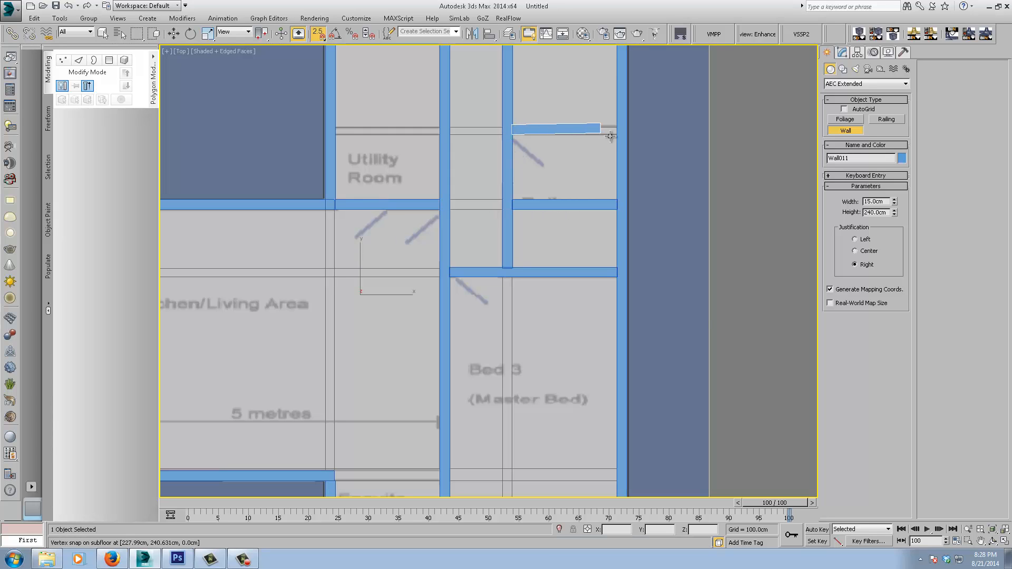
pyautogui.click(616, 129)
pyautogui.rightClick(614, 130)
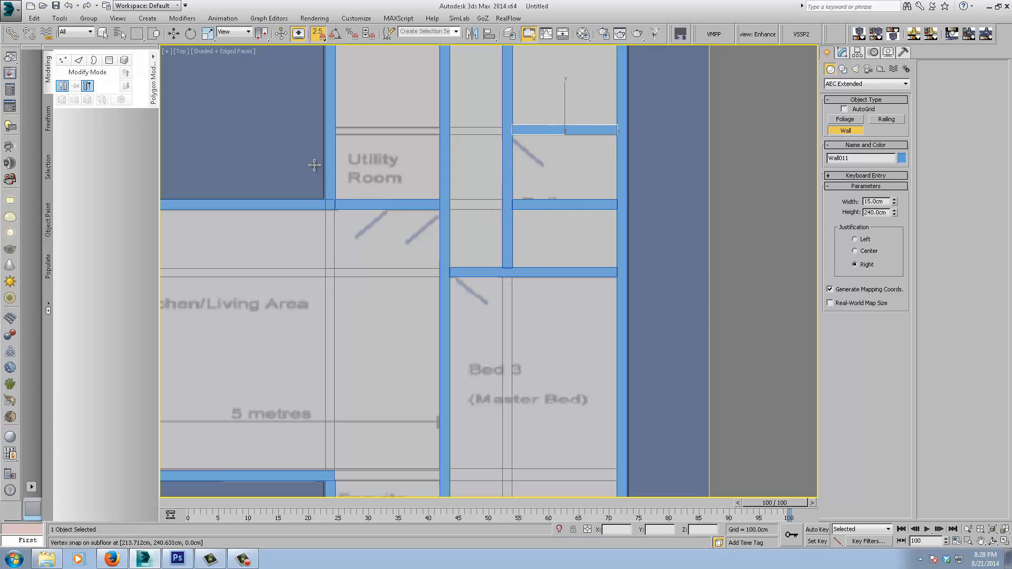
# - Draw a wall between Bed 1 and the Utility Room, from the left outer wall to the hallway's left wall
pyautogui.click(333, 134)
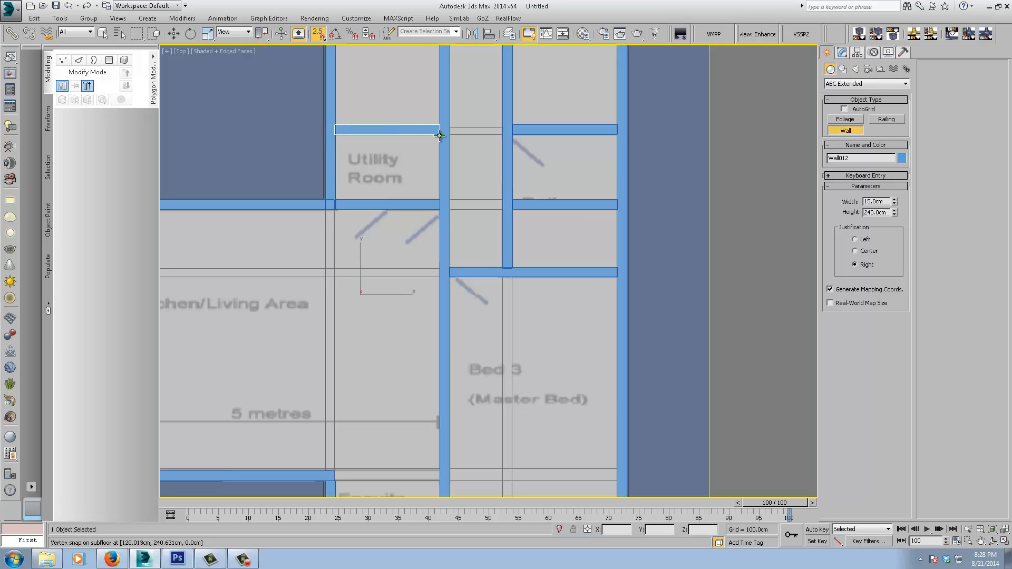
pyautogui.click(440, 135)
pyautogui.rightClick(439, 135)
# - Draw a wall along the Ensuite's upper side, from the Kitchen/Living Area's lower wall end to the long interior wall
pyautogui.scroll(-5, 467, 241)
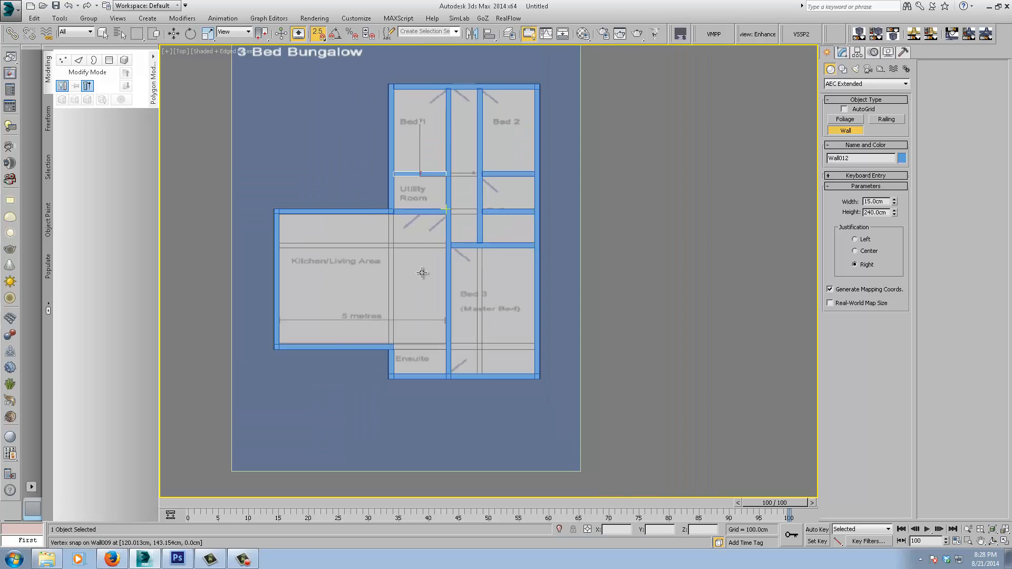
pyautogui.moveTo(426, 305); pyautogui.dragTo(435, 256, button='middle')
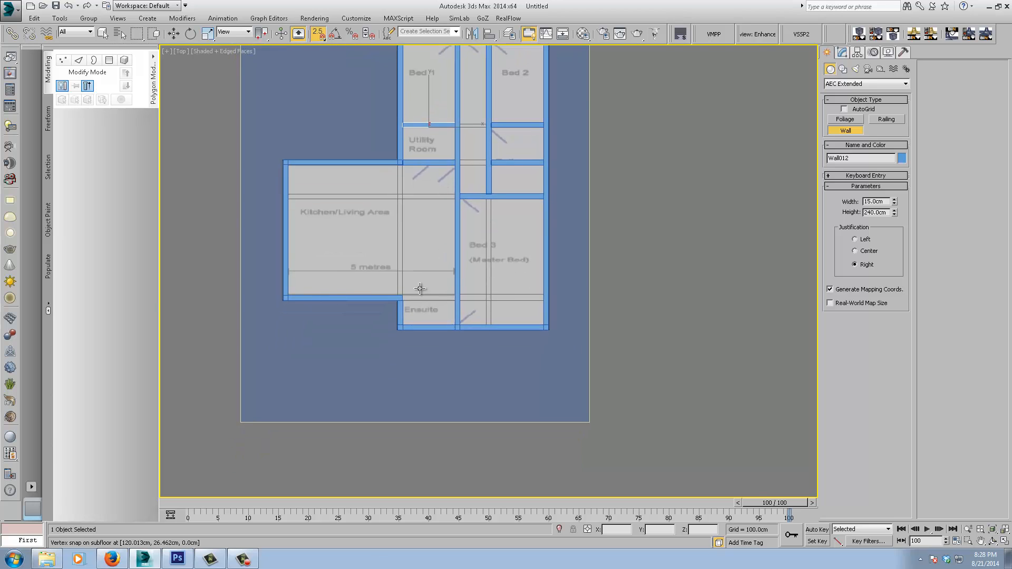
pyautogui.scroll(4, 420, 288)
pyautogui.click(385, 308)
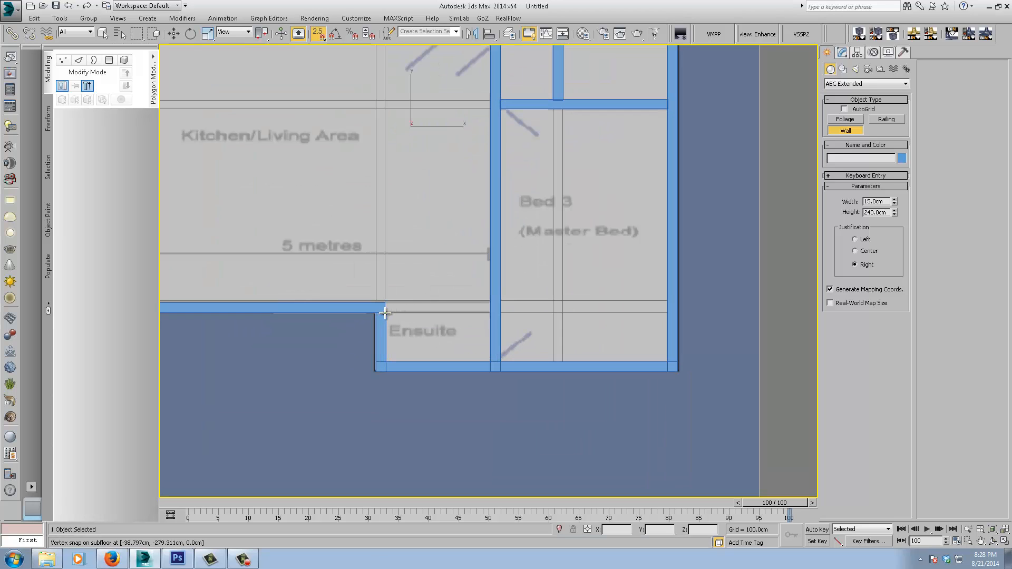
pyautogui.click(489, 313)
pyautogui.rightClick(489, 314)
# - Select the sub floor in a 3D view of the bungalow and turn off its see-through display
pyautogui.scroll(-4, 506, 233)
pyautogui.moveTo(498, 193); pyautogui.dragTo(484, 243, button='middle')
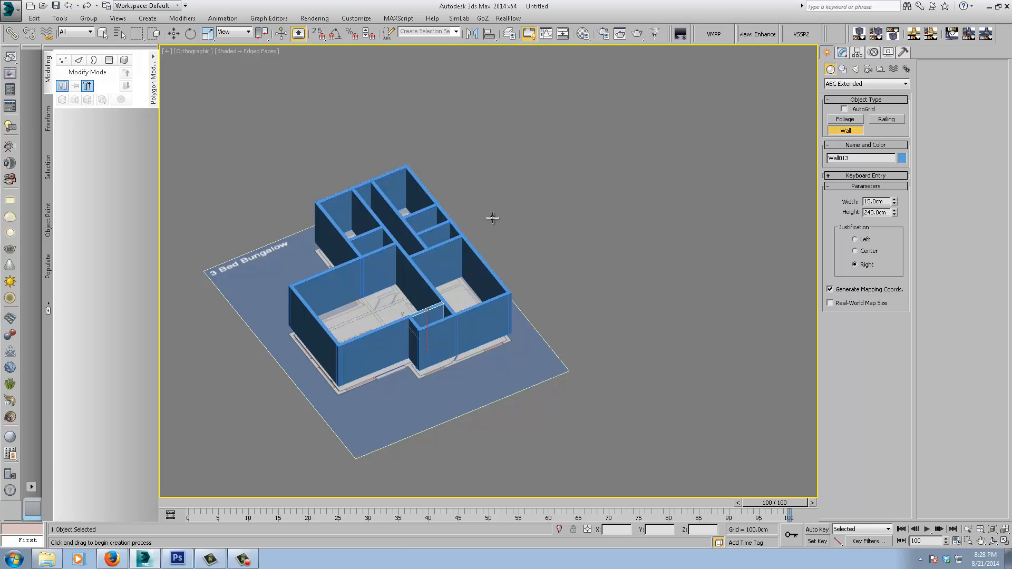
pyautogui.press('w')
pyautogui.keyDown('alt'); pyautogui.moveTo(485, 223); pyautogui.dragTo(607, 224, button='middle'); pyautogui.keyUp('alt')
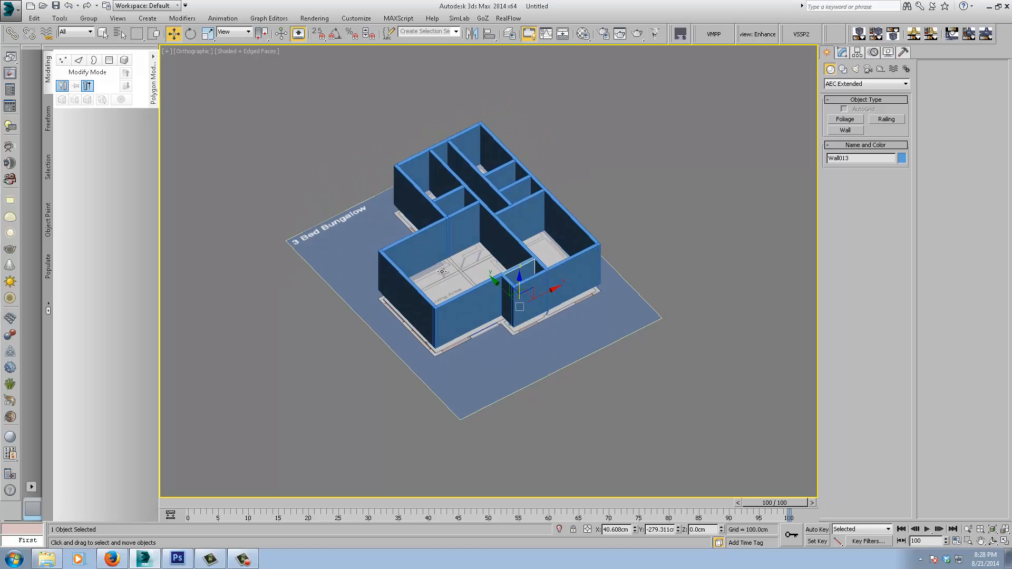
pyautogui.click(457, 271)
pyautogui.hotkey('alt', 'x')
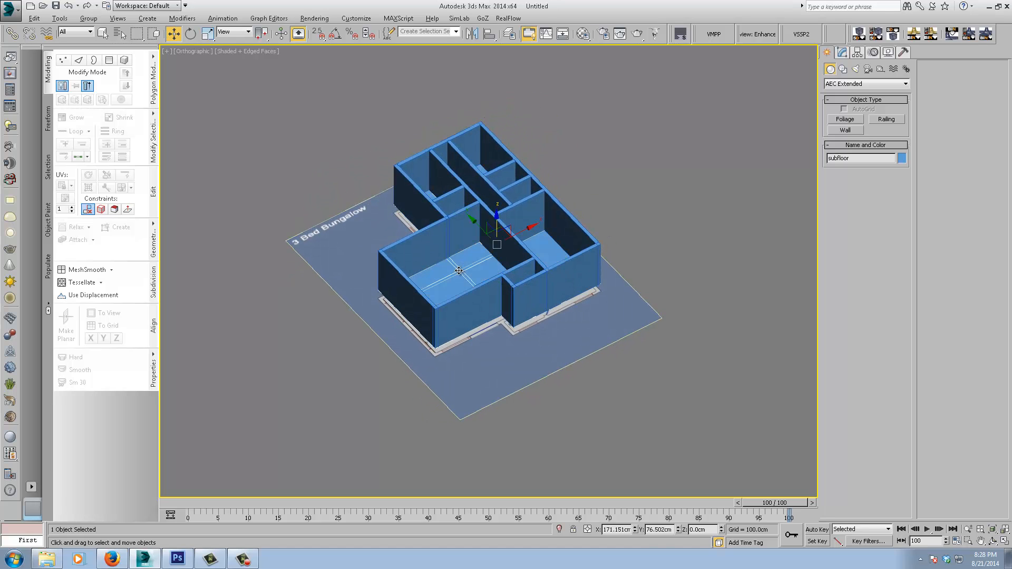
pyautogui.keyDown('alt'); pyautogui.moveTo(505, 275); pyautogui.dragTo(474, 273, button='middle'); pyautogui.keyUp('alt')
pyautogui.scroll(5, 473, 275)
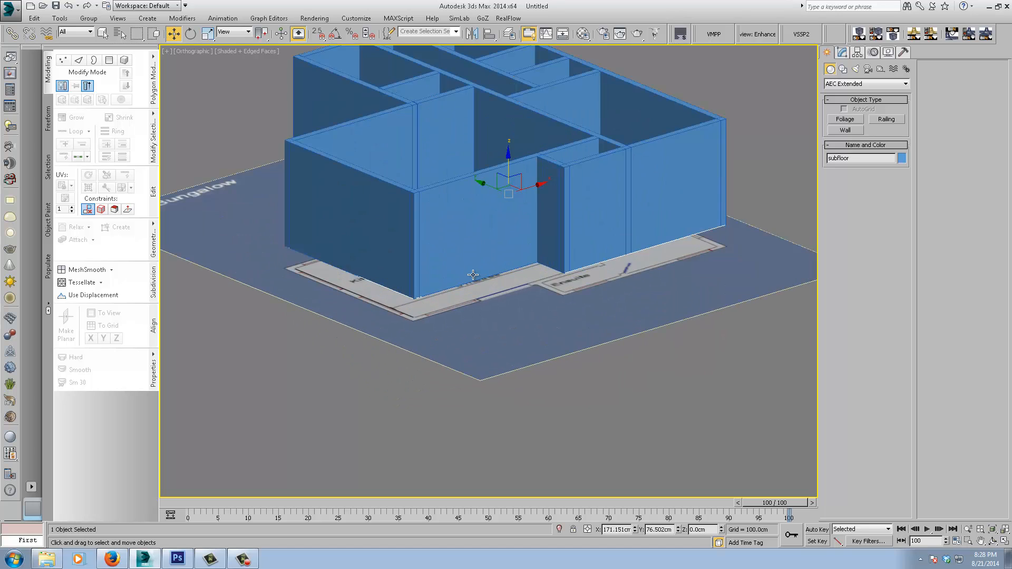
# - Add a Shell modifier to the sub floor with an outer amount of 0 cm and an inner amount of 13.14 cm
pyautogui.click(841, 52)
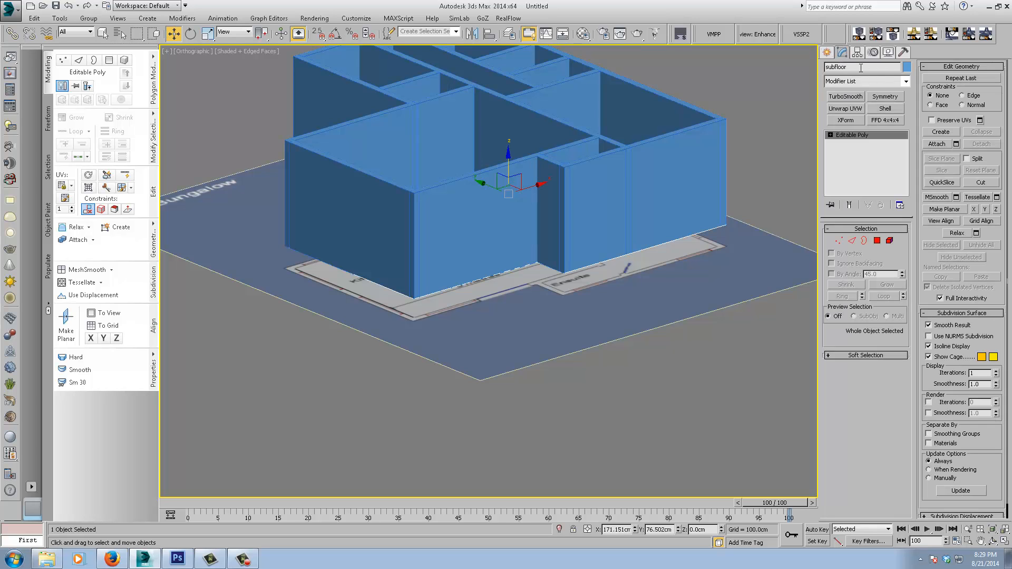
pyautogui.click(885, 108)
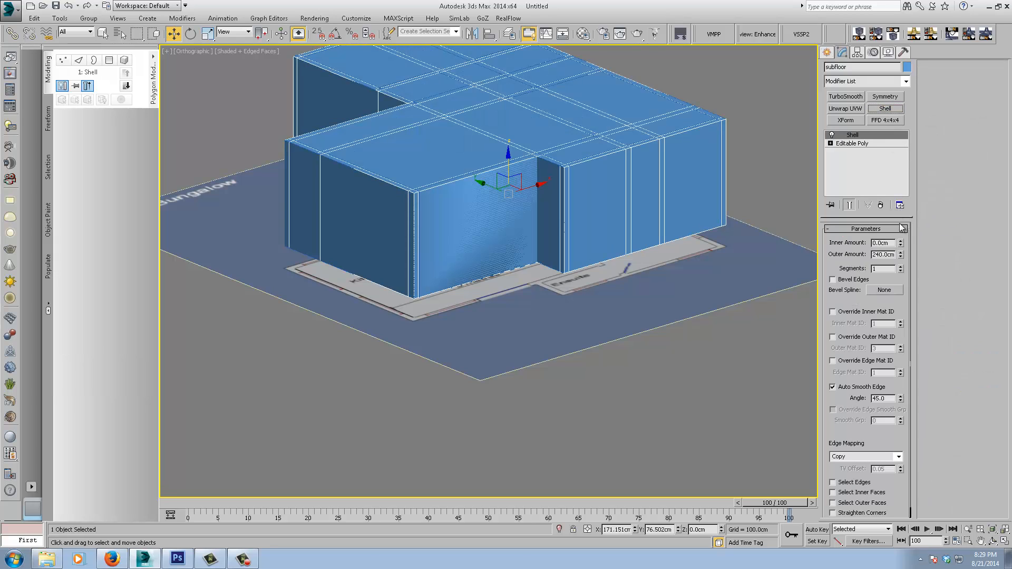
pyautogui.rightClick(901, 255)
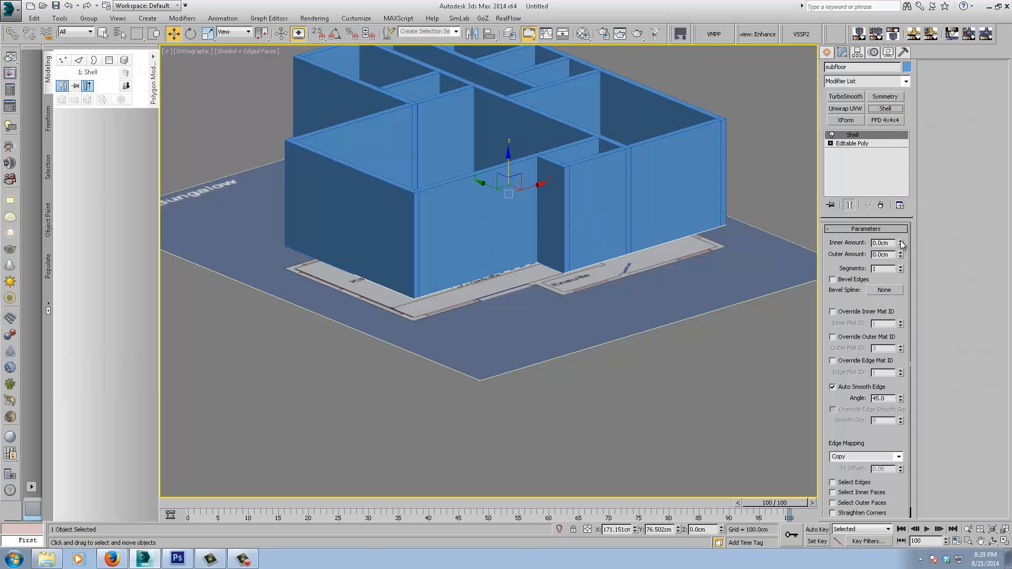
pyautogui.moveTo(902, 244); pyautogui.dragTo(902, 231)
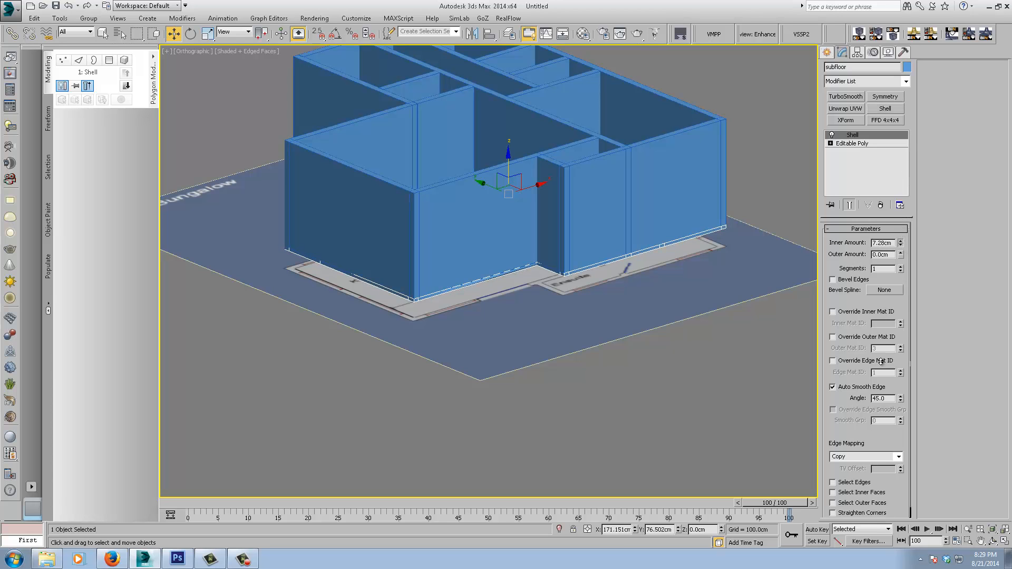
pyautogui.moveTo(880, 361); pyautogui.dragTo(896, 126)
pyautogui.keyDown('alt'); pyautogui.moveTo(519, 280); pyautogui.dragTo(547, 264, button='middle'); pyautogui.keyUp('alt')
pyautogui.scroll(5, 537, 286)
pyautogui.scroll(-1, 546, 264)
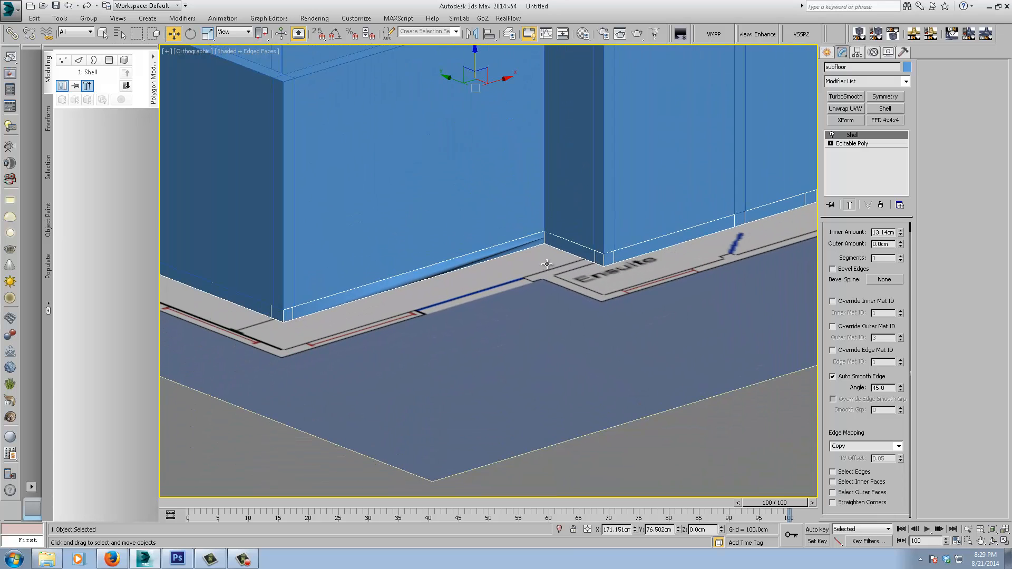
# - Isolate the sub floor and inspect its base-mesh vertices at the inner corner beside the Ensuite
pyautogui.click(555, 530)
pyautogui.keyDown('ctrl'); pyautogui.keyDown('alt'); pyautogui.moveTo(567, 321); pyautogui.dragTo(496, 341, button='middle'); pyautogui.keyUp('alt'); pyautogui.keyUp('ctrl')
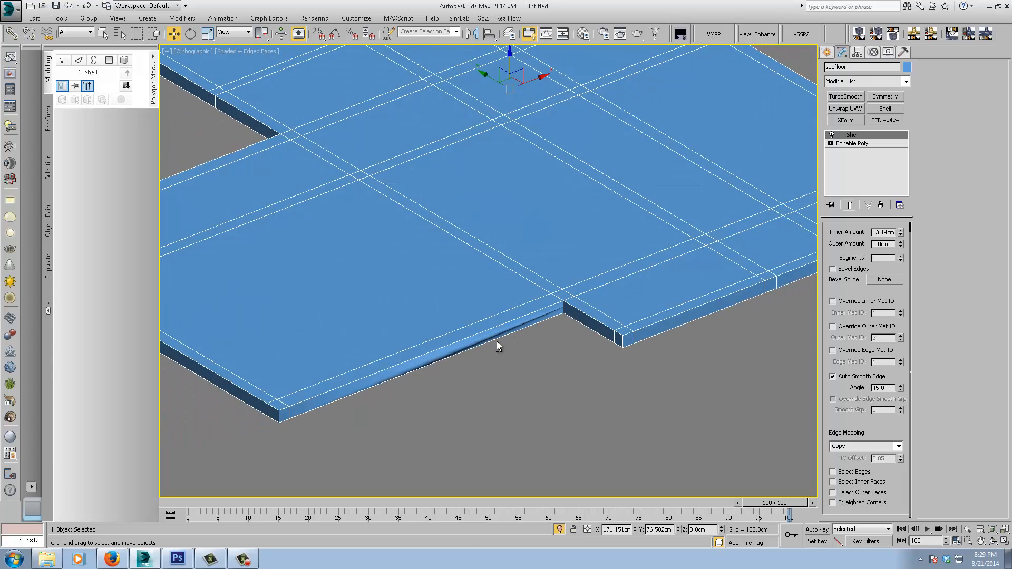
pyautogui.click(853, 144)
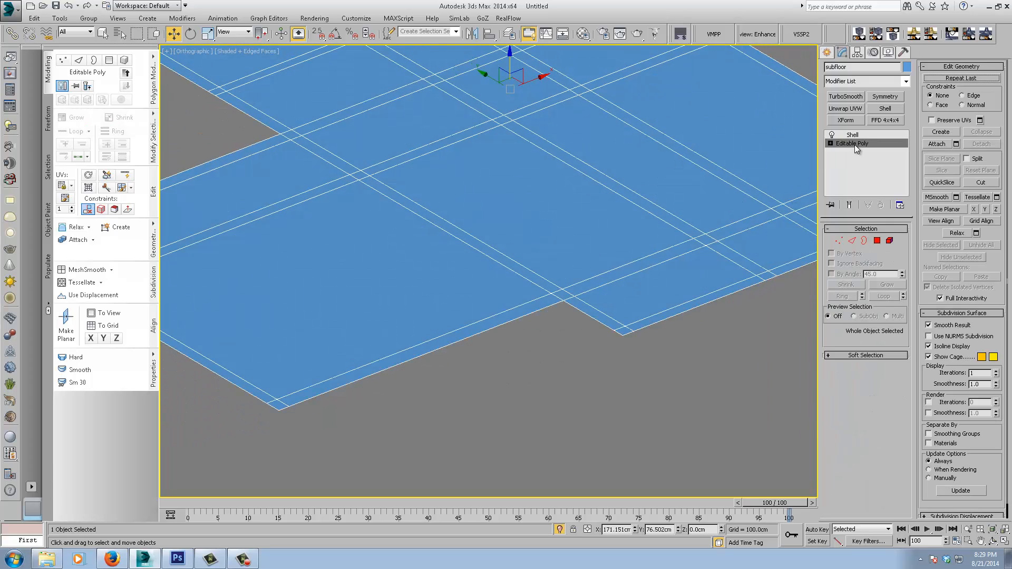
pyautogui.click(839, 241)
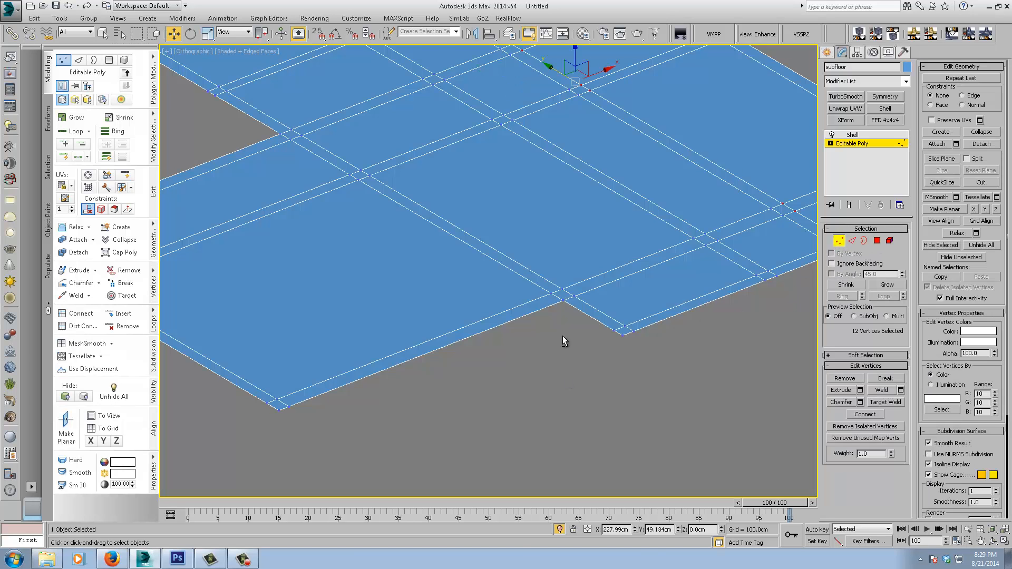
pyautogui.scroll(5, 562, 335)
pyautogui.scroll(-5, 560, 325)
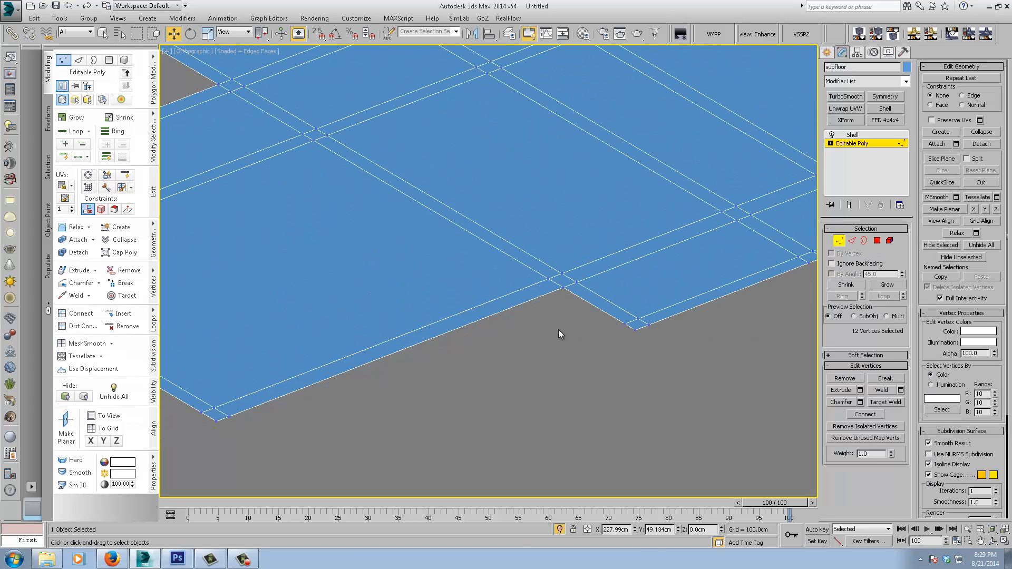
pyautogui.scroll(-5, 542, 334)
pyautogui.scroll(5, 542, 334)
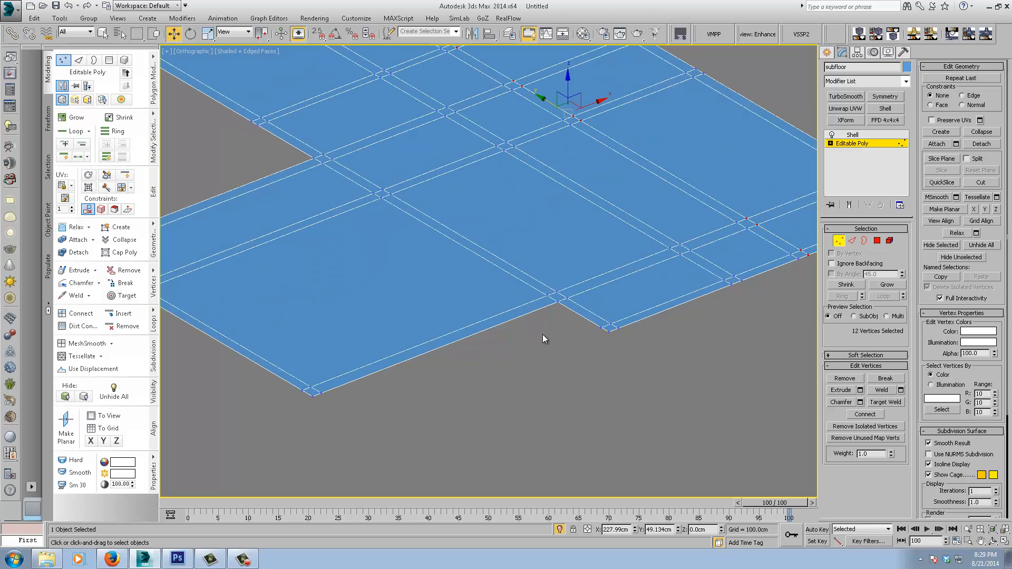
pyautogui.moveTo(536, 330); pyautogui.dragTo(581, 260)
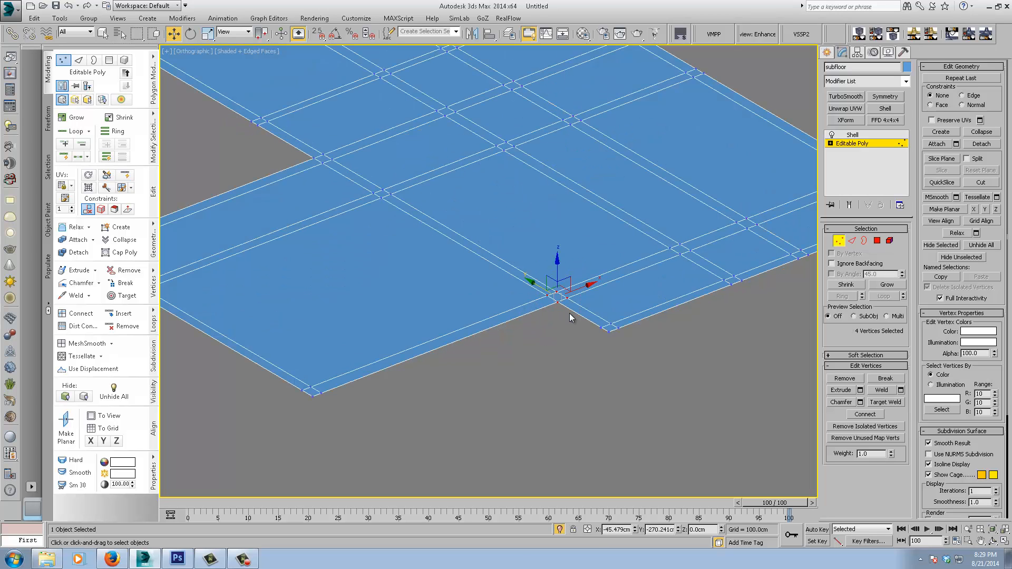
# - Set the Shell's inner amount to 11.37 cm and select the sub floor's vertices at the projecting front corner
pyautogui.click(863, 135)
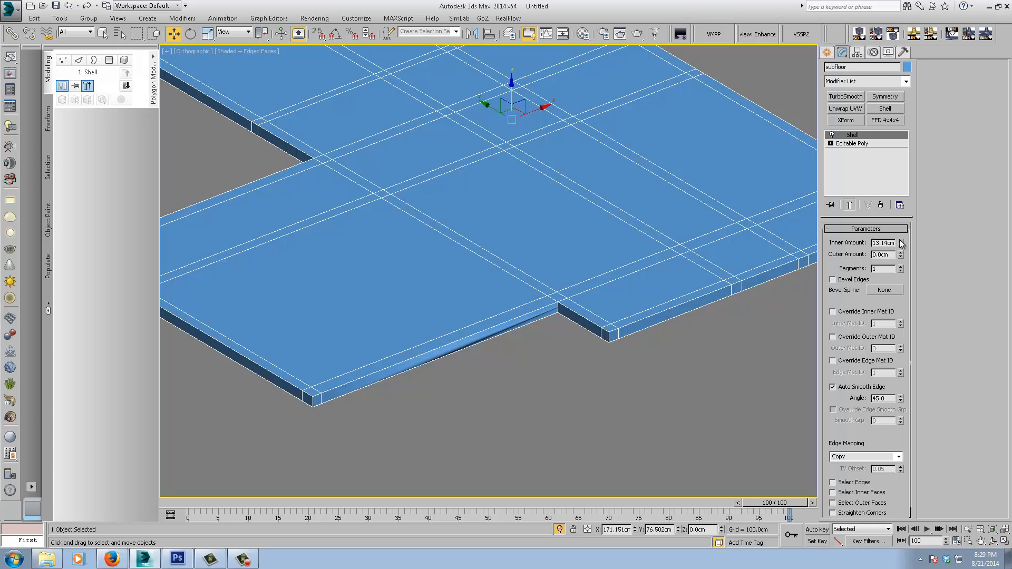
pyautogui.moveTo(901, 244); pyautogui.dragTo(858, 195)
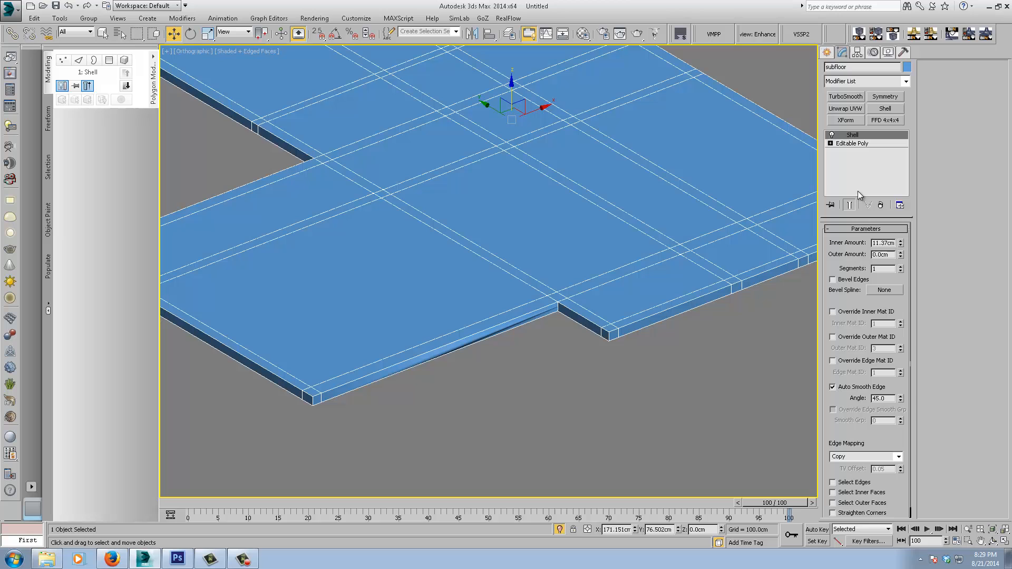
pyautogui.click(864, 141)
pyautogui.moveTo(356, 394); pyautogui.dragTo(400, 343, button='middle')
pyautogui.click(840, 243)
pyautogui.moveTo(345, 362); pyautogui.dragTo(498, 311)
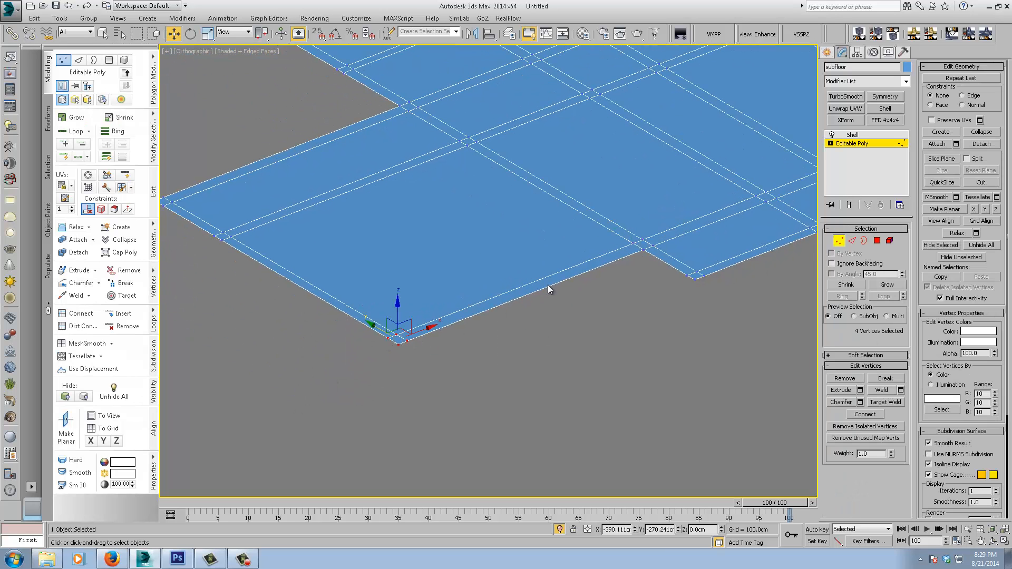
# - Try to extend the sub floor's outer edge between the front corner and the inner corner beside the Ensuite, and undo it
pyautogui.moveTo(555, 331); pyautogui.dragTo(532, 339, button='middle')
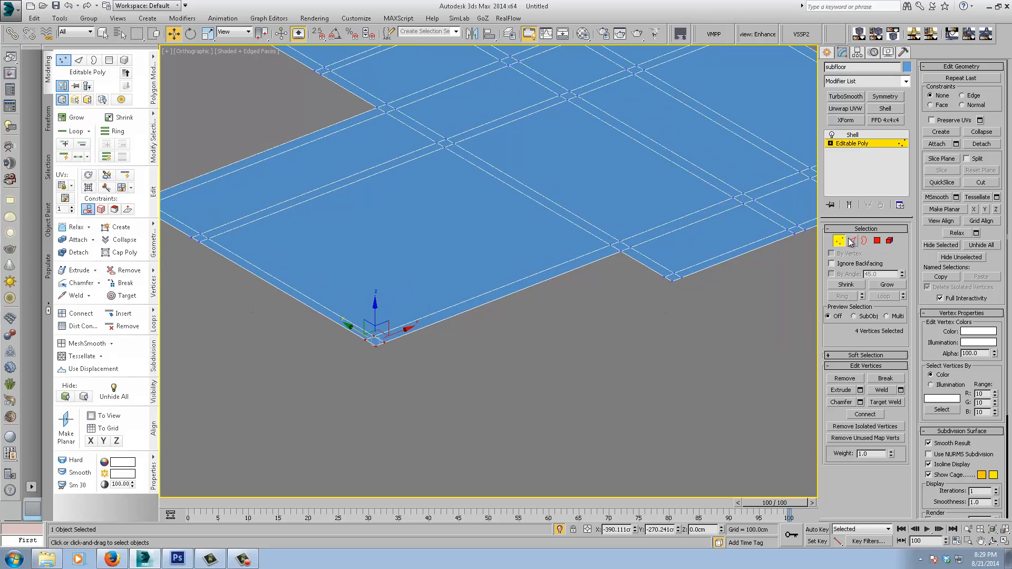
pyautogui.click(852, 241)
pyautogui.click(505, 296)
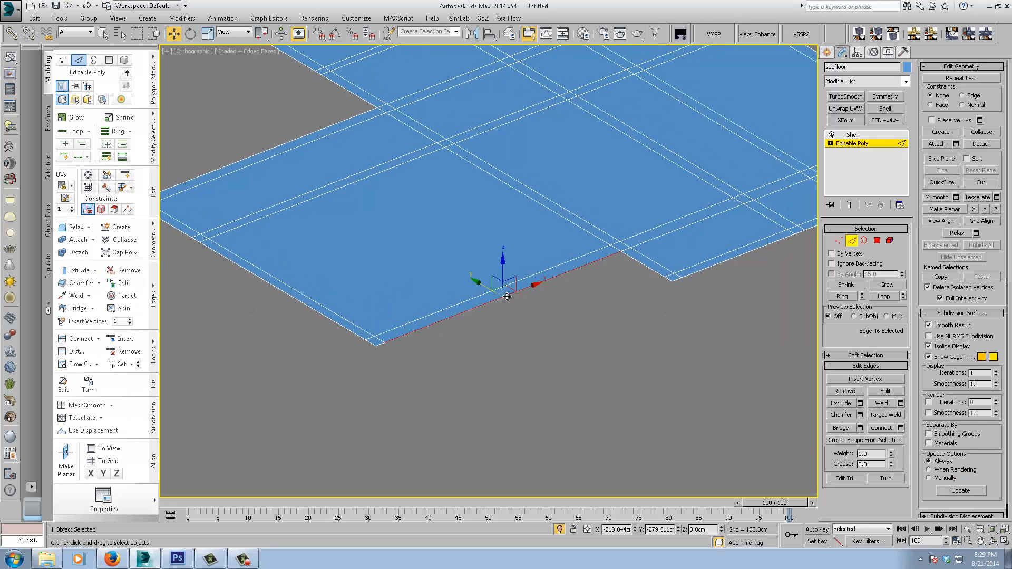
pyautogui.keyDown('shift'); pyautogui.moveTo(487, 287); pyautogui.dragTo(510, 306); pyautogui.keyUp('shift')
pyautogui.keyDown('shift'); pyautogui.rightClick(512, 305); pyautogui.keyUp('shift')
pyautogui.hotkey('ctrl', 'z')
# - Try the sub floor's Shell with an inner amount of 0 cm and an outer amount of 11.17 cm, and inspect its edges
pyautogui.click(859, 135)
pyautogui.keyDown('alt'); pyautogui.moveTo(598, 315); pyautogui.dragTo(635, 284, button='middle'); pyautogui.keyUp('alt')
pyautogui.rightClick(900, 243)
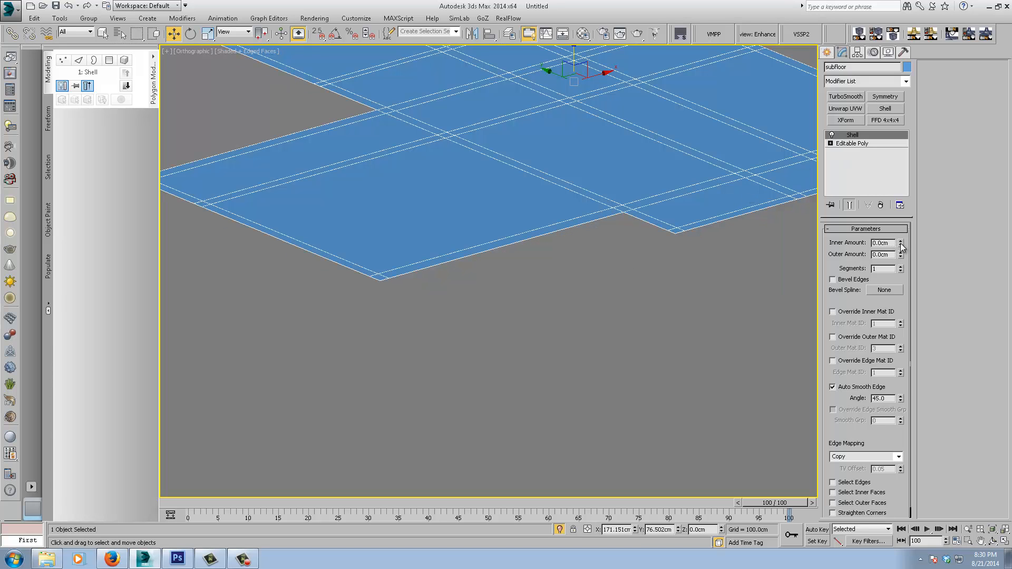
pyautogui.moveTo(900, 256); pyautogui.dragTo(881, 177)
pyautogui.keyDown('alt'); pyautogui.moveTo(490, 288); pyautogui.dragTo(469, 387, button='middle'); pyautogui.keyUp('alt')
pyautogui.scroll(-3, 468, 375)
pyautogui.keyDown('alt'); pyautogui.moveTo(505, 313); pyautogui.dragTo(512, 288, button='middle'); pyautogui.keyUp('alt')
pyautogui.scroll(5, 518, 306)
pyautogui.scroll(-4, 511, 288)
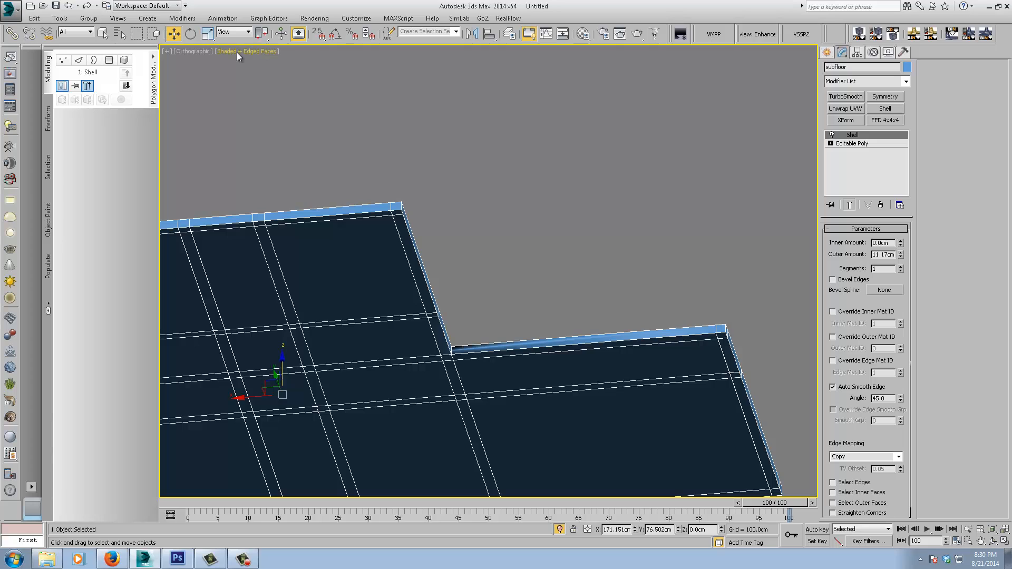
pyautogui.keyDown('alt'); pyautogui.moveTo(554, 327); pyautogui.dragTo(403, 375, button='middle'); pyautogui.keyUp('alt')
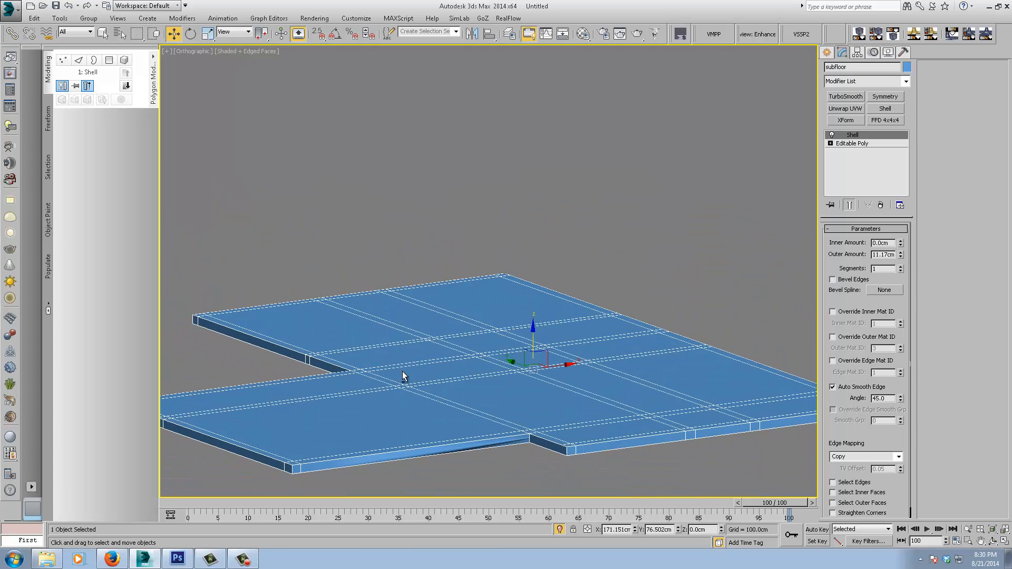
# - Set the Shell's outer amount to 0 cm and inner amount to 15 cm, and end the sub floor's isolation
pyautogui.rightClick(900, 255)
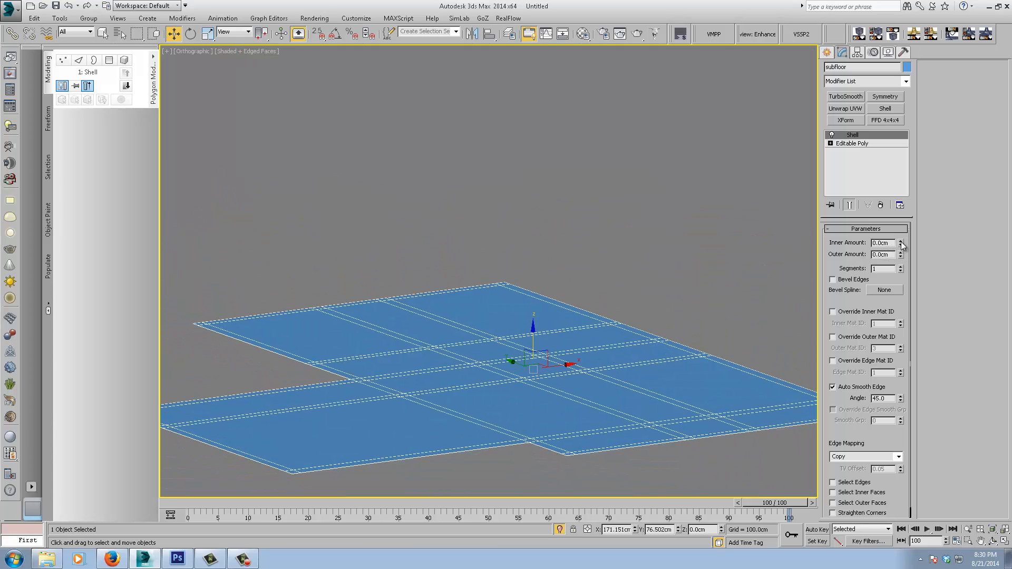
pyautogui.moveTo(900, 241)
pyautogui.mouseDown()
pyautogui.moveTo(900, 191)
pyautogui.moveTo(890, 309)
pyautogui.moveTo(901, 232)
pyautogui.moveTo(900, 243)
pyautogui.mouseUp()
pyautogui.click(558, 529)
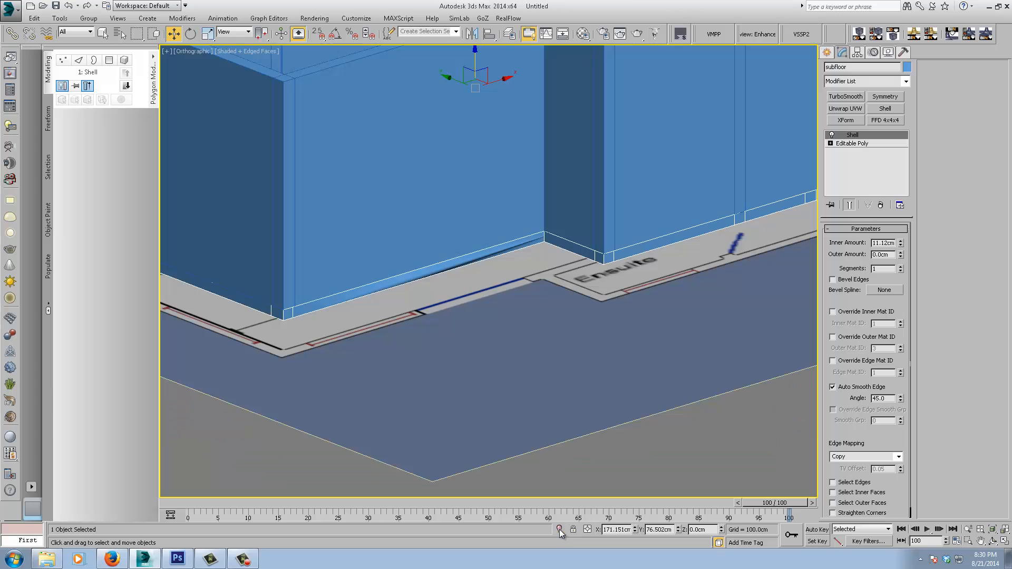
pyautogui.scroll(-2, 552, 346)
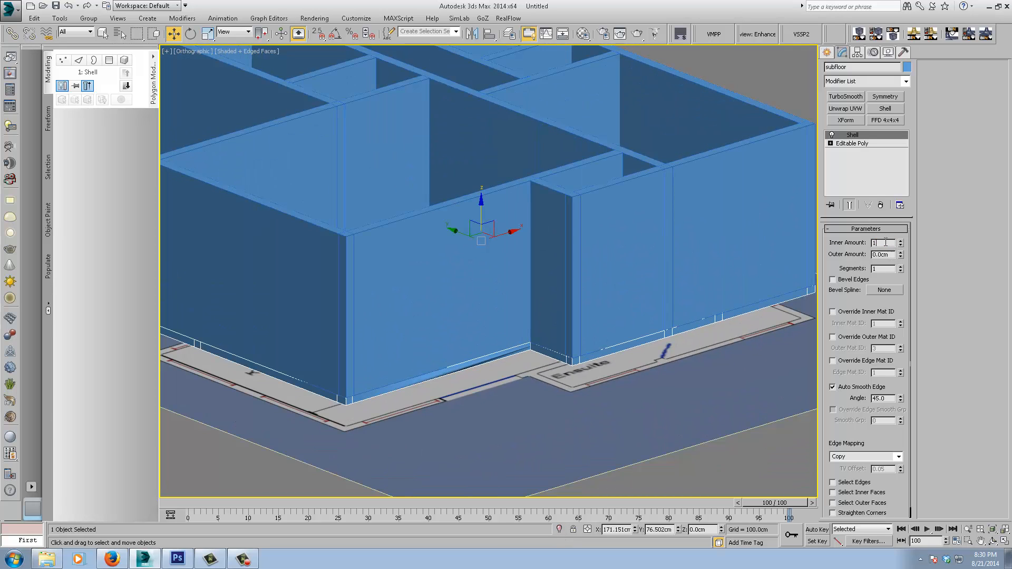
pyautogui.press('Return')
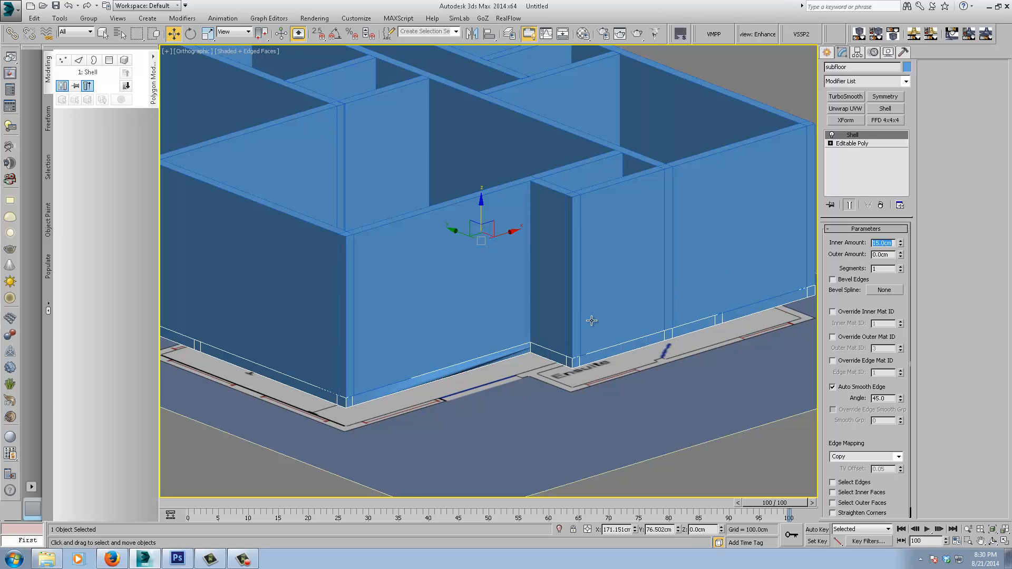
# - Change the sub floor's object color to the grey basic color
pyautogui.moveTo(591, 321); pyautogui.dragTo(574, 323, button='middle')
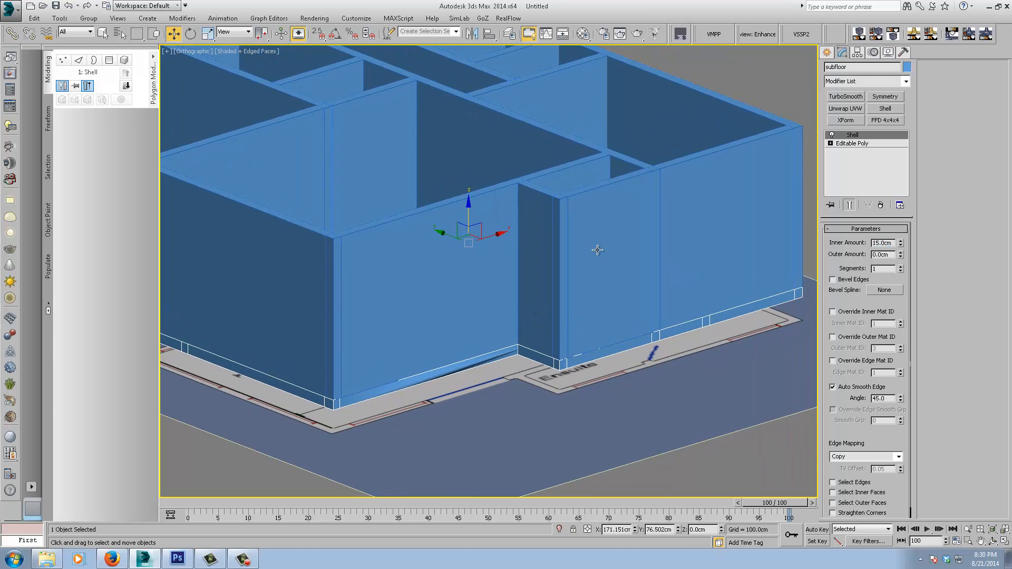
pyautogui.scroll(-6, 597, 249)
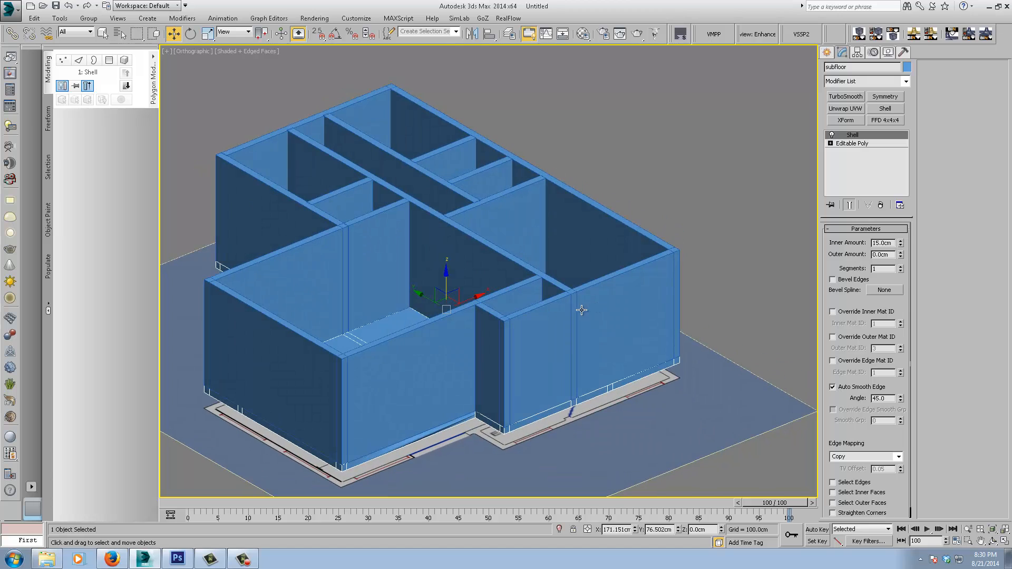
pyautogui.moveTo(537, 316); pyautogui.dragTo(633, 271, button='middle')
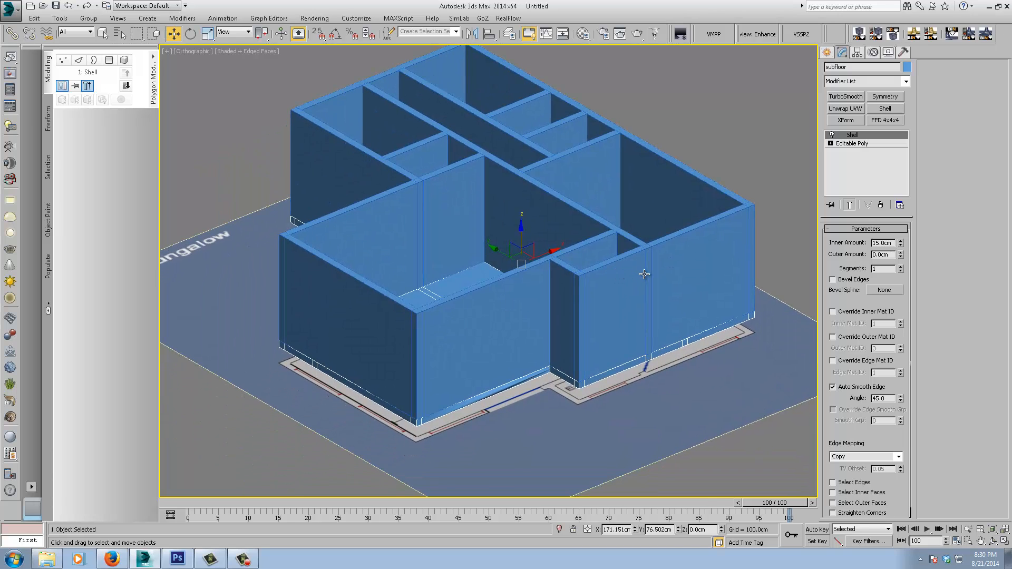
pyautogui.click(906, 67)
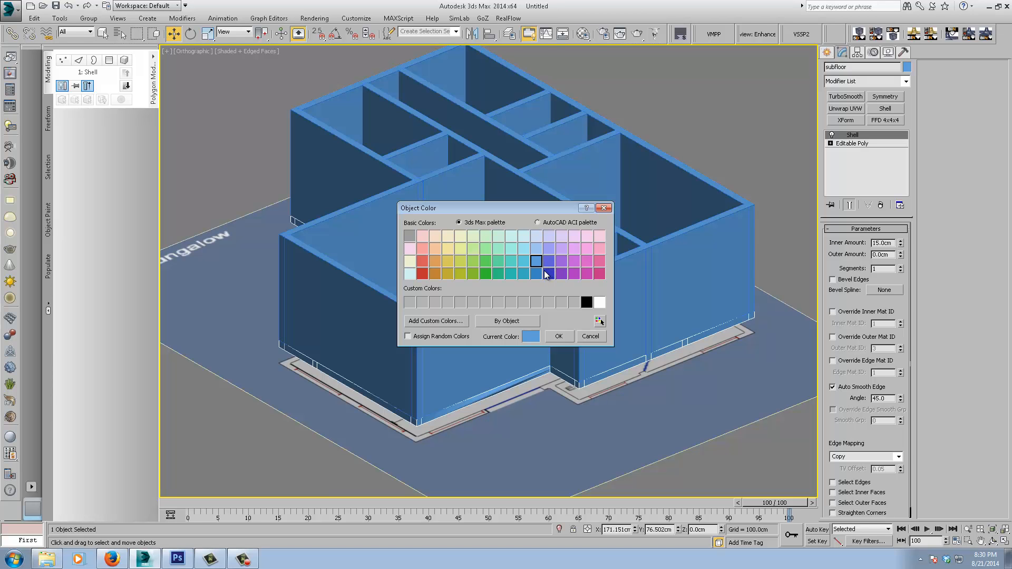
pyautogui.click(410, 238)
pyautogui.click(558, 337)
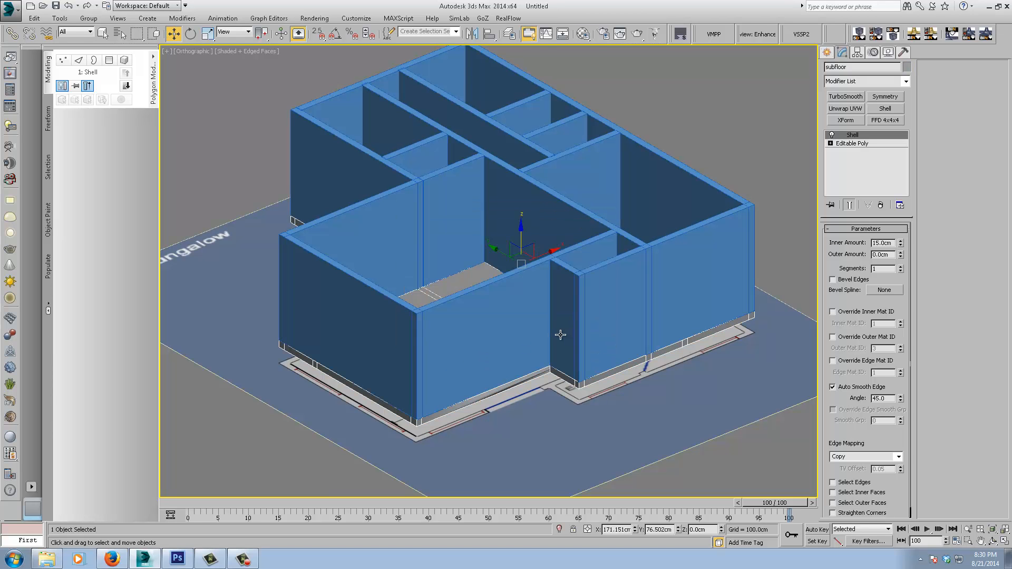
# - Select the short interior wall by the Ensuite and review the objects in the walls layer
pyautogui.keyDown('alt'); pyautogui.moveTo(656, 314); pyautogui.dragTo(531, 343, button='middle'); pyautogui.keyUp('alt')
pyautogui.keyDown('alt'); pyautogui.moveTo(601, 338); pyautogui.dragTo(671, 327, button='middle'); pyautogui.keyUp('alt')
pyautogui.moveTo(489, 271); pyautogui.dragTo(468, 317, button='middle')
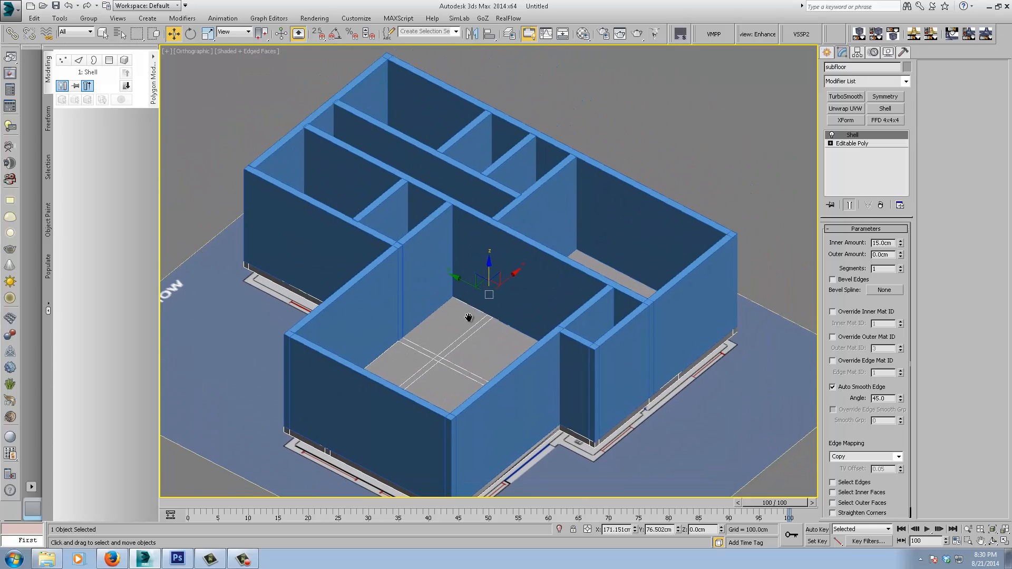
pyautogui.click(586, 329)
pyautogui.moveTo(632, 266); pyautogui.dragTo(653, 258, button='middle')
pyautogui.scroll(-5, 609, 238)
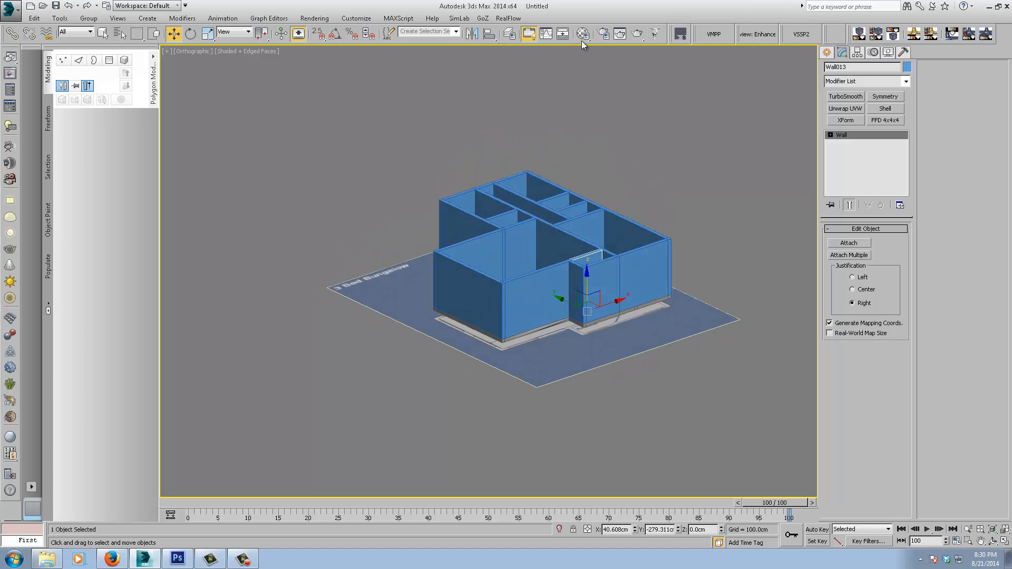
pyautogui.click(513, 37)
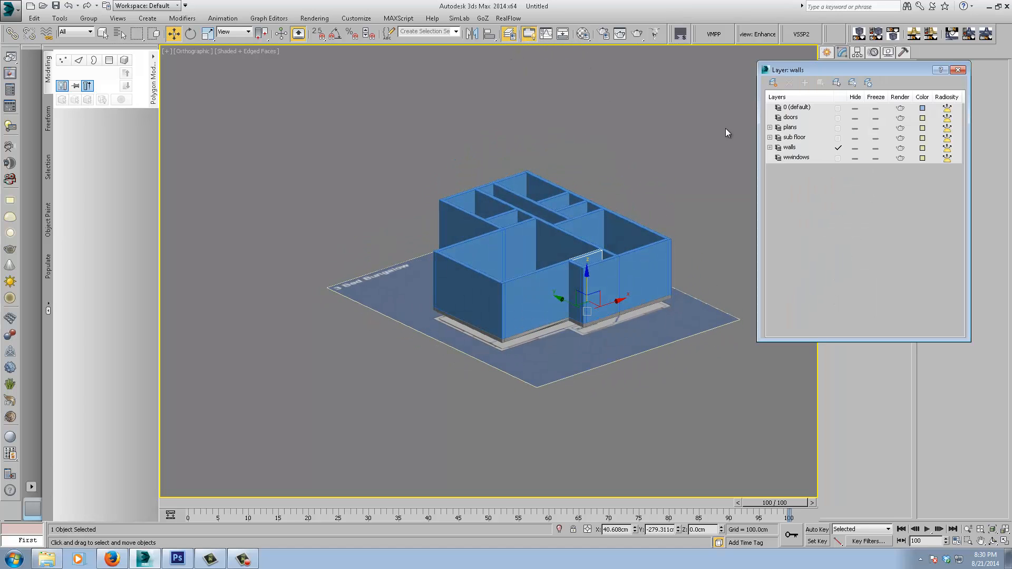
pyautogui.click(770, 148)
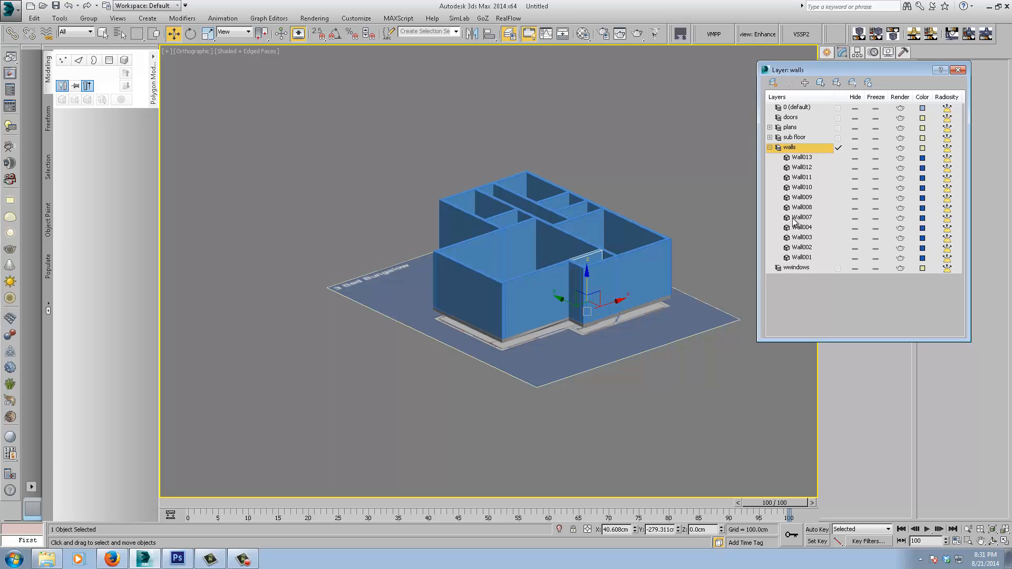
pyautogui.click(770, 148)
pyautogui.moveTo(650, 221); pyautogui.dragTo(670, 213, button='middle')
pyautogui.scroll(2, 635, 250)
pyautogui.scroll(-1, 644, 258)
pyautogui.scroll(-1, 646, 263)
pyautogui.click(958, 70)
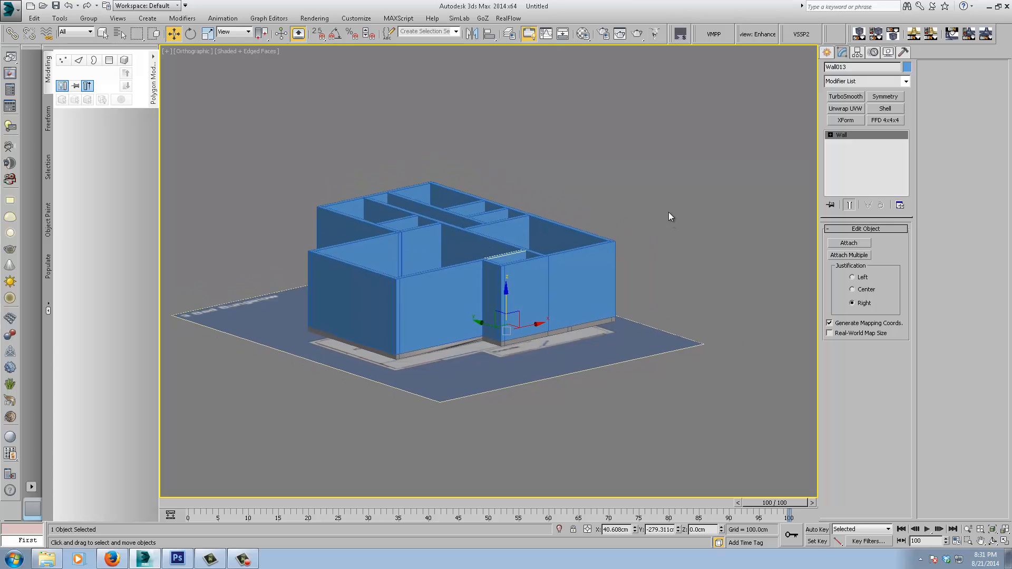
# - Select the outer wall beside the Ensuite and try moving its front segment, cancelling the move
pyautogui.click(553, 290)
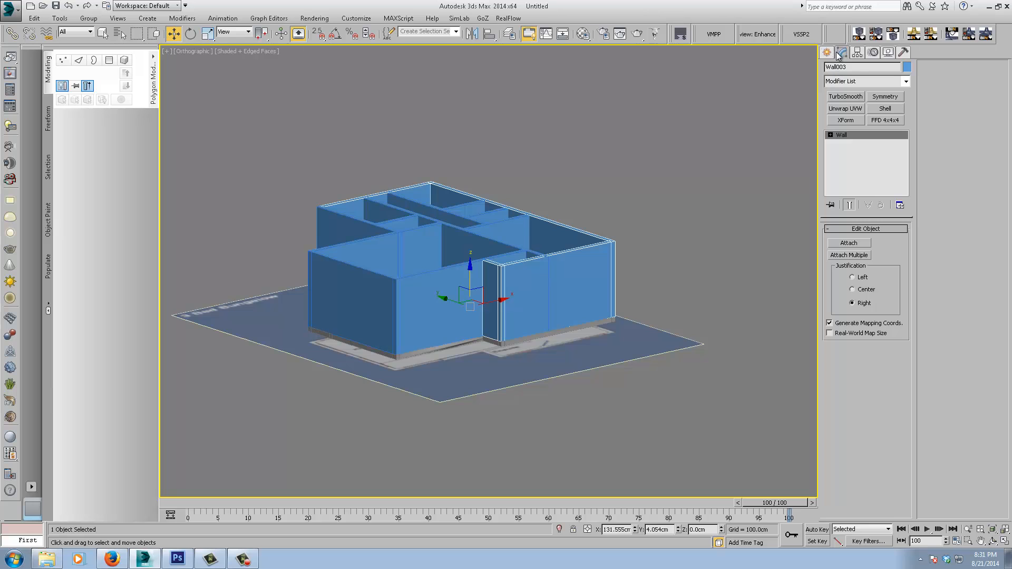
pyautogui.click(830, 135)
pyautogui.keyDown('alt'); pyautogui.moveTo(524, 276); pyautogui.dragTo(566, 265, button='middle'); pyautogui.keyUp('alt')
pyautogui.click(852, 151)
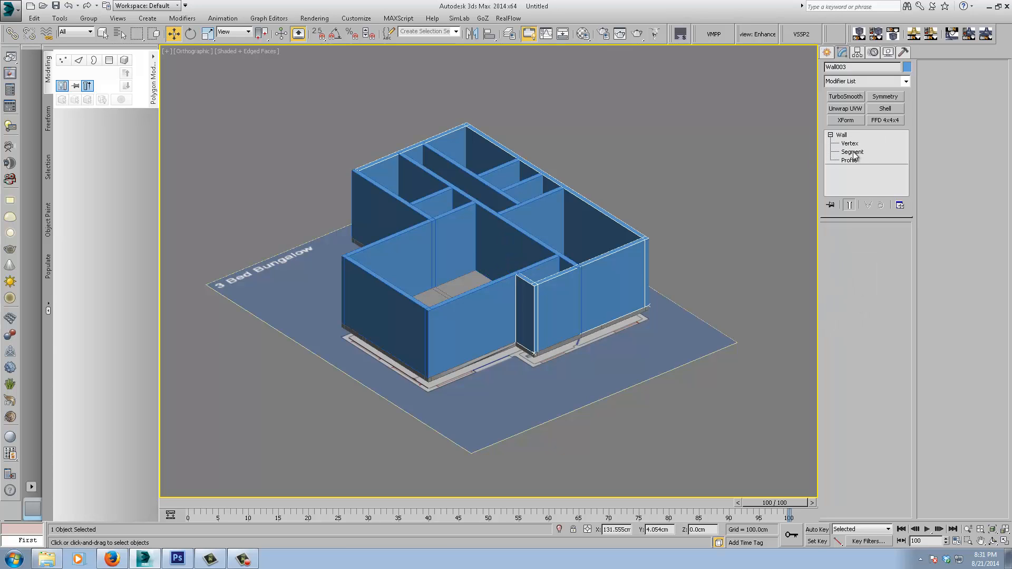
pyautogui.moveTo(627, 316); pyautogui.dragTo(591, 274, button='middle')
pyautogui.click(566, 297)
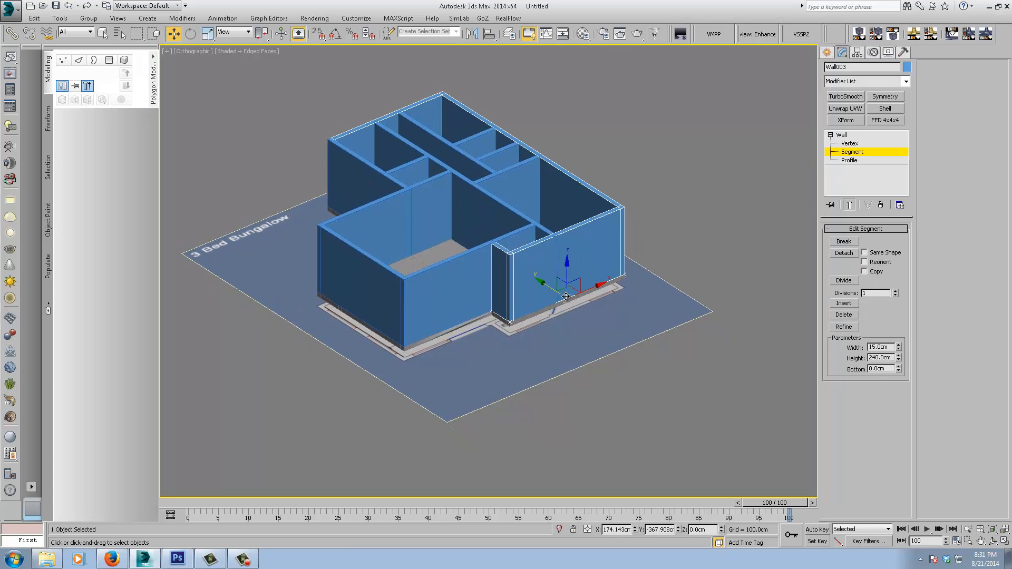
pyautogui.moveTo(549, 289)
pyautogui.mouseDown()
pyautogui.moveTo(574, 285)
pyautogui.moveTo(563, 283)
pyautogui.mouseUp()
pyautogui.rightClick(563, 283)
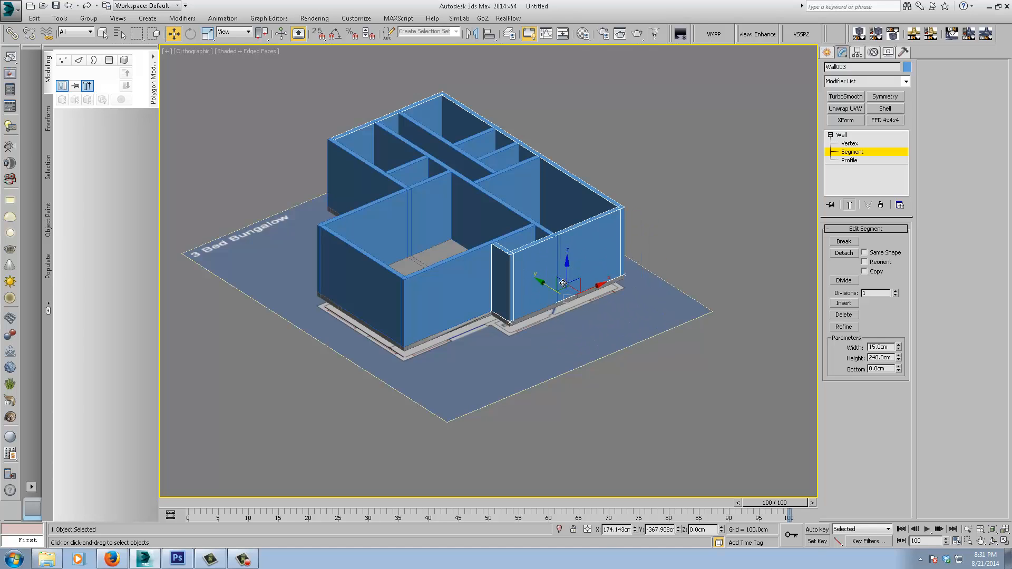
# - Try moving the outer wall's corner vertex beside the Ensuite, cancel the move, and return to whole-wall editing
pyautogui.click(850, 144)
pyautogui.moveTo(501, 343); pyautogui.dragTo(509, 304)
pyautogui.rightClick(509, 304)
pyautogui.moveTo(551, 242)
pyautogui.keyDown('alt'); pyautogui.mouseDown(button='middle')
pyautogui.moveTo(556, 274)
pyautogui.moveTo(572, 269)
pyautogui.moveTo(537, 245)
pyautogui.mouseUp(button='middle'); pyautogui.keyUp('alt')
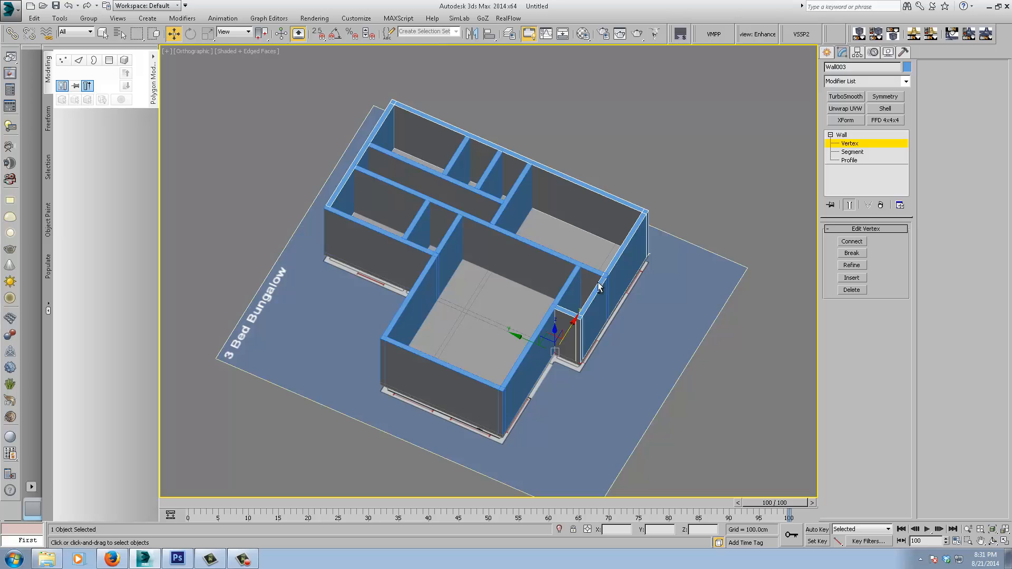
pyautogui.keyDown('alt'); pyautogui.moveTo(599, 287); pyautogui.dragTo(592, 223, button='middle'); pyautogui.keyUp('alt')
pyautogui.click(841, 135)
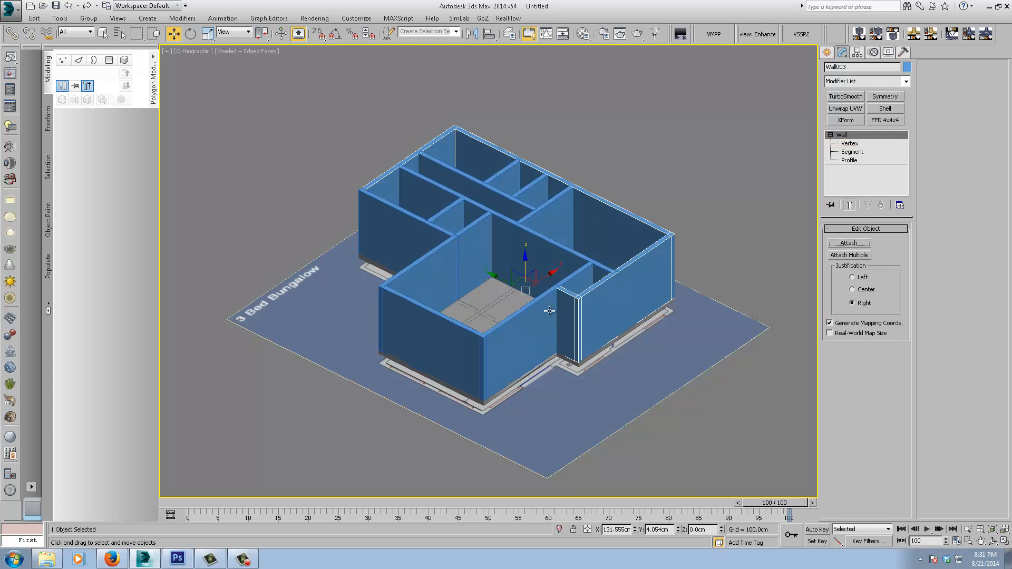
pyautogui.keyDown('alt'); pyautogui.moveTo(550, 311); pyautogui.dragTo(568, 282, button='middle'); pyautogui.keyUp('alt')
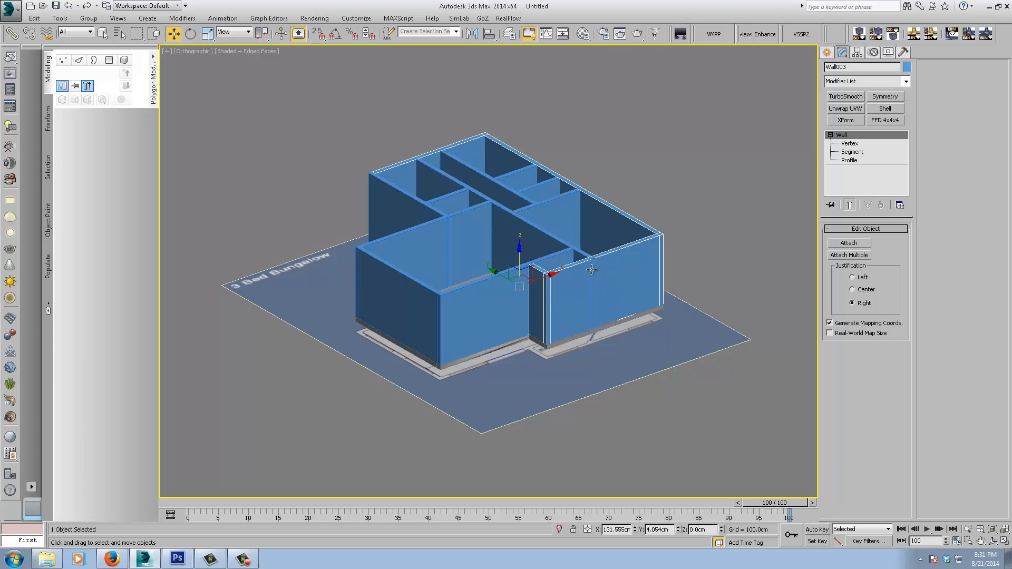
# - Show the geometry creation options for the Doors category and the Windows category to review their available object types
pyautogui.moveTo(591, 269); pyautogui.dragTo(529, 283, button='middle')
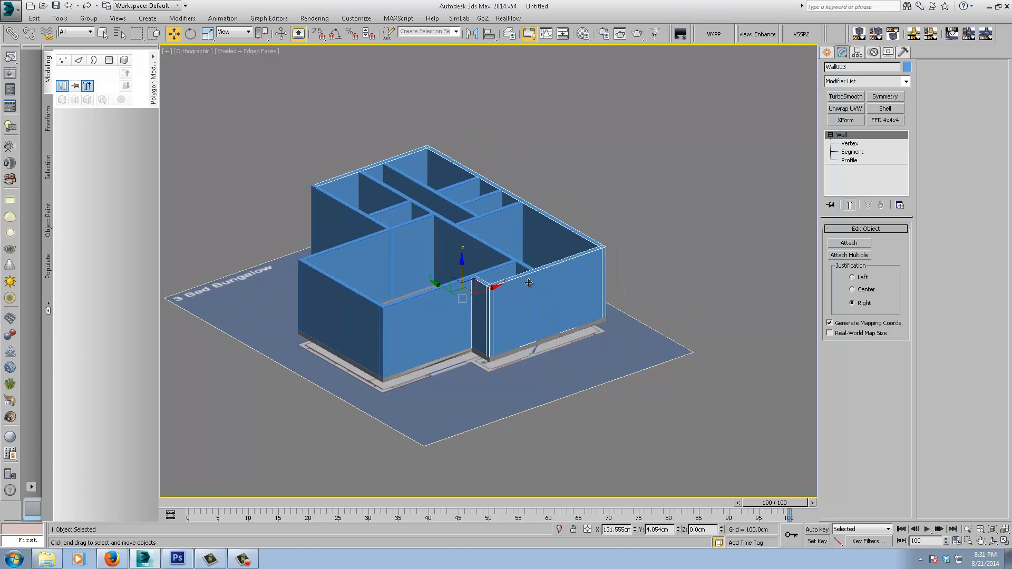
pyautogui.click(826, 52)
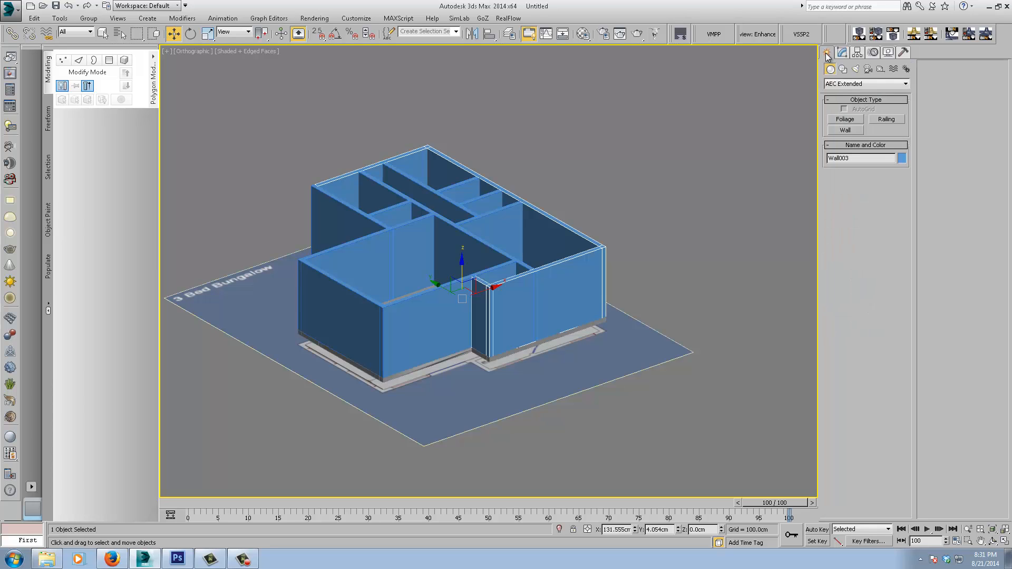
pyautogui.moveTo(432, 259); pyautogui.dragTo(413, 255, button='middle')
pyautogui.click(842, 84)
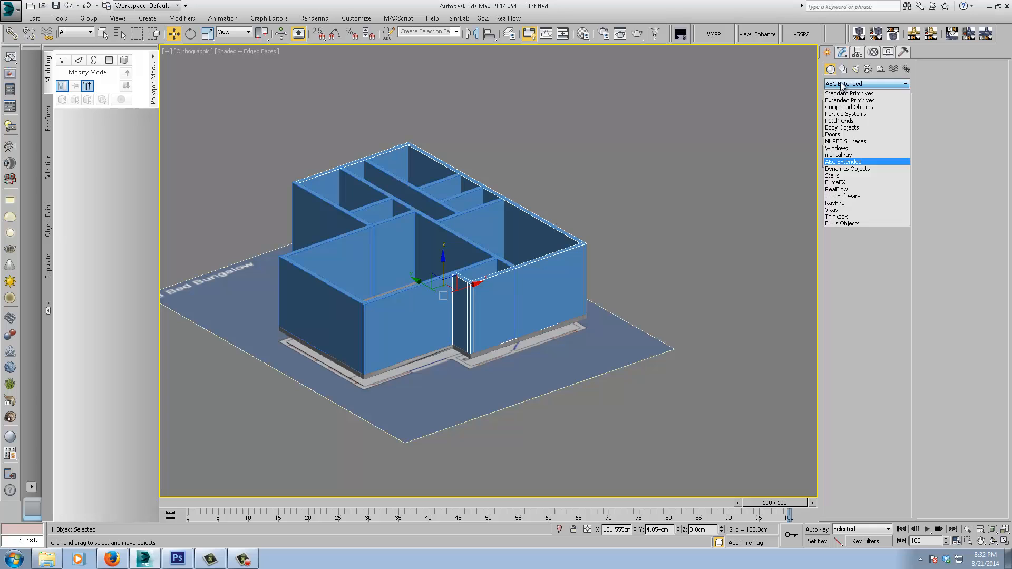
pyautogui.click(842, 135)
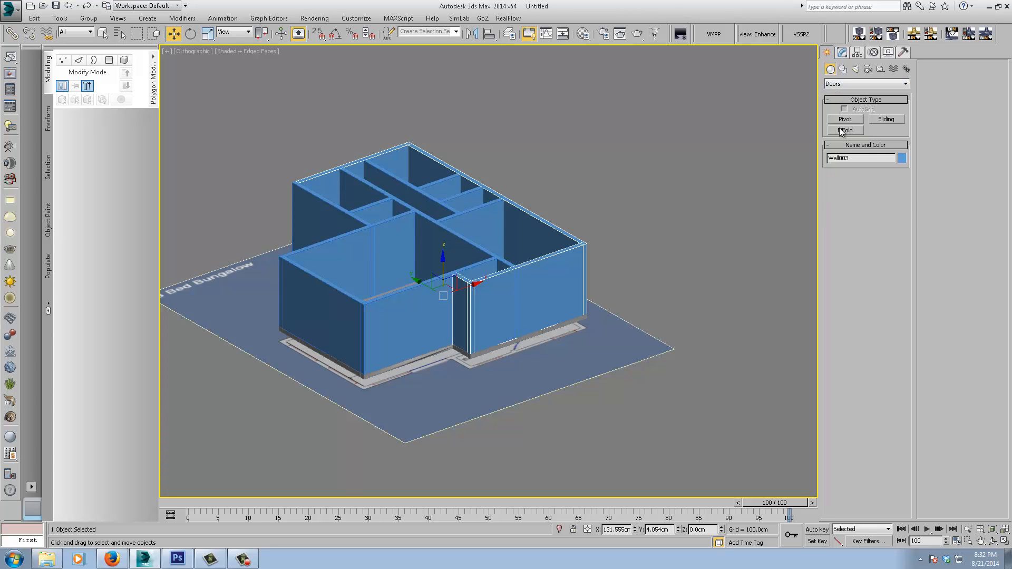
pyautogui.click(846, 85)
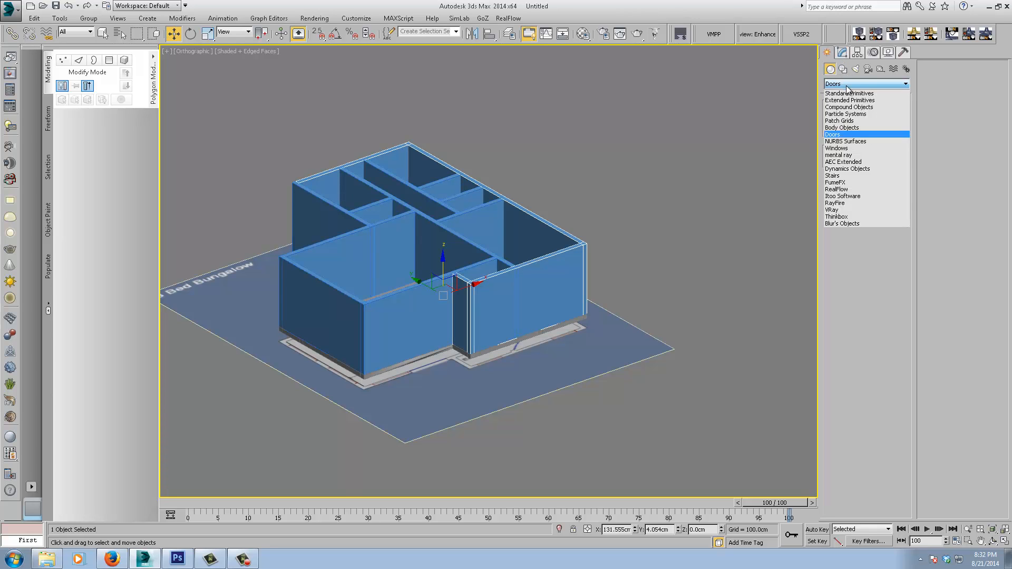
pyautogui.click(844, 148)
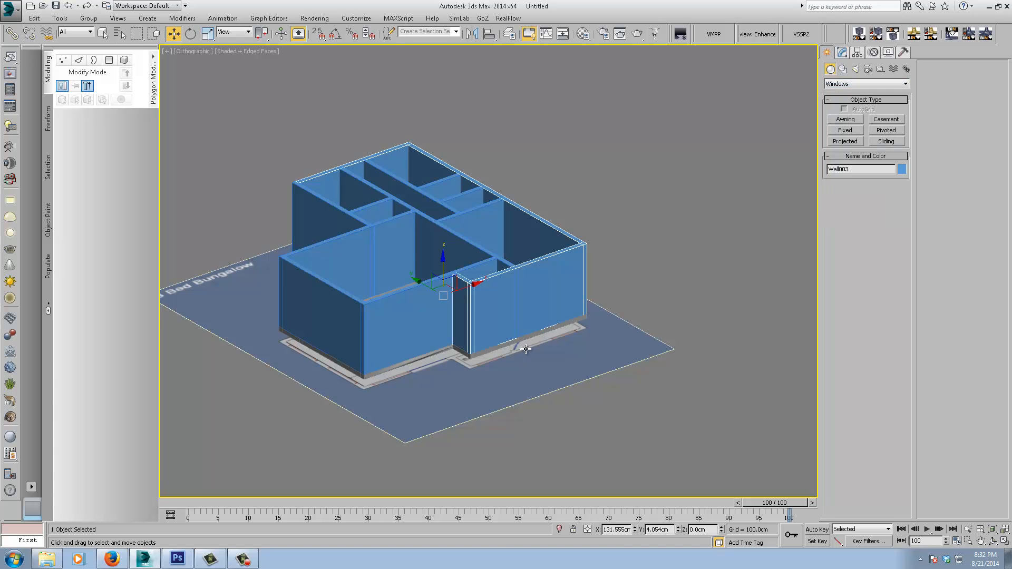
pyautogui.moveTo(525, 349); pyautogui.dragTo(589, 323, button='middle')
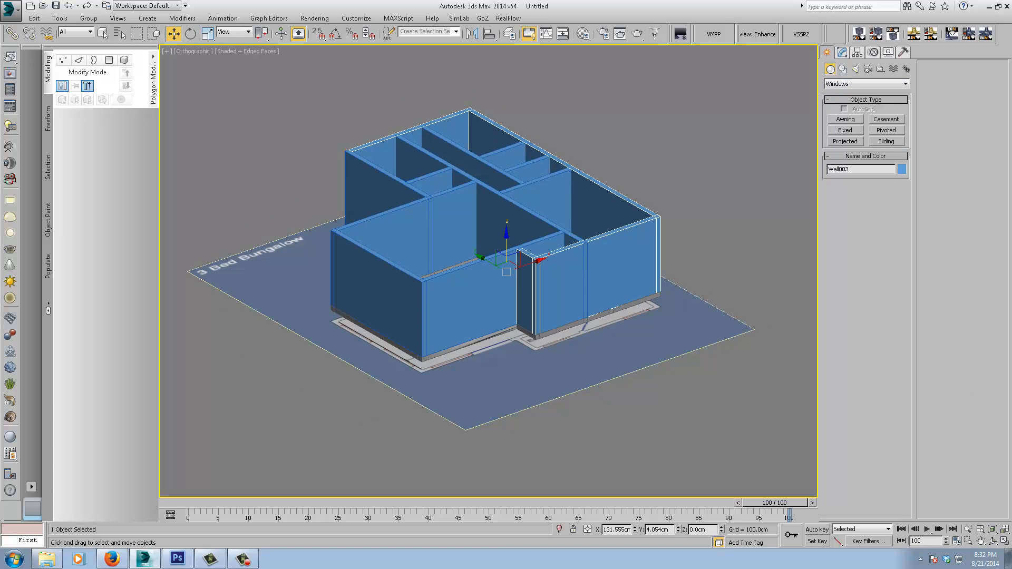